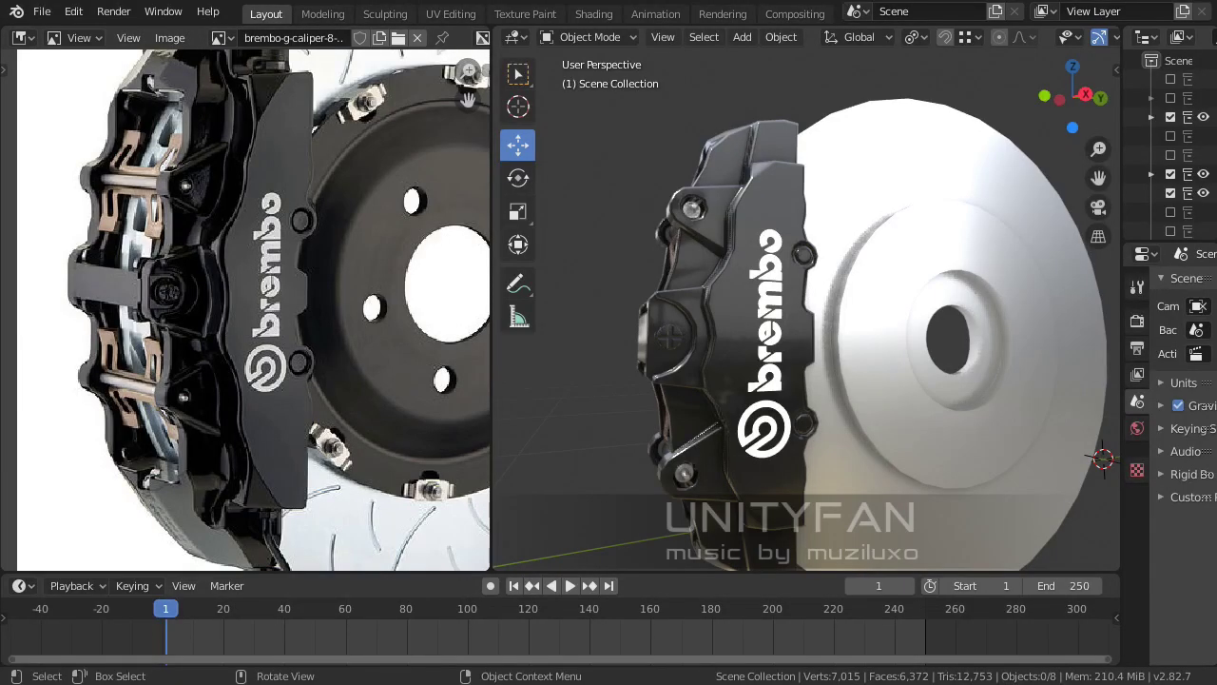
Load the disc and pad close-up photo as the reference image
{"action": "middle_click_drag", "start_coordinate": [808, 333], "coordinate": [666, 313]}
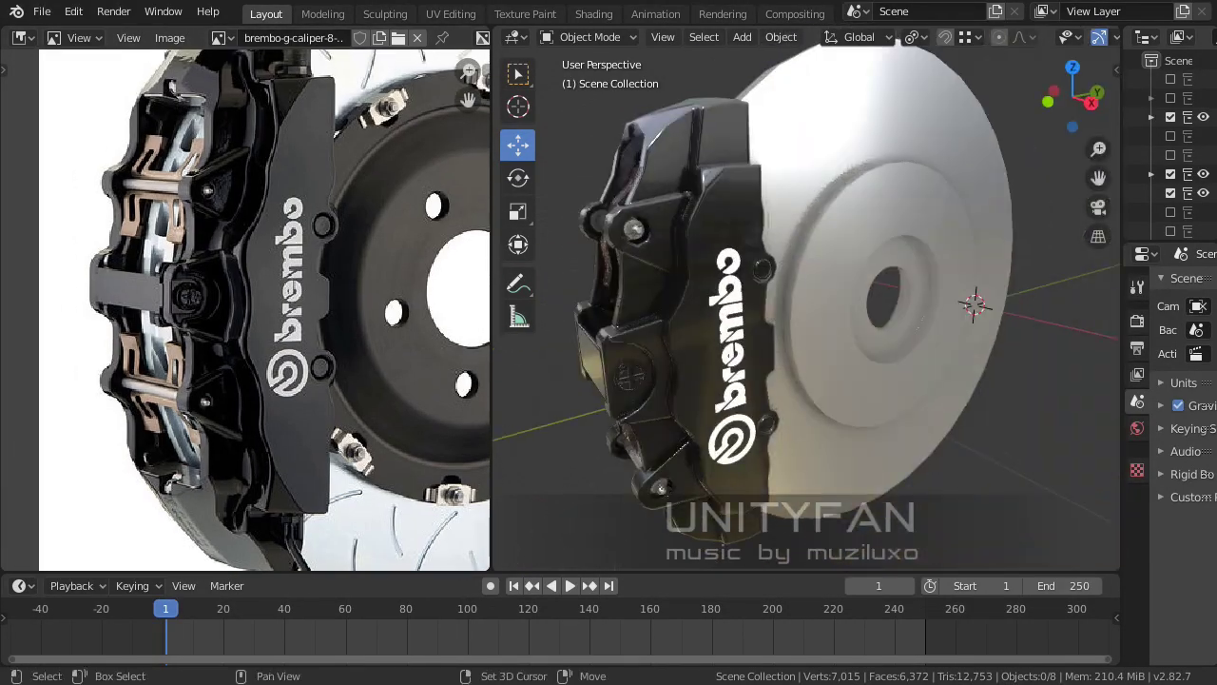
{"action": "scroll", "coordinate": [722, 371], "scroll_direction": "down", "scroll_amount": 5}
{"action": "scroll", "coordinate": [723, 371], "scroll_direction": "down", "scroll_amount": 5}
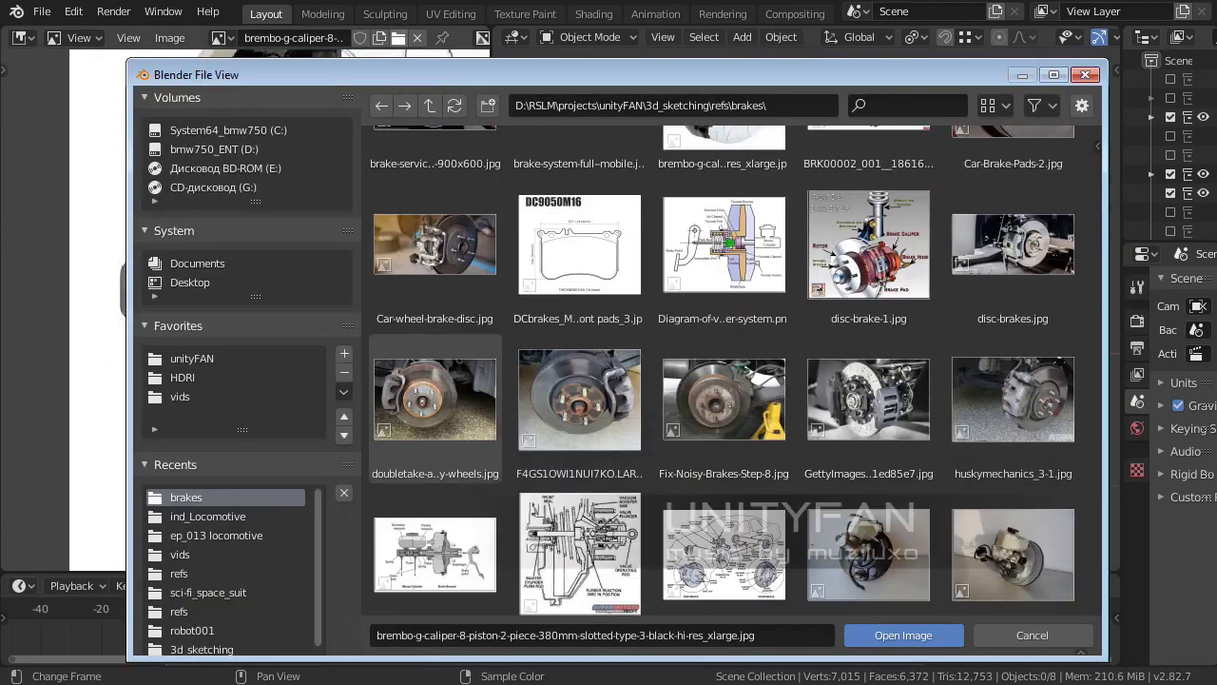
{"action": "scroll", "coordinate": [723, 370], "scroll_direction": "down", "scroll_amount": 5}
{"action": "scroll", "coordinate": [723, 371], "scroll_direction": "down", "scroll_amount": 5}
{"action": "left_click", "coordinate": [724, 366]}
{"action": "key", "text": "Return"}
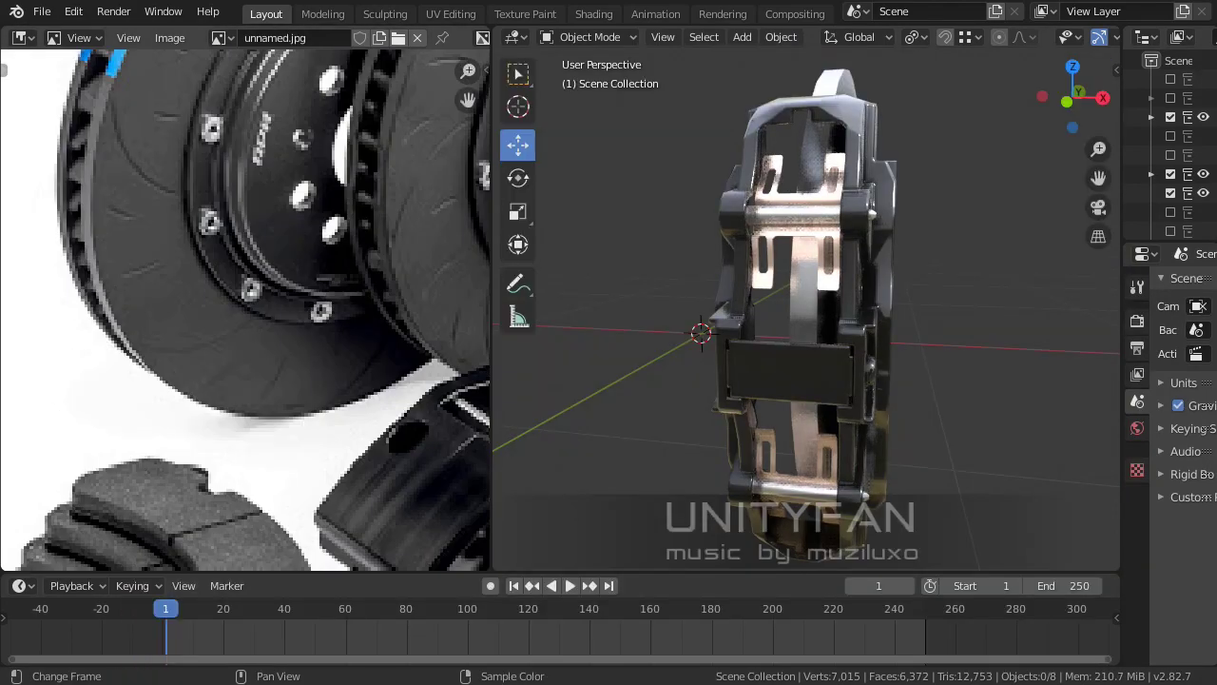
Swap the reference to the DCbrakes front pads drawing
{"action": "key", "text": "alt+o"}
{"action": "scroll", "coordinate": [723, 371], "scroll_direction": "down", "scroll_amount": 3}
{"action": "left_click", "coordinate": [724, 355]}
{"action": "scroll", "coordinate": [723, 371], "scroll_direction": "down", "scroll_amount": 3}
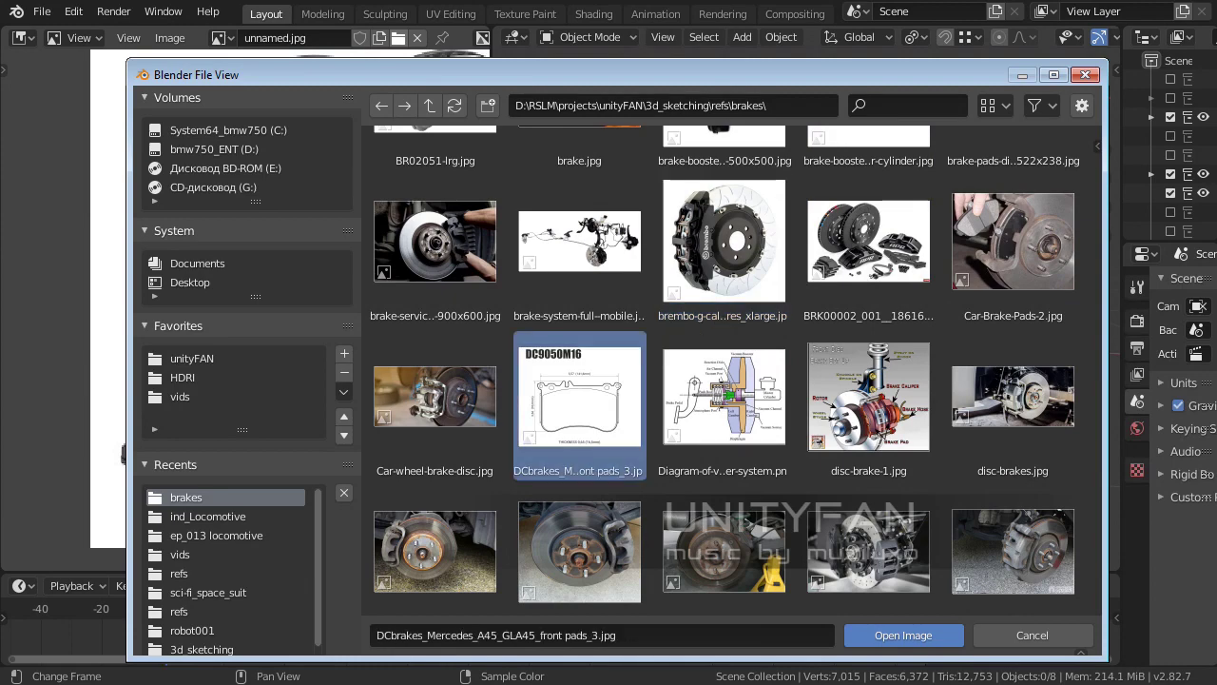
{"action": "key", "text": "Return"}
{"action": "scroll", "coordinate": [245, 295], "scroll_direction": "up", "scroll_amount": 2}
Replace the reference with the BRK00002 stacked brake pads photo
{"action": "mouse_move", "coordinate": [808, 314]}
{"action": "middle_mouse_down"}
{"action": "mouse_move", "coordinate": [856, 314]}
{"action": "mouse_move", "coordinate": [818, 313]}
{"action": "mouse_move", "coordinate": [818, 237]}
{"action": "middle_mouse_up"}
{"action": "scroll", "coordinate": [245, 295], "scroll_direction": "down", "scroll_amount": 2}
{"action": "key", "text": "alt+o"}
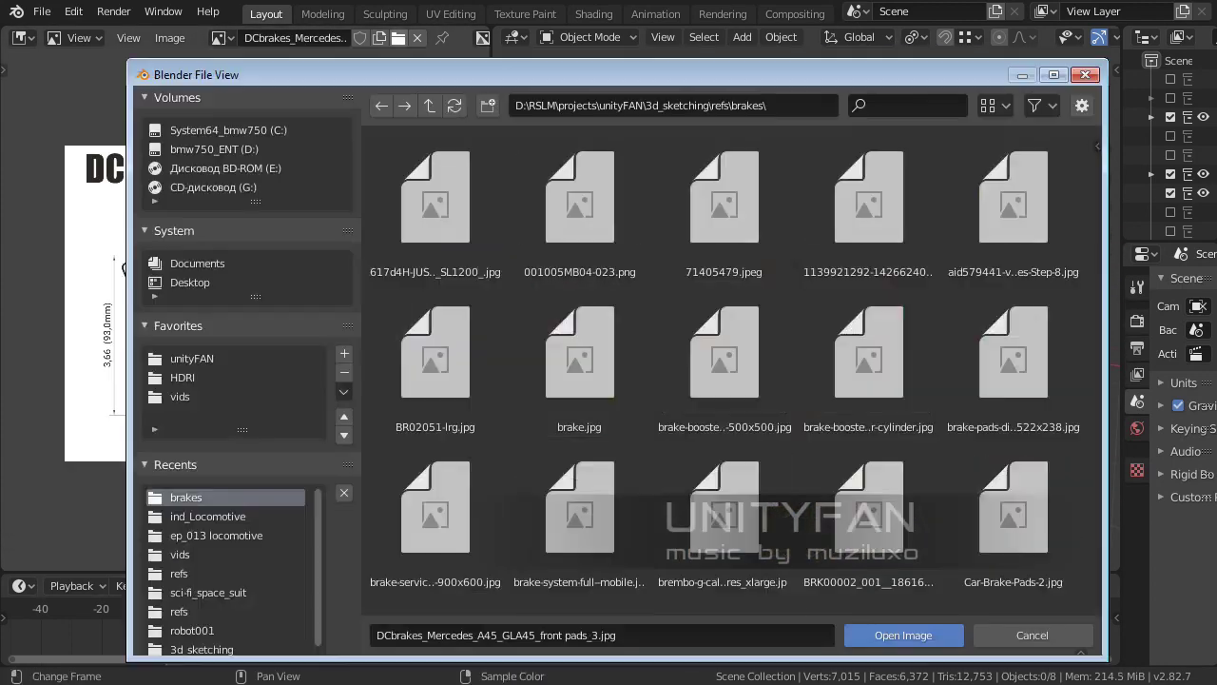
{"action": "left_click", "coordinate": [869, 476]}
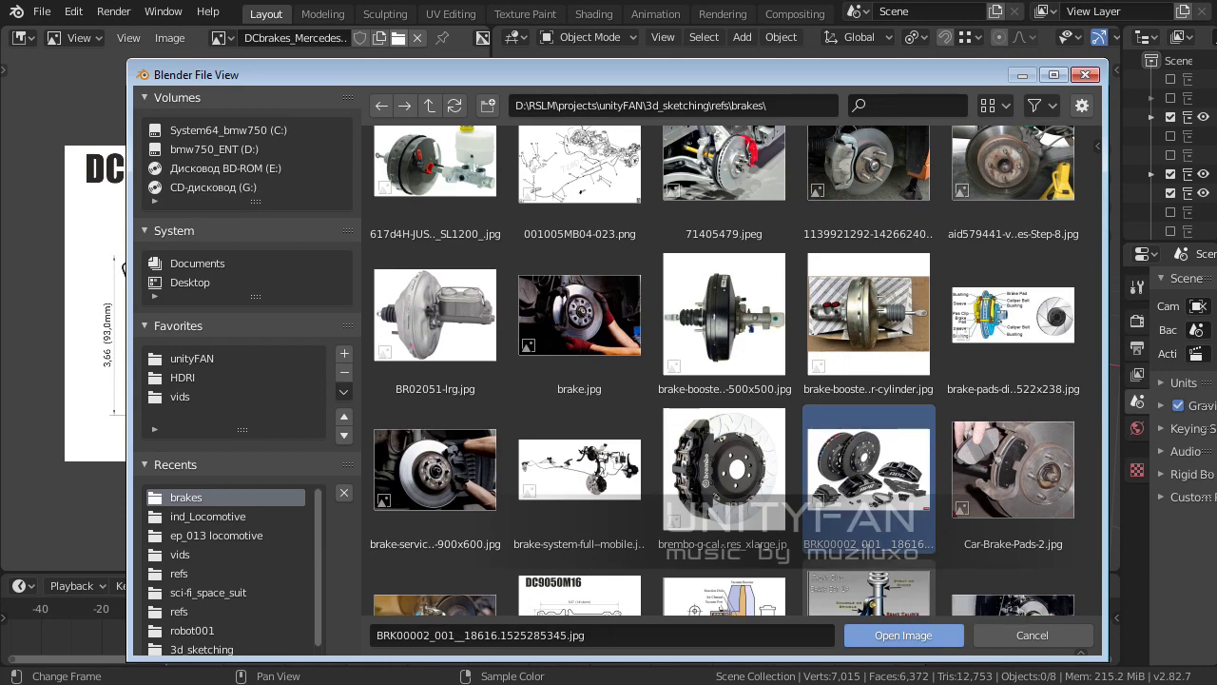
{"action": "key", "text": "Return"}
{"action": "scroll", "coordinate": [245, 295], "scroll_direction": "up", "scroll_amount": 3}
{"action": "mouse_move", "coordinate": [808, 314]}
{"action": "middle_mouse_down"}
{"action": "mouse_move", "coordinate": [884, 314]}
{"action": "mouse_move", "coordinate": [780, 313]}
{"action": "middle_mouse_up"}
Select the caliper body Cube.045 and enter Edit Mode on its mesh
{"action": "left_click", "coordinate": [818, 351]}
{"action": "key", "text": "Tab"}
{"action": "scroll", "coordinate": [817, 352], "scroll_direction": "up", "scroll_amount": 3}
Widen the 3D view and separate the selected caliper face into its own object
{"action": "left_click_drag", "start_coordinate": [490, 304], "coordinate": [326, 305]}
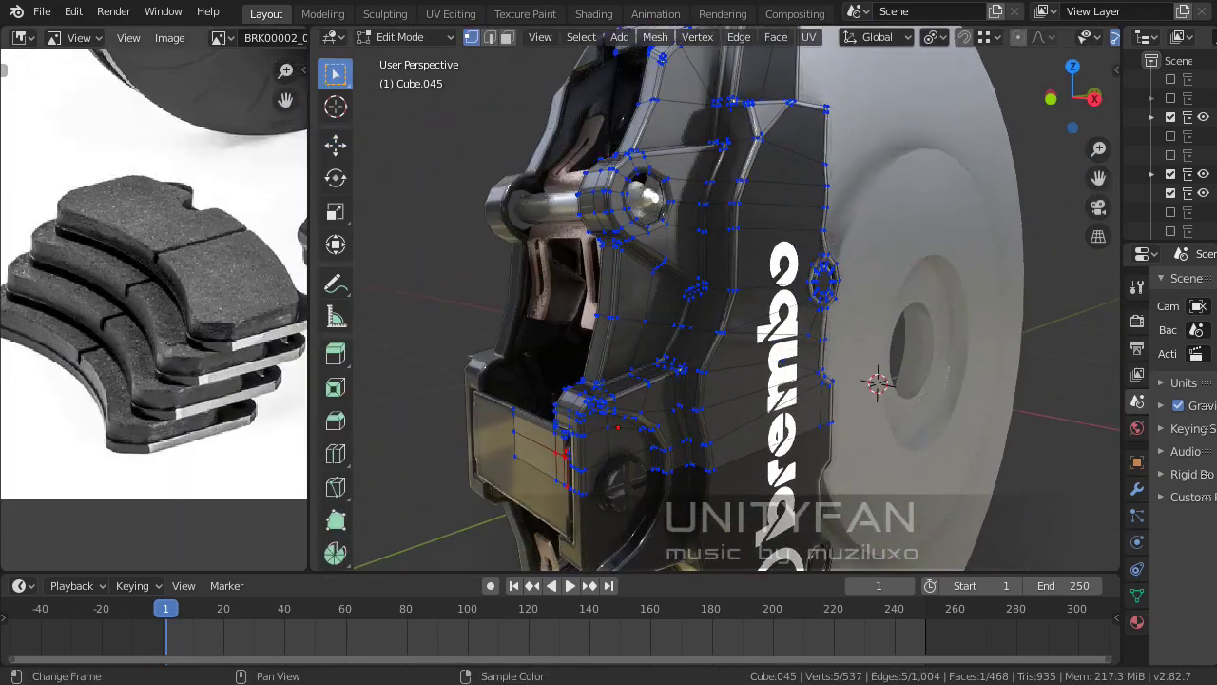
{"action": "key", "text": "3"}
{"action": "mouse_move", "coordinate": [666, 324]}
{"action": "middle_mouse_down"}
{"action": "mouse_move", "coordinate": [770, 314]}
{"action": "mouse_move", "coordinate": [704, 328]}
{"action": "middle_mouse_up"}
{"action": "key", "text": "p"}
{"action": "left_click", "coordinate": [802, 313]}
{"action": "key", "text": "Tab"}
{"action": "key", "text": "Tab"}
Edit the separated piece Cube.047 and flatten it to zero thickness along Y
{"action": "key", "text": "g"}
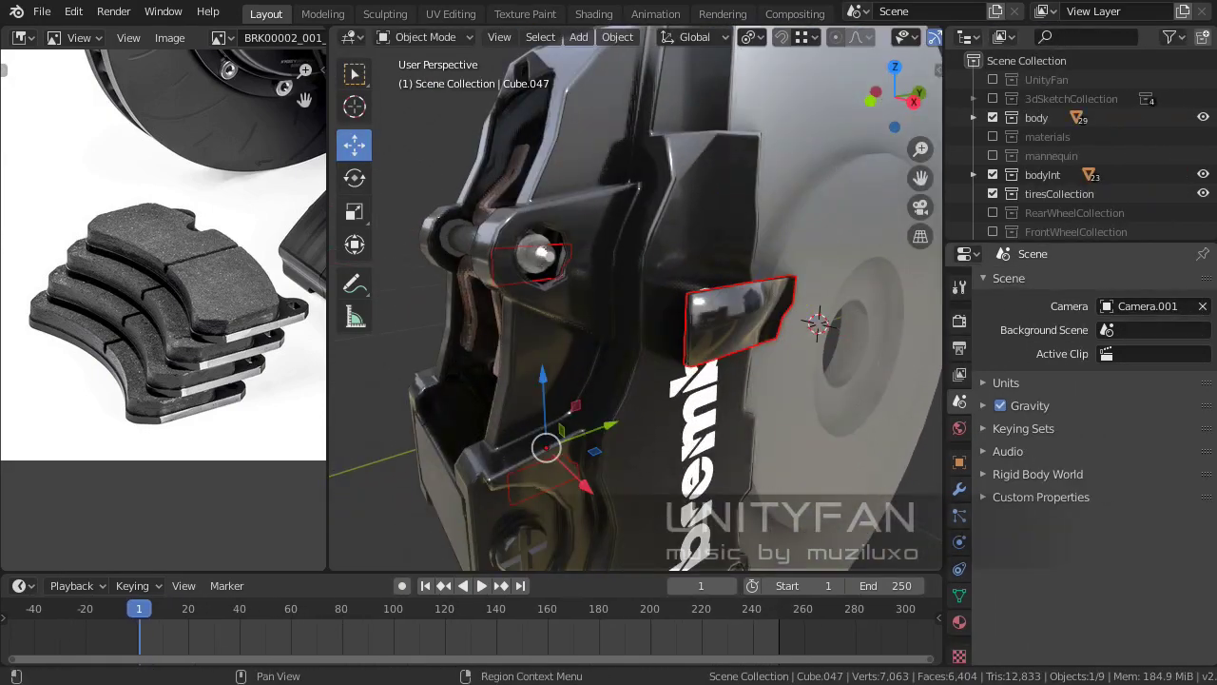
{"action": "key", "text": "Tab"}
{"action": "key", "text": "KP_Decimal"}
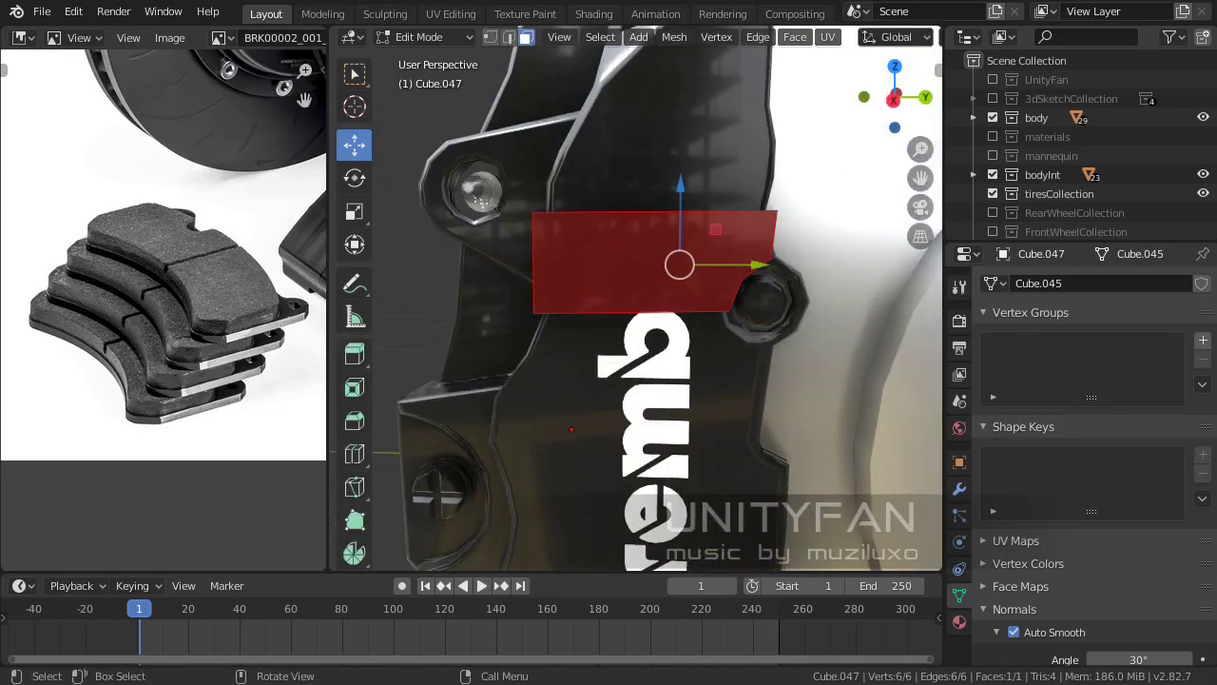
{"action": "scroll", "coordinate": [637, 304], "scroll_direction": "down", "scroll_amount": 3}
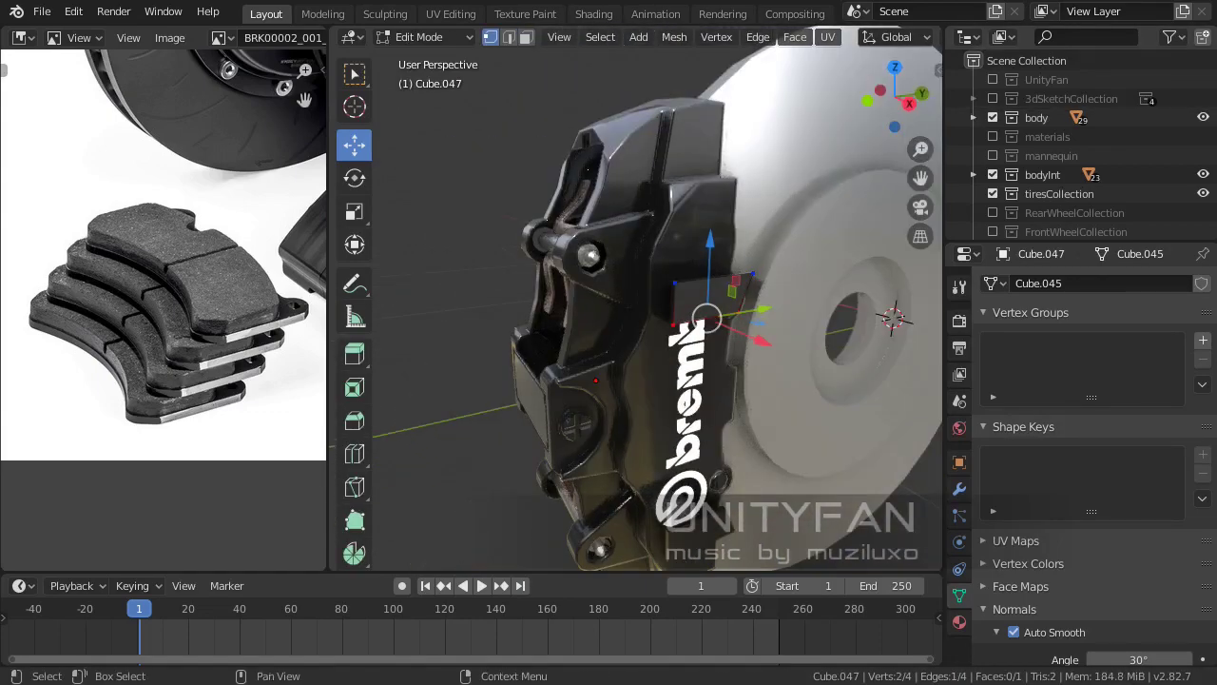
{"action": "key", "text": "n"}
{"action": "middle_click_drag", "start_coordinate": [608, 314], "coordinate": [685, 314]}
{"action": "left_click", "coordinate": [622, 245]}
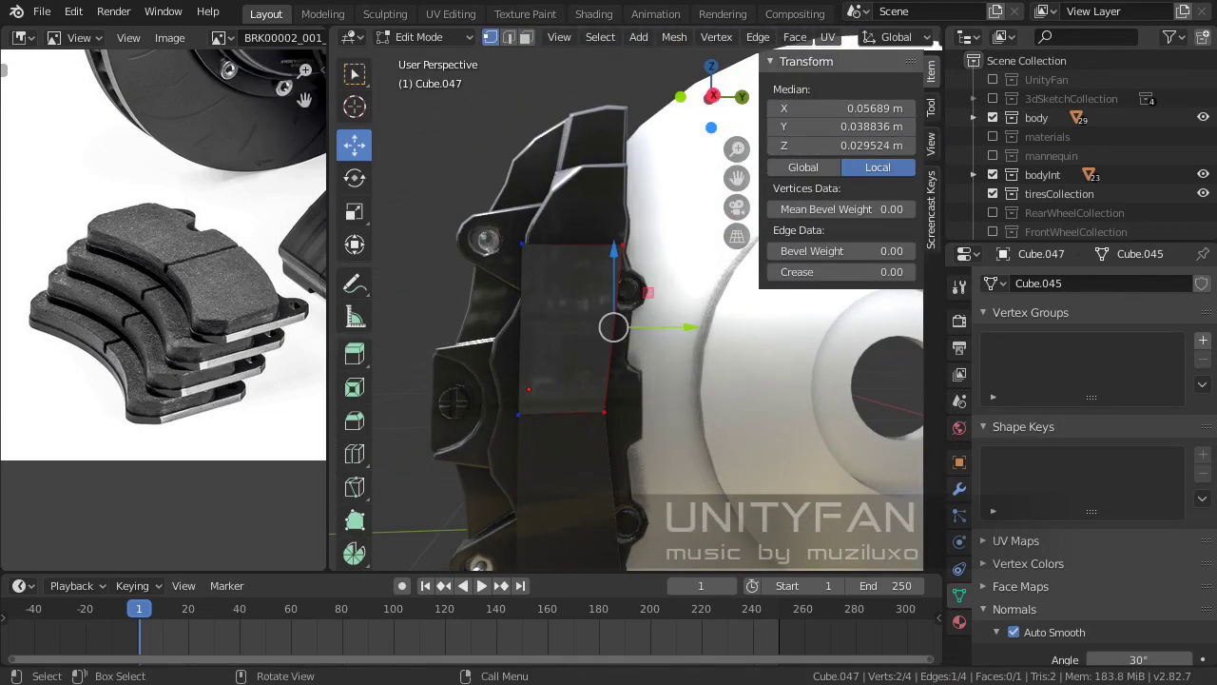
{"action": "type", "text": "0"}
{"action": "key", "text": "Return"}
{"action": "middle_click_drag", "start_coordinate": [718, 409], "coordinate": [665, 400]}
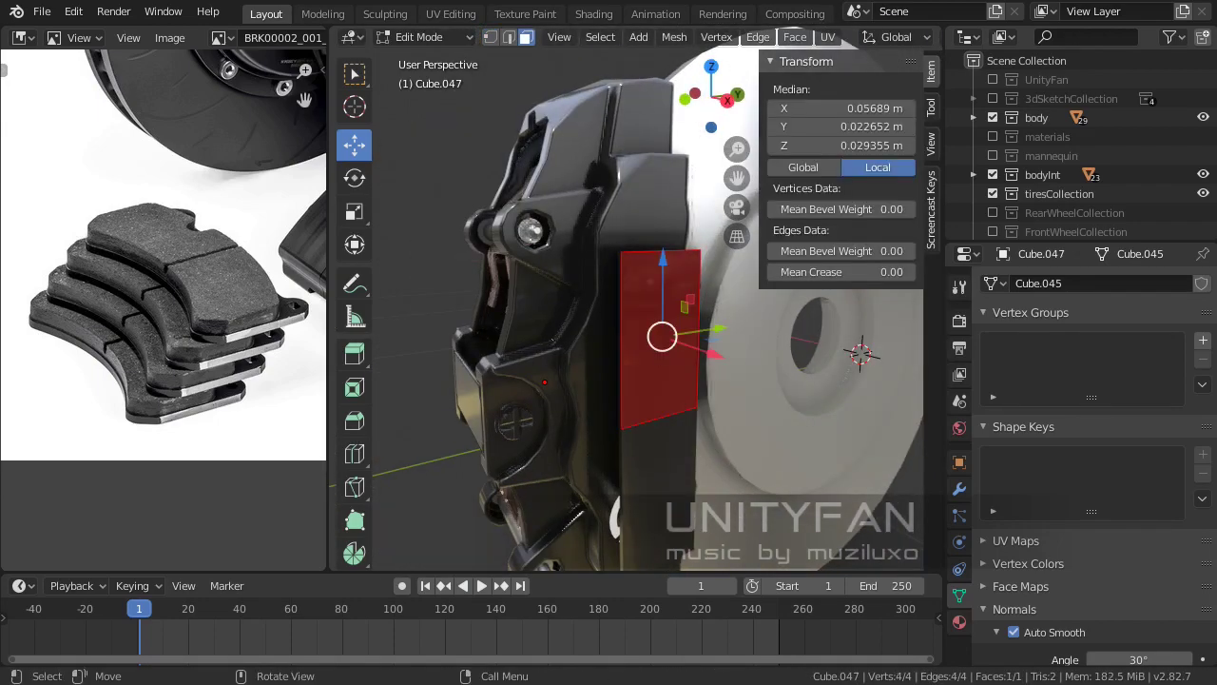
Move the flat plane inside the caliper to the brake pad position
{"action": "key", "text": "g"}
{"action": "key", "text": "Return"}
{"action": "mouse_move", "coordinate": [637, 314]}
{"action": "middle_mouse_down"}
{"action": "mouse_move", "coordinate": [684, 314]}
{"action": "mouse_move", "coordinate": [665, 314]}
{"action": "middle_mouse_up"}
{"action": "key", "text": "Tab"}
{"action": "middle_click_drag", "start_coordinate": [575, 379], "coordinate": [532, 381]}
Hide the transform panel and switch the viewport shading to plain grey Solid
{"action": "key", "text": "n"}
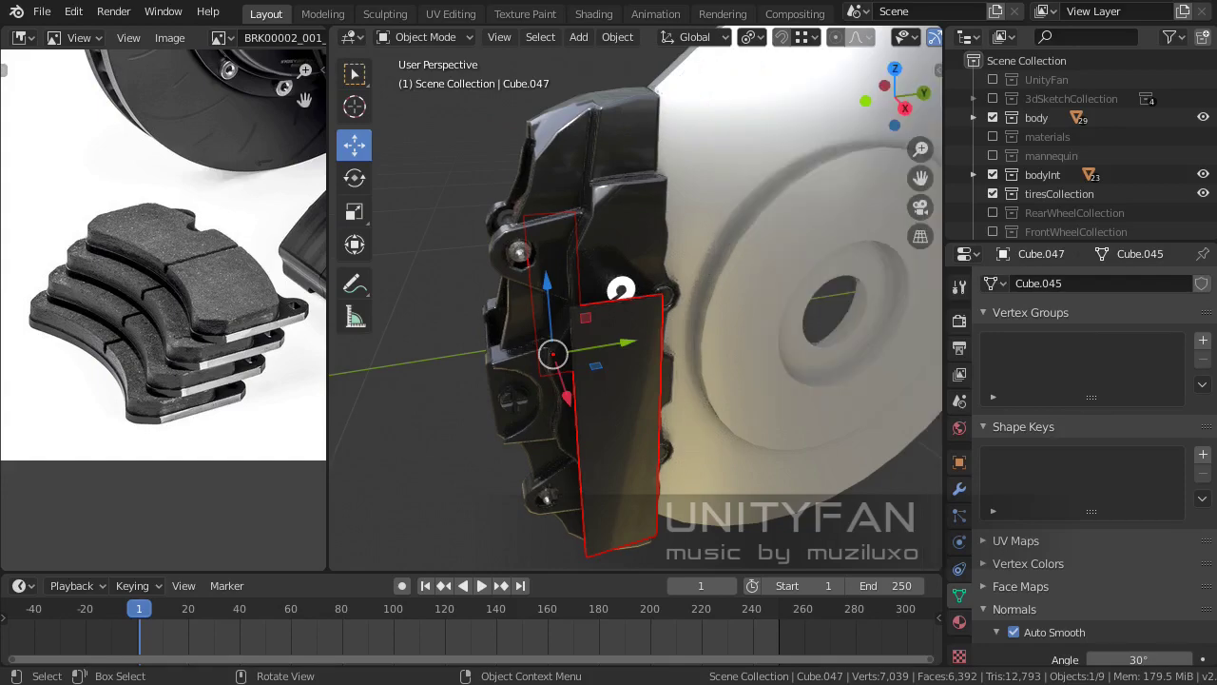
{"action": "left_click_drag", "start_coordinate": [945, 381], "coordinate": [1110, 380]}
{"action": "left_click", "coordinate": [1063, 36]}
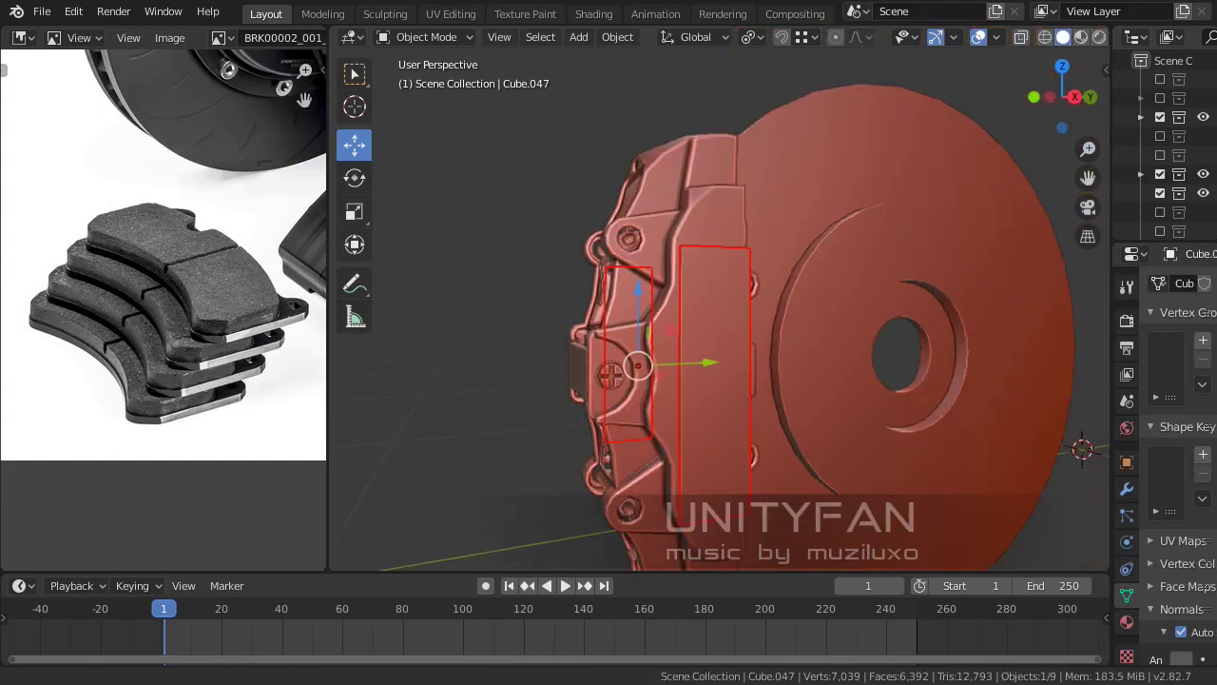
{"action": "middle_click_drag", "start_coordinate": [723, 314], "coordinate": [666, 313]}
{"action": "left_click", "coordinate": [1107, 36]}
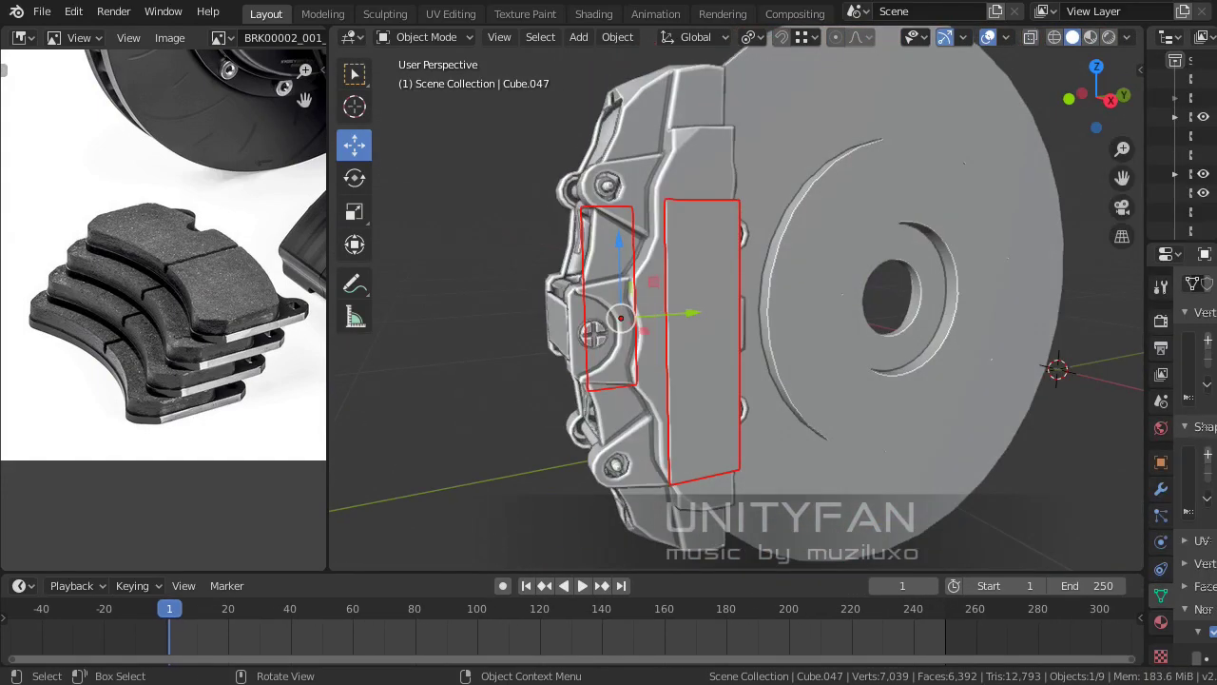
{"action": "left_click_drag", "start_coordinate": [1143, 285], "coordinate": [980, 285]}
{"action": "middle_click_drag", "start_coordinate": [618, 314], "coordinate": [570, 314]}
Give the plate's Solidify modifier 0.004 m thickness, then edit it from the right view in wireframe
{"action": "left_click", "coordinate": [994, 488]}
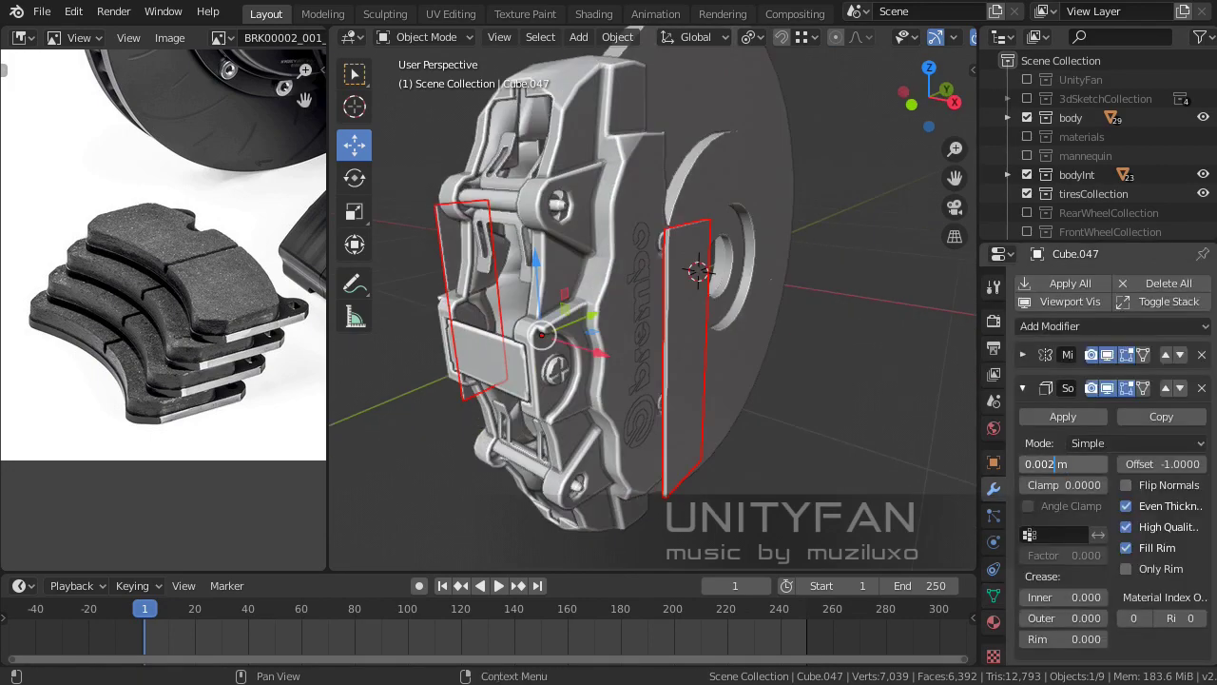
{"action": "key", "text": "KP_Decimal"}
{"action": "key", "text": "Tab"}
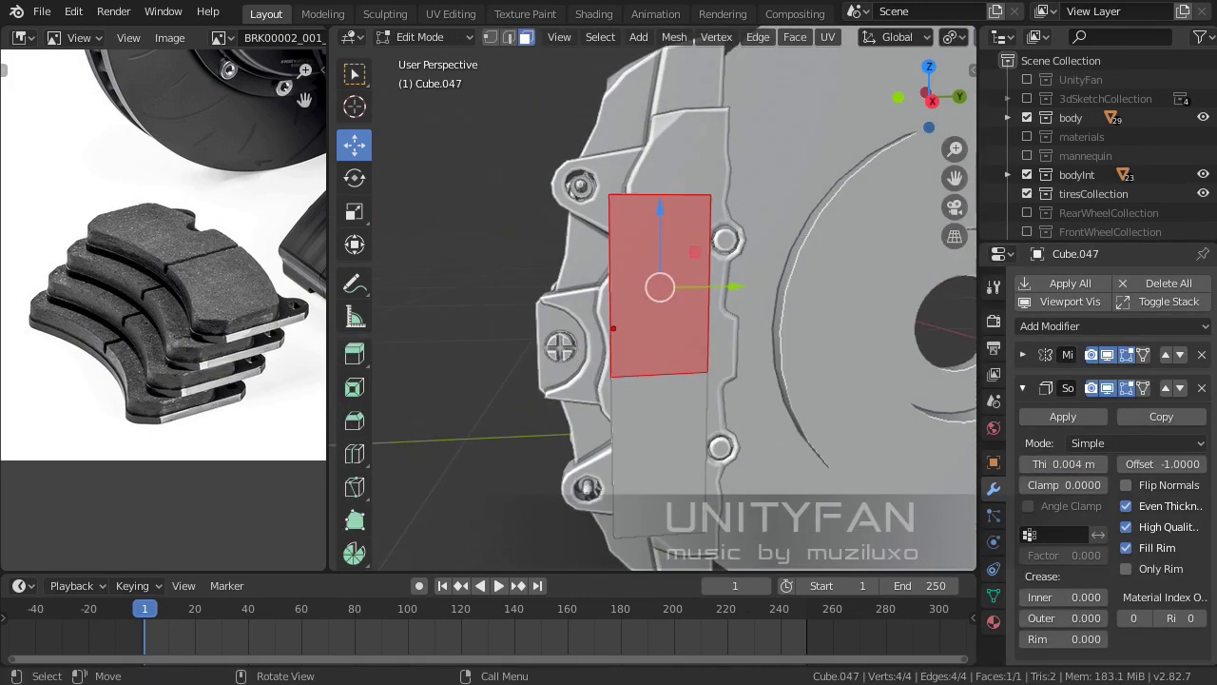
{"action": "key", "text": "KP_3"}
{"action": "key", "text": "z"}
{"action": "left_click", "coordinate": [490, 295]}
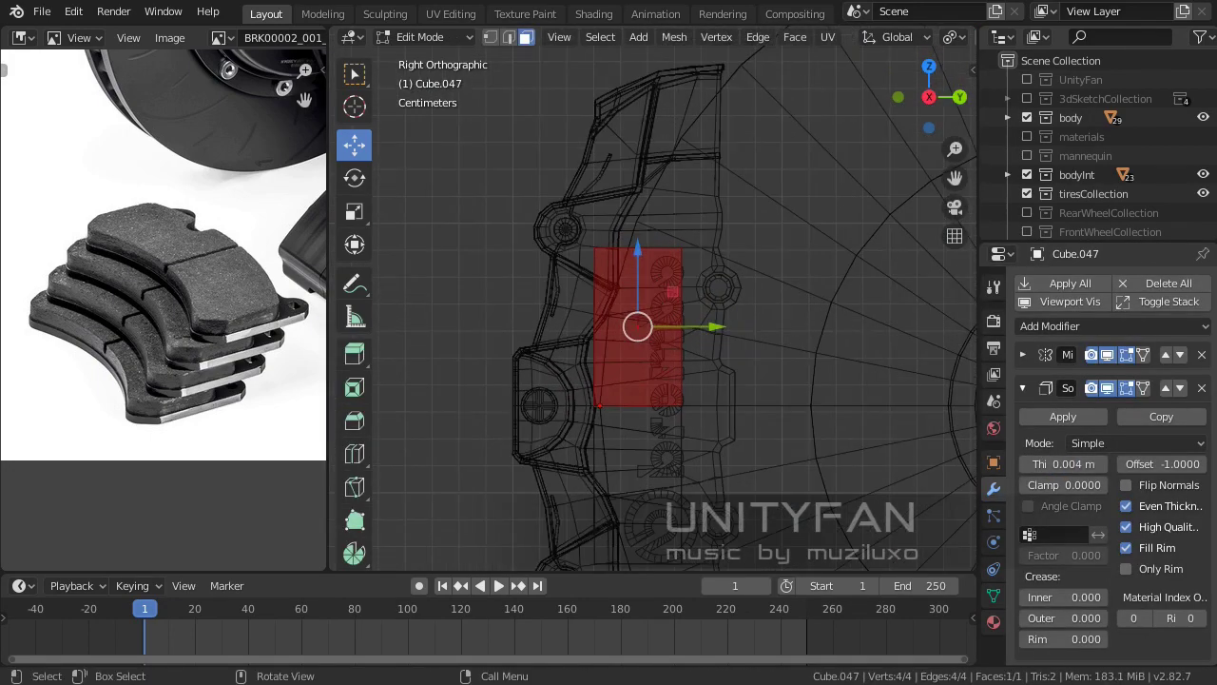
Move the plate's top edge up along Z, checking it in solid right-side view
{"action": "scroll", "coordinate": [656, 313], "scroll_direction": "up", "scroll_amount": 2}
{"action": "key", "text": "g"}
{"action": "key", "text": "Return"}
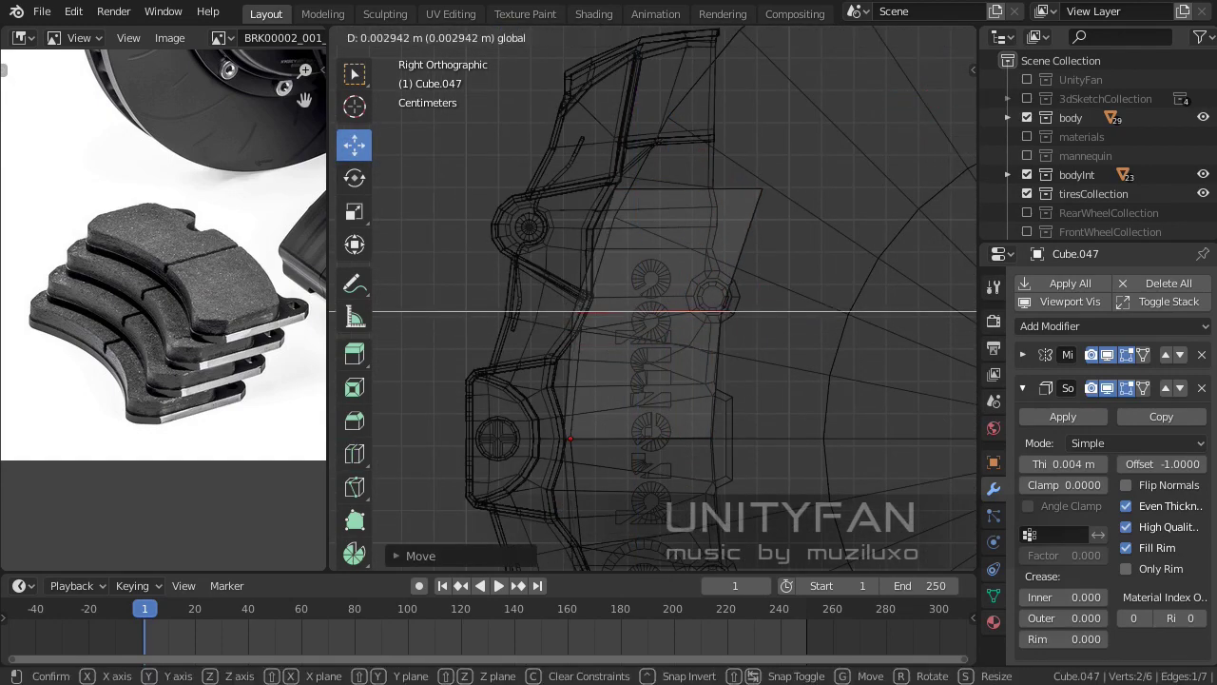
{"action": "key", "text": "Return"}
{"action": "mouse_move", "coordinate": [647, 318]}
{"action": "middle_mouse_down"}
{"action": "mouse_move", "coordinate": [665, 361]}
{"action": "mouse_move", "coordinate": [622, 337]}
{"action": "mouse_move", "coordinate": [685, 285]}
{"action": "mouse_move", "coordinate": [721, 329]}
{"action": "middle_mouse_up"}
{"action": "key", "text": "shift+z"}
{"action": "key", "text": "KP_3"}
{"action": "key", "text": "Return"}
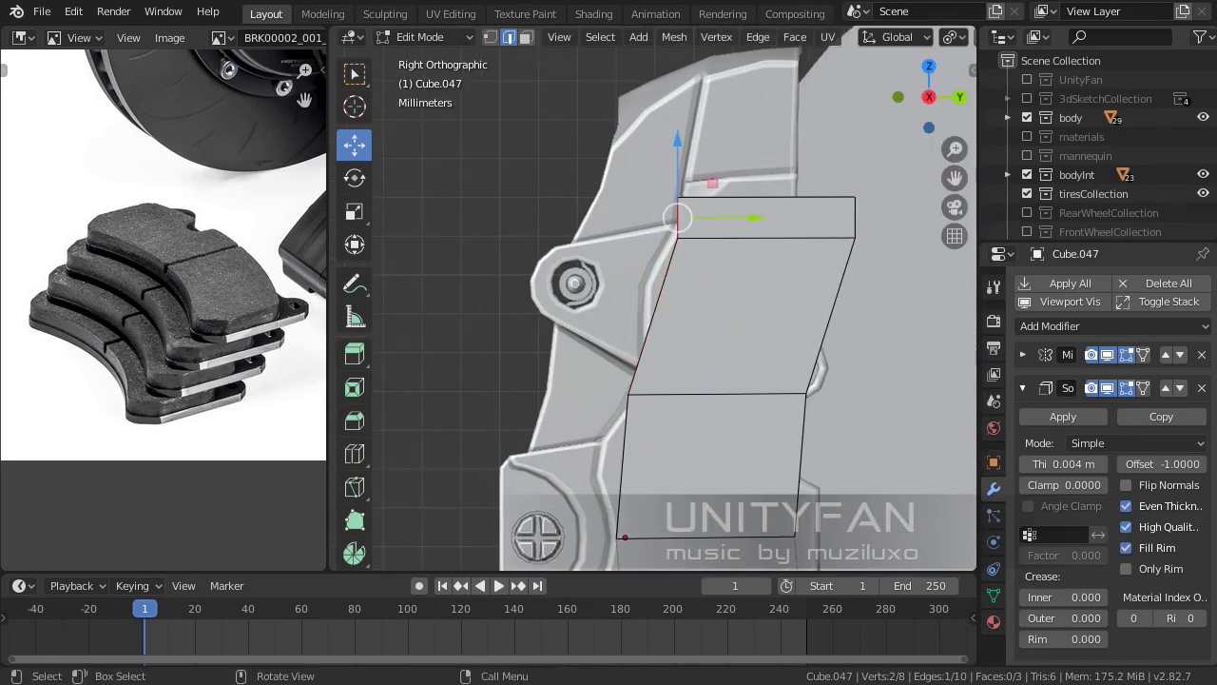
Switch to face selection on the new top strip, then leave Edit Mode to check the plate outline
{"action": "scroll", "coordinate": [652, 296], "scroll_direction": "up", "scroll_amount": 2}
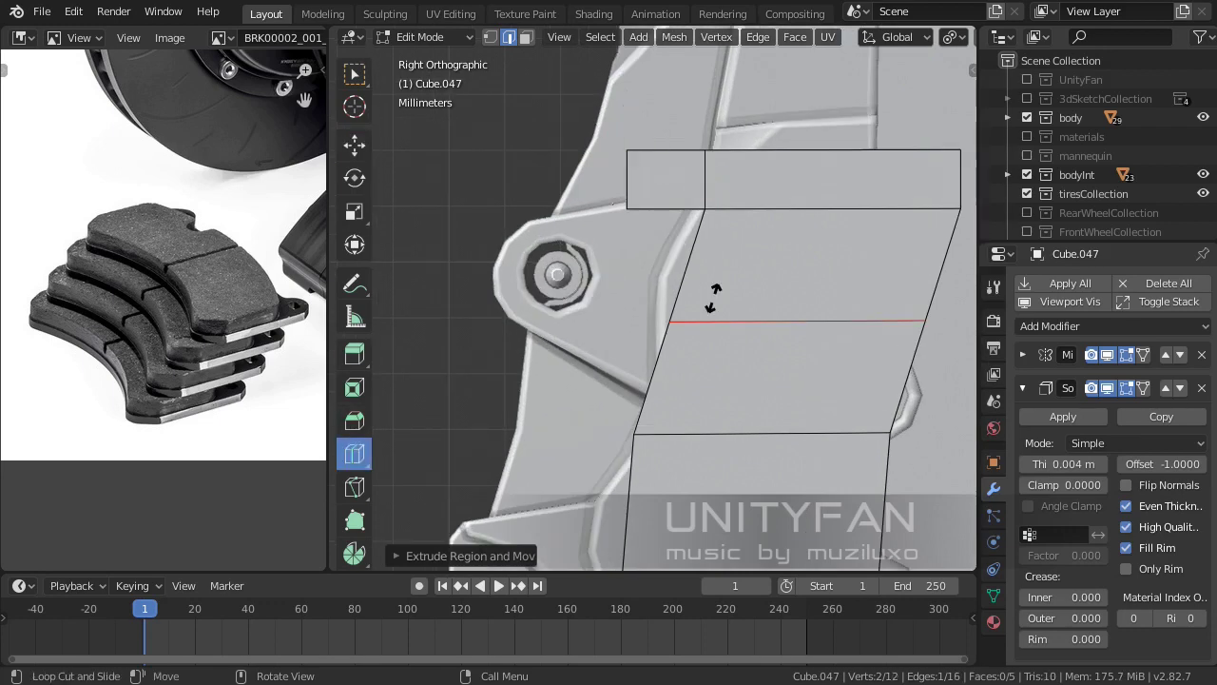
{"action": "mouse_move", "coordinate": [656, 285]}
{"action": "middle_mouse_down", "text": "shift"}
{"action": "mouse_move", "coordinate": [656, 374]}
{"action": "mouse_move", "coordinate": [574, 364]}
{"action": "middle_mouse_up", "text": "shift"}
{"action": "key", "text": "3"}
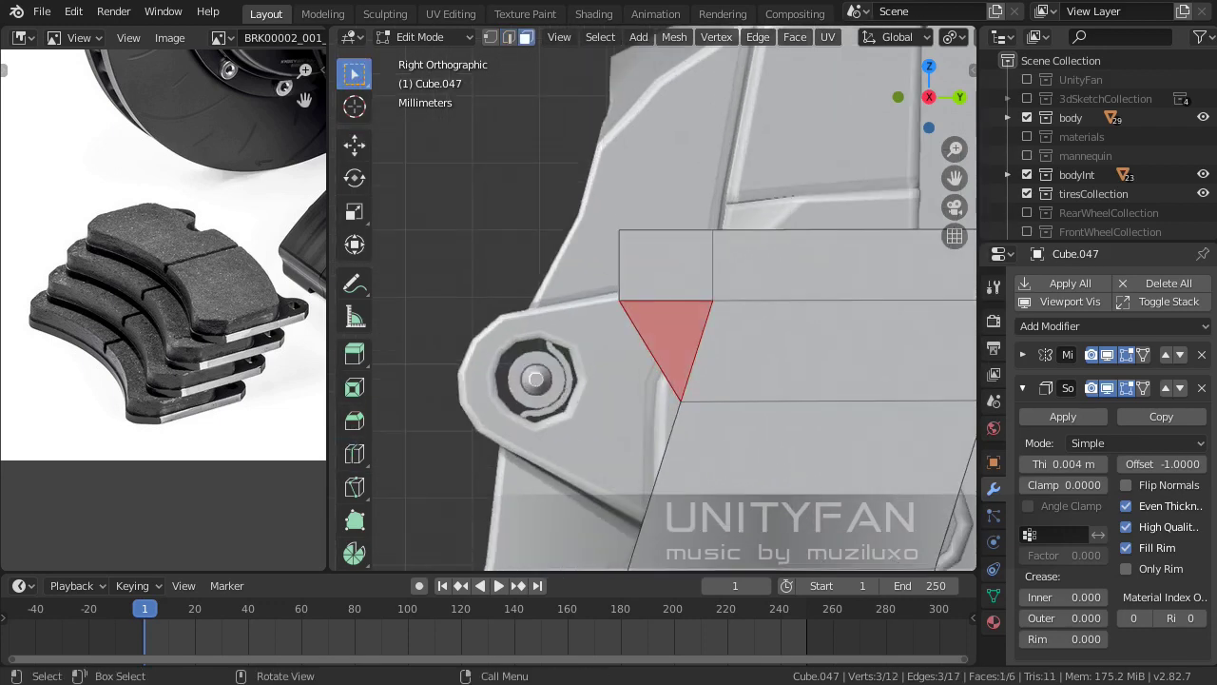
{"action": "scroll", "coordinate": [657, 304], "scroll_direction": "up", "scroll_amount": 1}
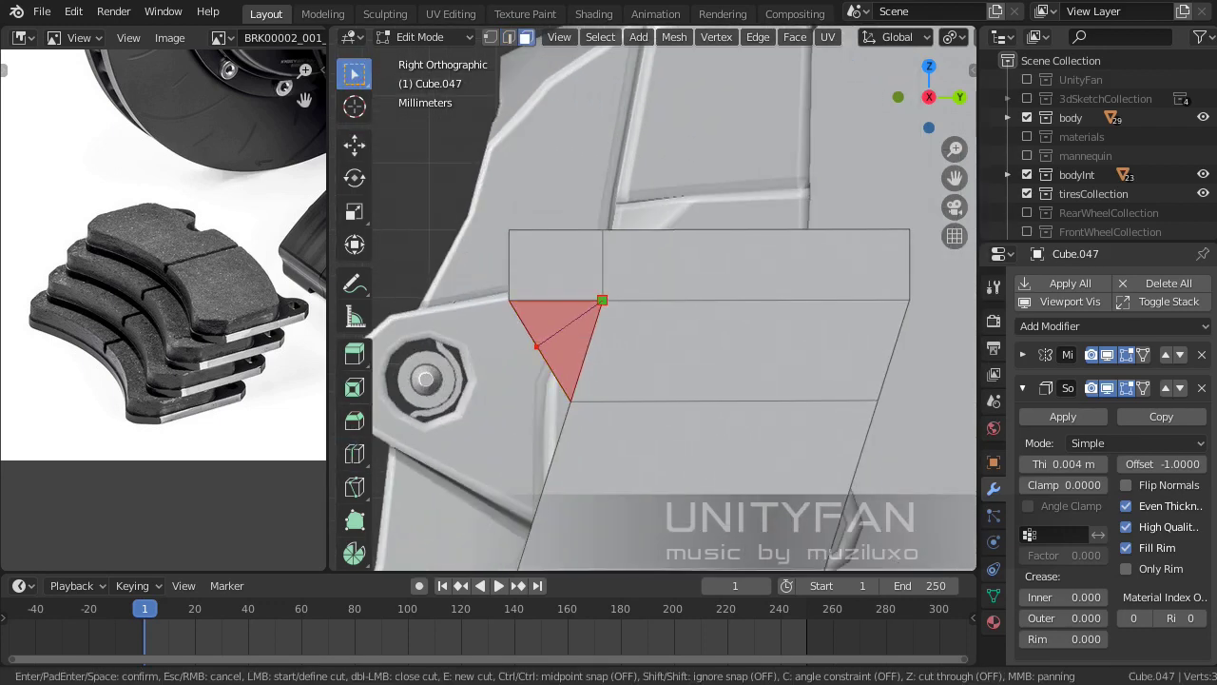
{"action": "scroll", "coordinate": [656, 304], "scroll_direction": "down", "scroll_amount": 4}
{"action": "key", "text": "Tab"}
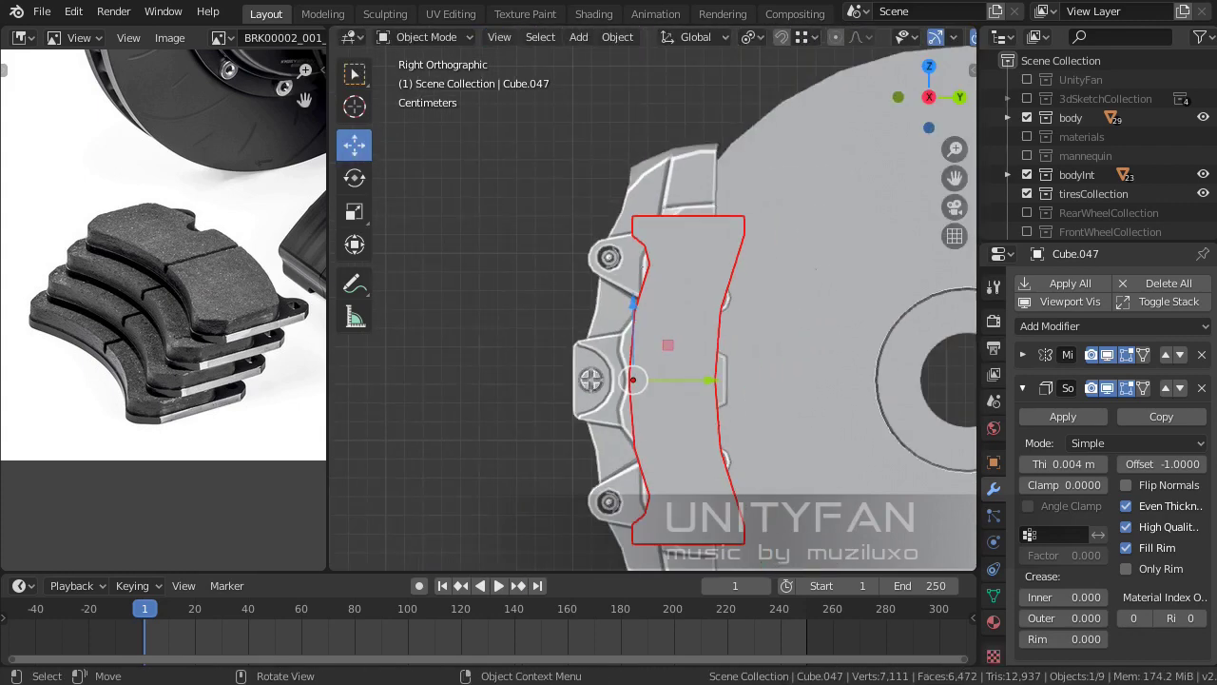
{"action": "scroll", "coordinate": [656, 305], "scroll_direction": "down", "scroll_amount": 3}
Box-select several upper faces of the plate, start a move, and cancel it
{"action": "key", "text": "Tab"}
{"action": "scroll", "coordinate": [656, 305], "scroll_direction": "up", "scroll_amount": 4}
{"action": "scroll", "coordinate": [656, 304], "scroll_direction": "down", "scroll_amount": 3}
{"action": "key", "text": "3"}
{"action": "scroll", "coordinate": [656, 304], "scroll_direction": "up", "scroll_amount": 3}
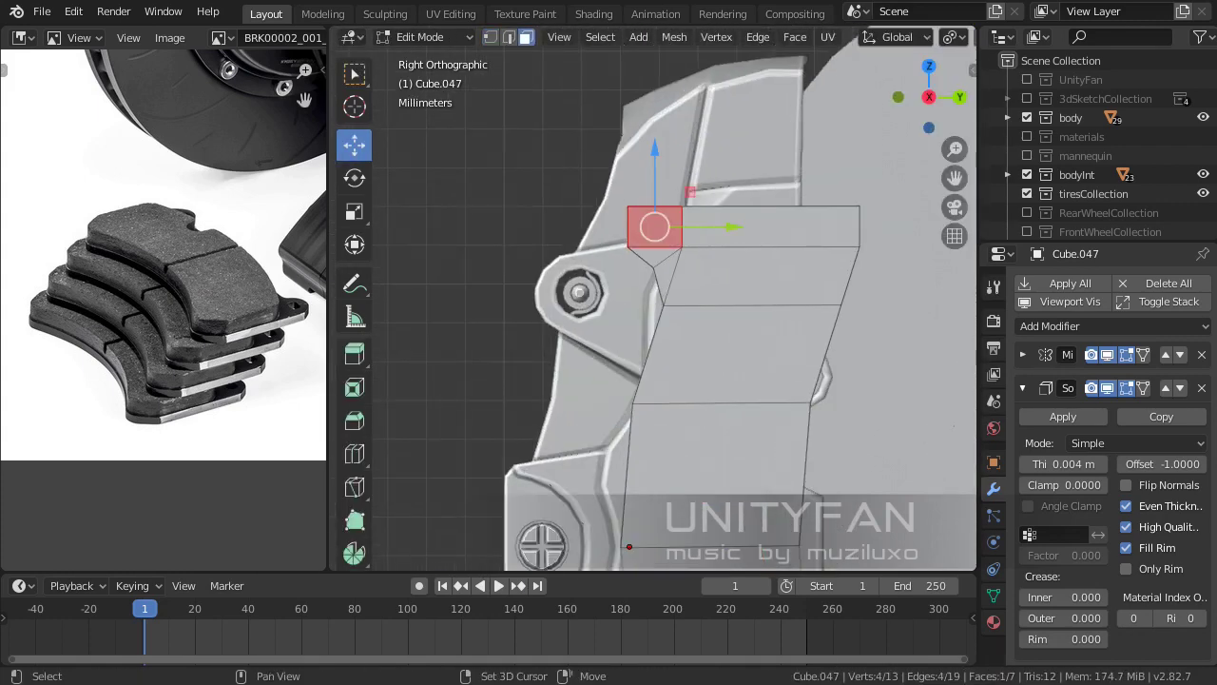
{"action": "left_click_drag", "start_coordinate": [608, 200], "coordinate": [836, 342]}
{"action": "key", "text": "g"}
{"action": "key", "text": "Escape"}
{"action": "key", "text": "Tab"}
{"action": "scroll", "coordinate": [639, 463], "scroll_direction": "down", "scroll_amount": 5}
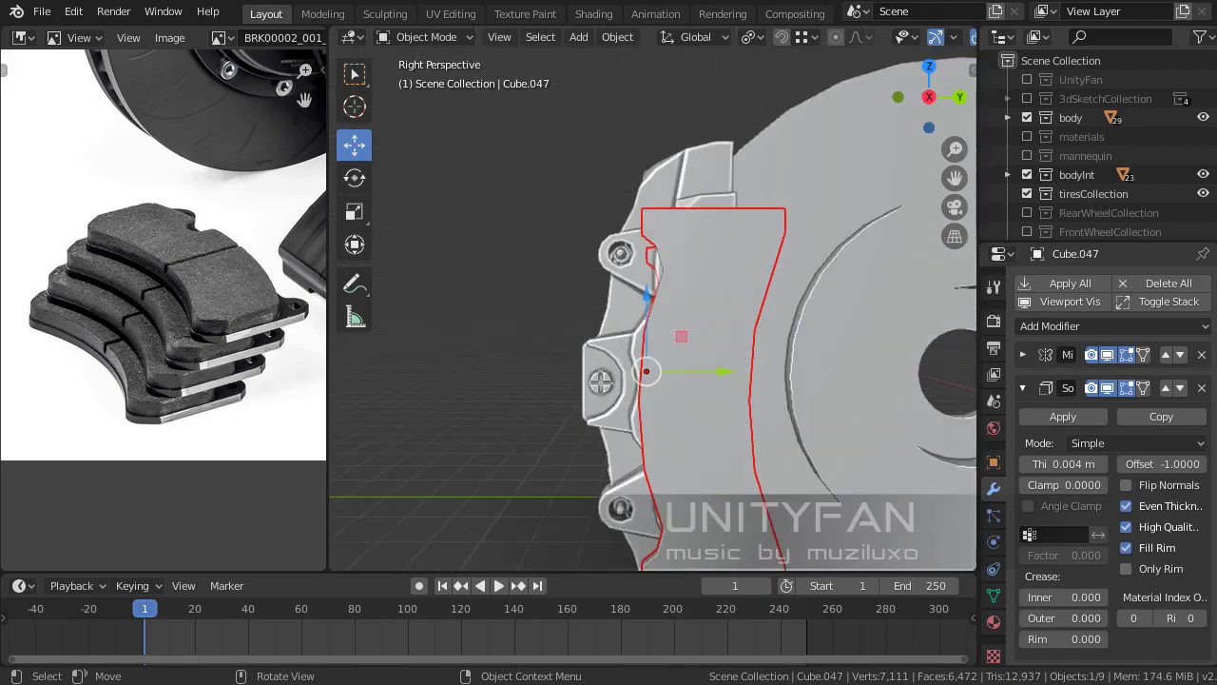
Move the selected plate faces to a new position in perspective view
{"action": "middle_click_drag", "start_coordinate": [639, 464], "coordinate": [600, 359]}
{"action": "key", "text": "Tab"}
{"action": "key", "text": "g"}
{"action": "left_click", "coordinate": [600, 358]}
{"action": "scroll", "coordinate": [599, 549], "scroll_direction": "up", "scroll_amount": 4}
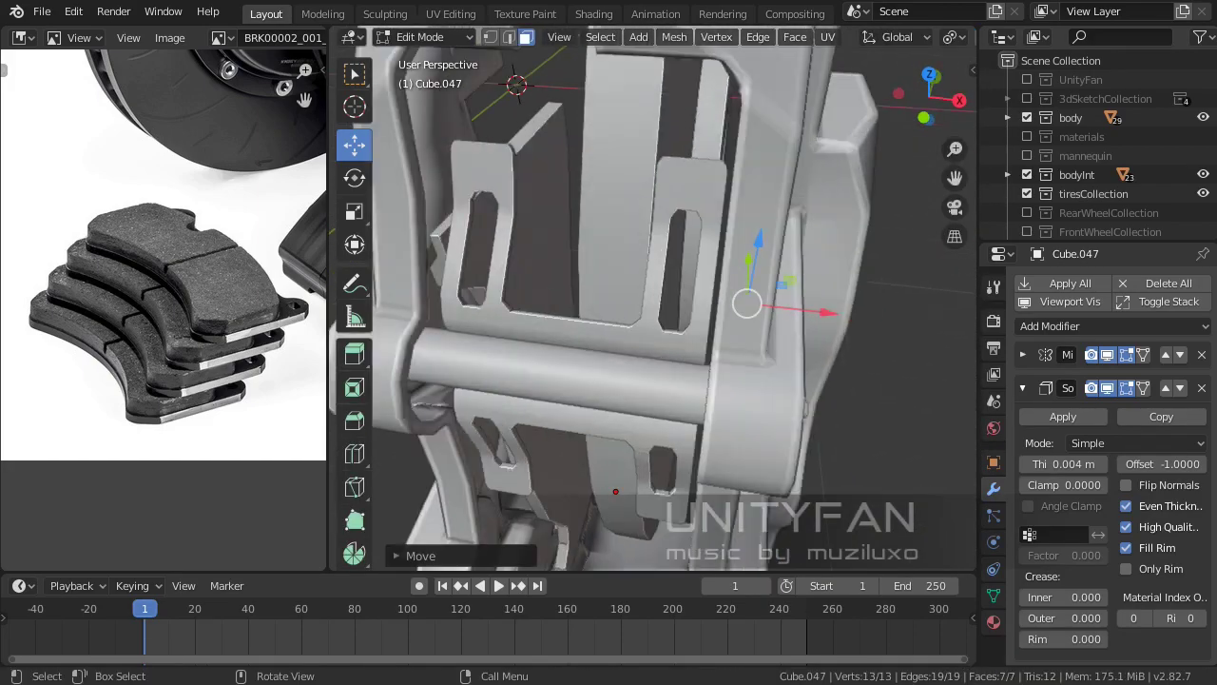
{"action": "scroll", "coordinate": [599, 549], "scroll_direction": "up", "scroll_amount": 3}
{"action": "scroll", "coordinate": [599, 549], "scroll_direction": "down", "scroll_amount": 3}
{"action": "scroll", "coordinate": [599, 549], "scroll_direction": "down", "scroll_amount": 3}
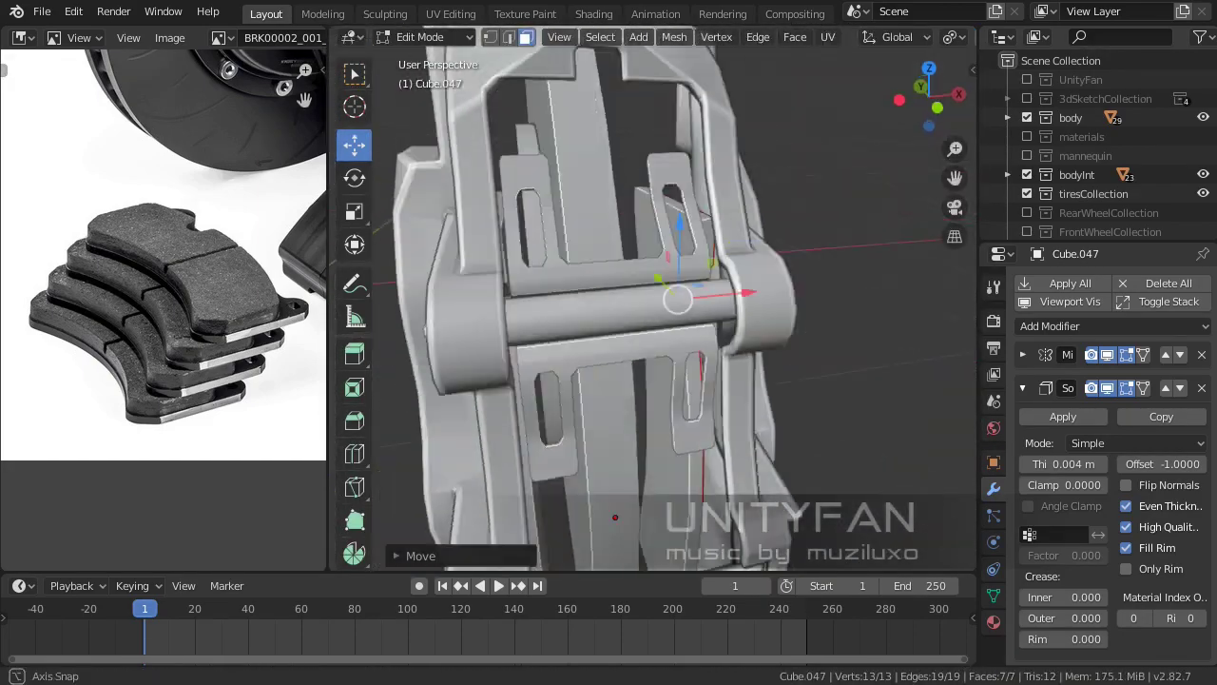
Frame the selected faces and view them in right orthographic view
{"action": "key", "text": "g"}
{"action": "key", "text": "Escape"}
{"action": "middle_click_drag", "start_coordinate": [590, 505], "coordinate": [581, 427]}
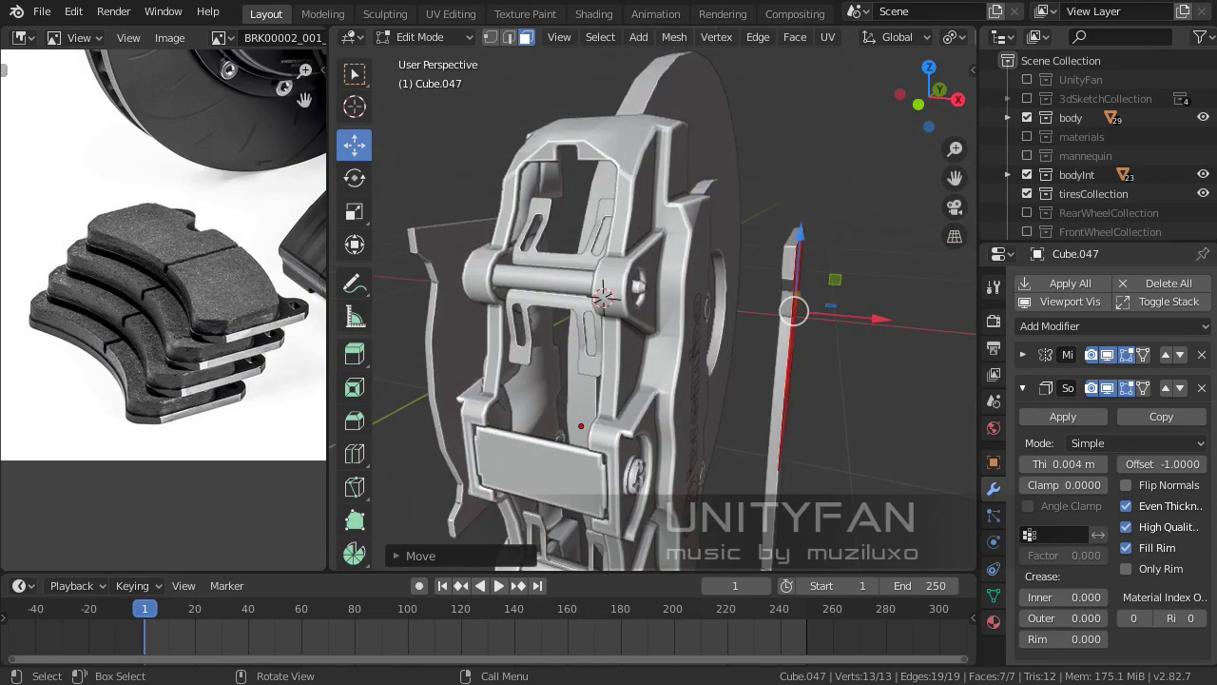
{"action": "key", "text": "KP_Decimal"}
{"action": "key", "text": "KP_3"}
{"action": "scroll", "coordinate": [578, 502], "scroll_direction": "up", "scroll_amount": 2}
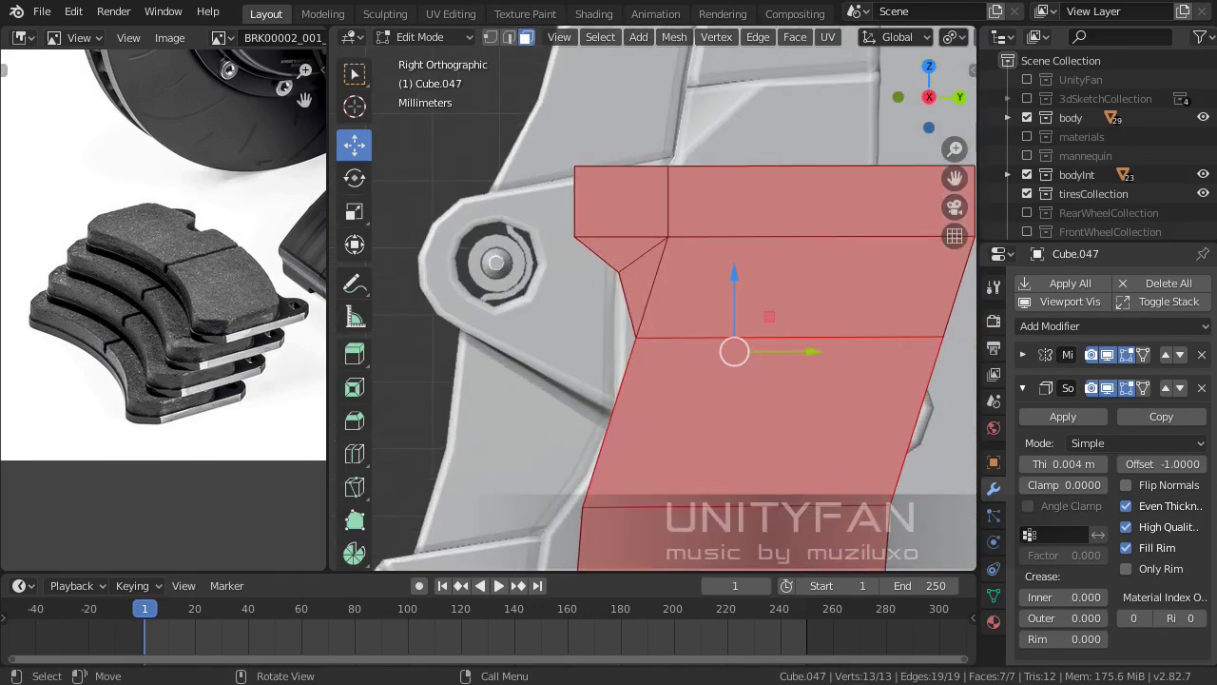
Undo to the single top edge, subdivide it, and knife-cut an octagon around the bolt
{"action": "key", "text": "ctrl+z"}
{"action": "key", "text": "ctrl+z"}
{"action": "key", "text": "ctrl+z"}
{"action": "key", "text": "ctrl+z"}
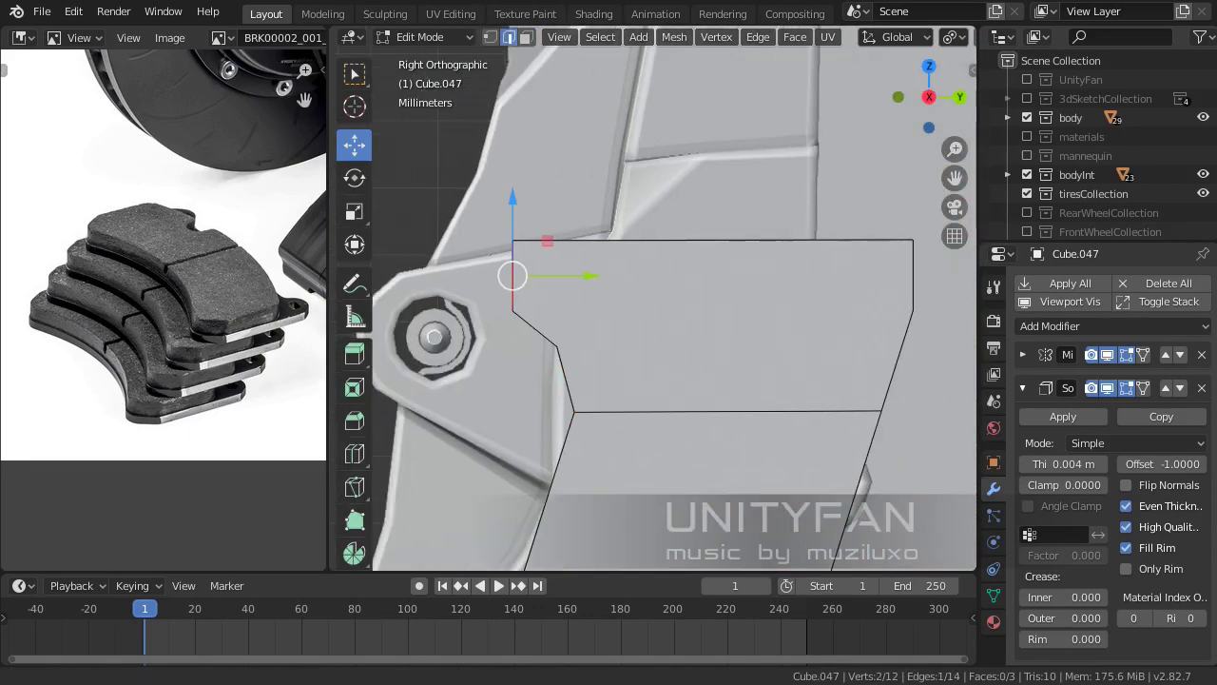
{"action": "key", "text": "ctrl+e"}
{"action": "key", "text": "Return"}
{"action": "left_click_drag", "start_coordinate": [536, 241], "coordinate": [575, 242]}
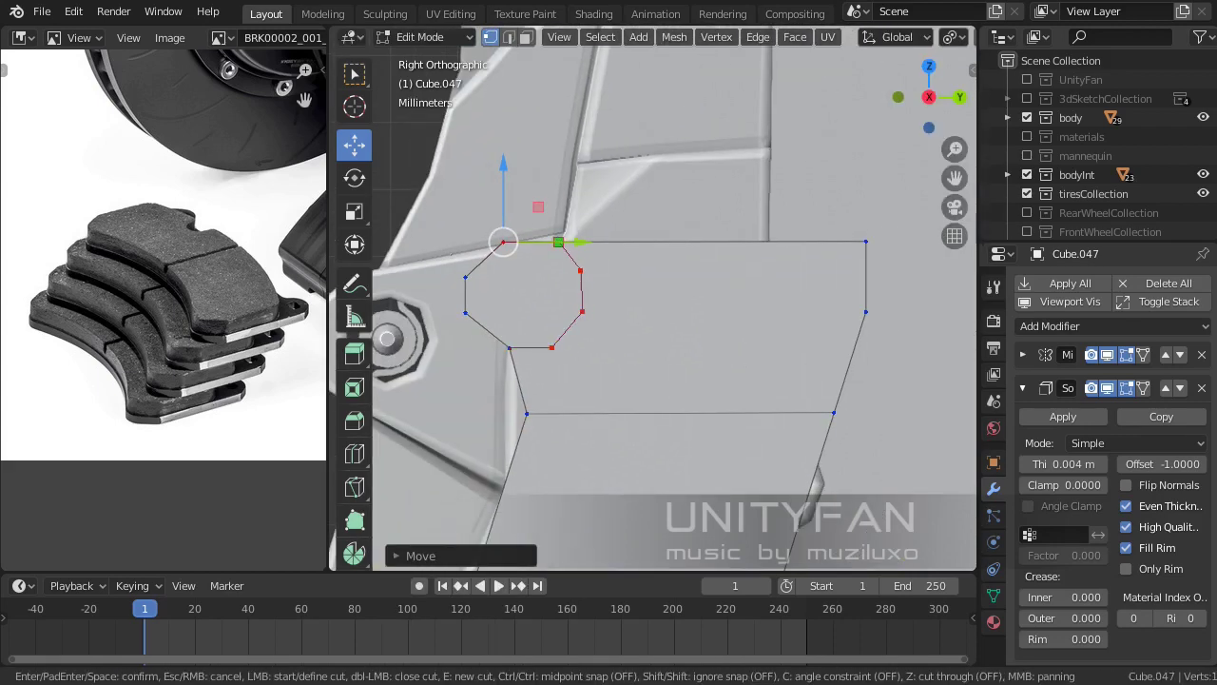
{"action": "key", "text": "Return"}
Adjust the octagon's vertices, sliding the top vertex left along the top edge
{"action": "scroll", "coordinate": [570, 323], "scroll_direction": "up", "scroll_amount": 2}
{"action": "left_click", "coordinate": [588, 350]}
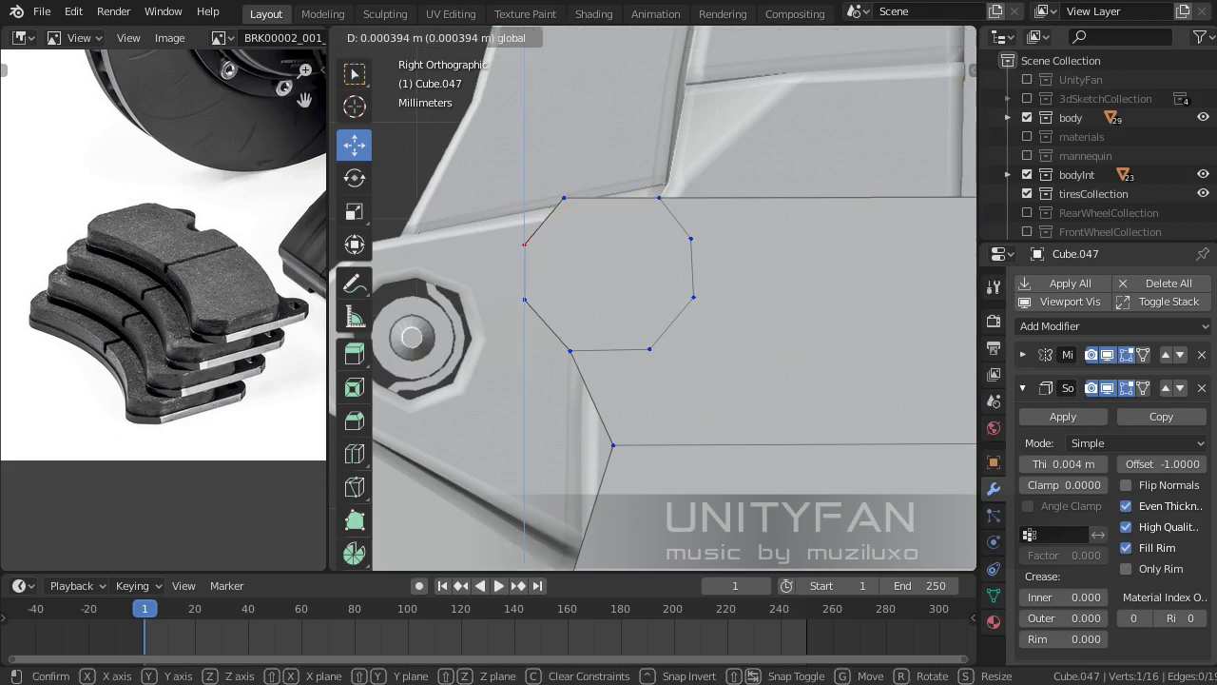
{"action": "left_click_drag", "start_coordinate": [639, 198], "coordinate": [574, 198]}
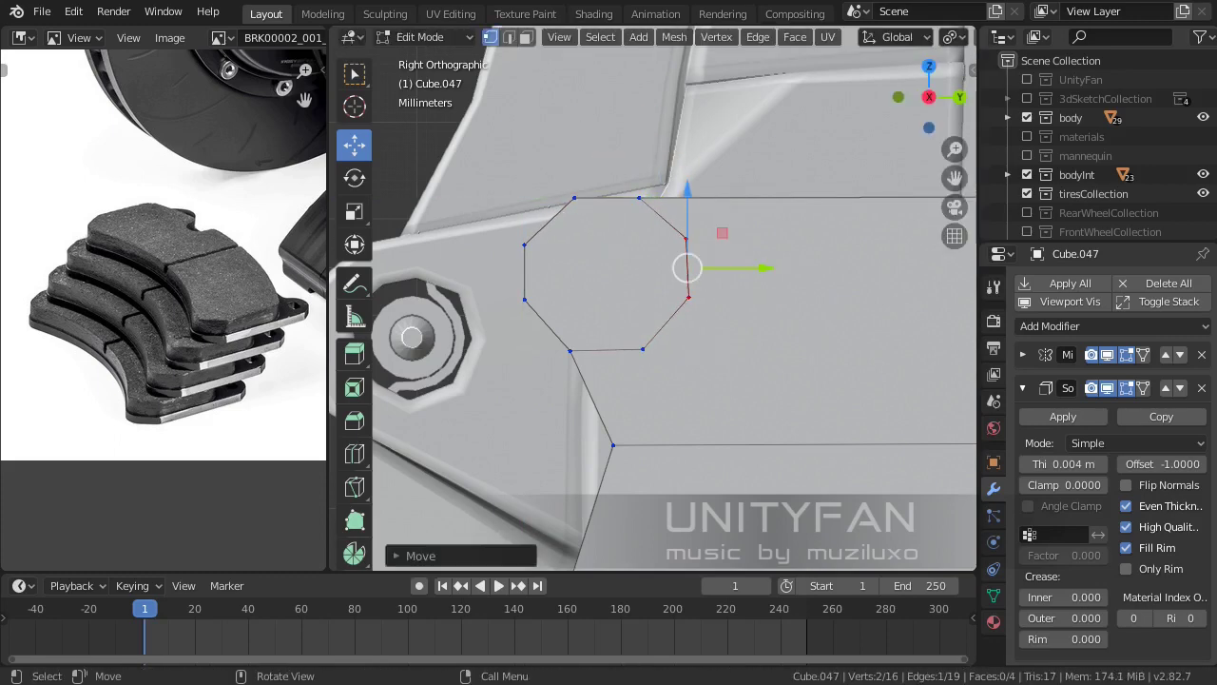
{"action": "left_click", "coordinate": [643, 349]}
{"action": "scroll", "coordinate": [643, 349], "scroll_direction": "up", "scroll_amount": 1}
{"action": "left_click", "coordinate": [692, 226]}
{"action": "scroll", "coordinate": [693, 226], "scroll_direction": "down", "scroll_amount": 1}
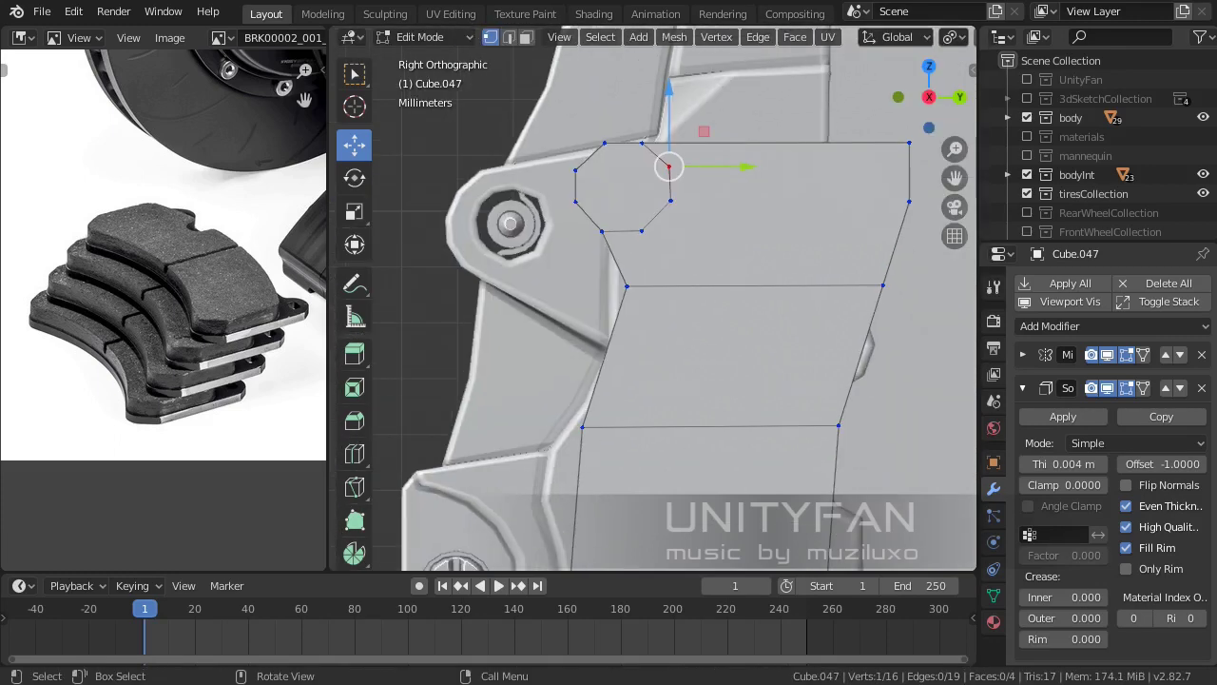
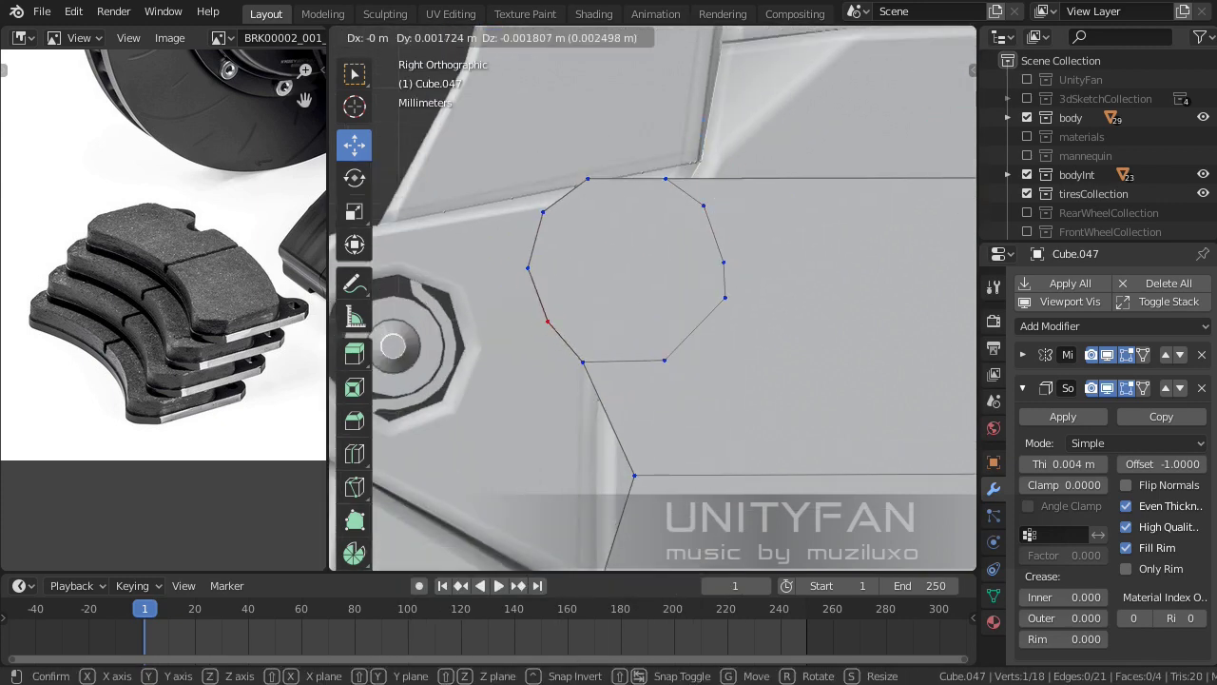
Place the octagon vertex, then join the bottom-right and right octagon vertices with a new edge
{"action": "key", "text": "Return"}
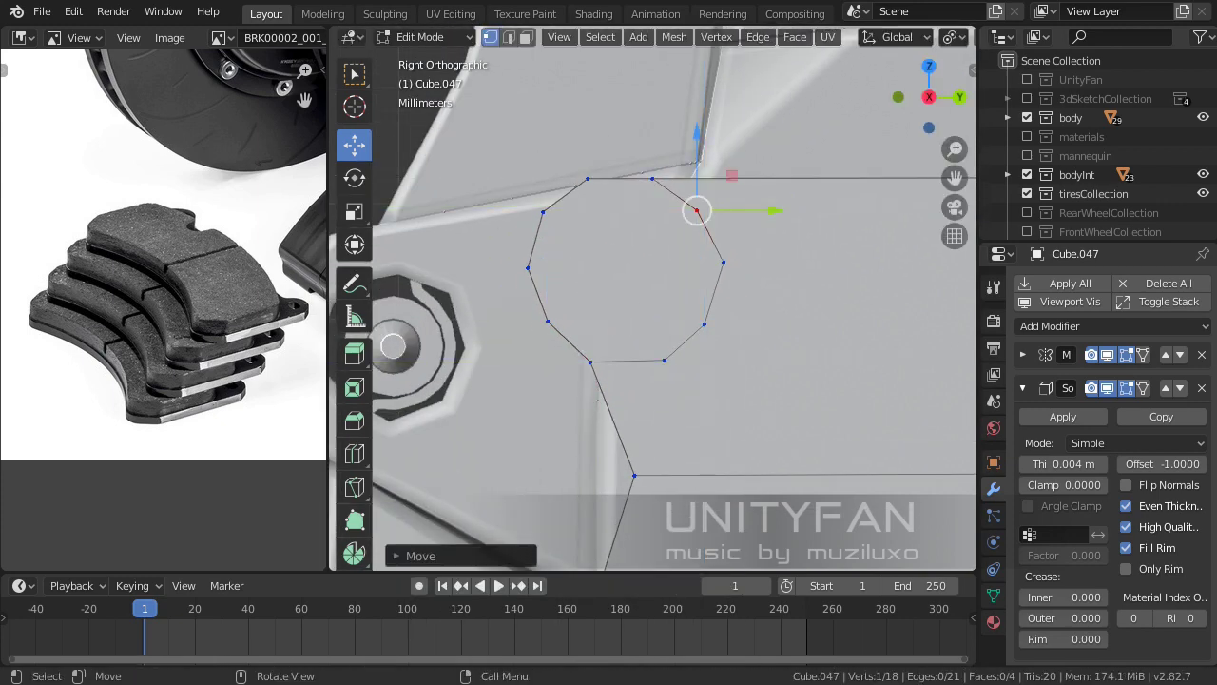
{"action": "scroll", "coordinate": [704, 205], "scroll_direction": "down", "scroll_amount": 1}
{"action": "left_click", "coordinate": [660, 348]}
{"action": "scroll", "coordinate": [660, 348], "scroll_direction": "down", "scroll_amount": 2}
{"action": "middle_click_drag", "start_coordinate": [626, 309], "coordinate": [596, 285], "text": "shift"}
{"action": "left_click", "coordinate": [595, 285]}
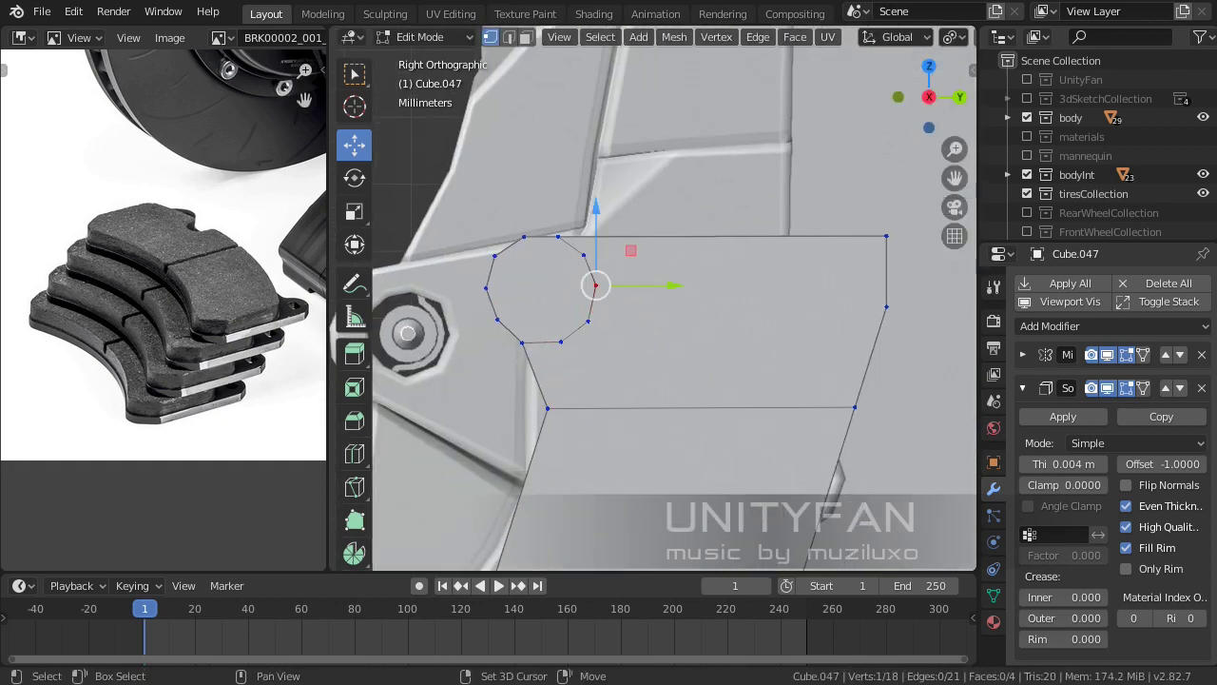
{"action": "key", "text": "j"}
Slide the joined vertex into place on the lug outline
{"action": "scroll", "coordinate": [656, 295], "scroll_direction": "up", "scroll_amount": 2}
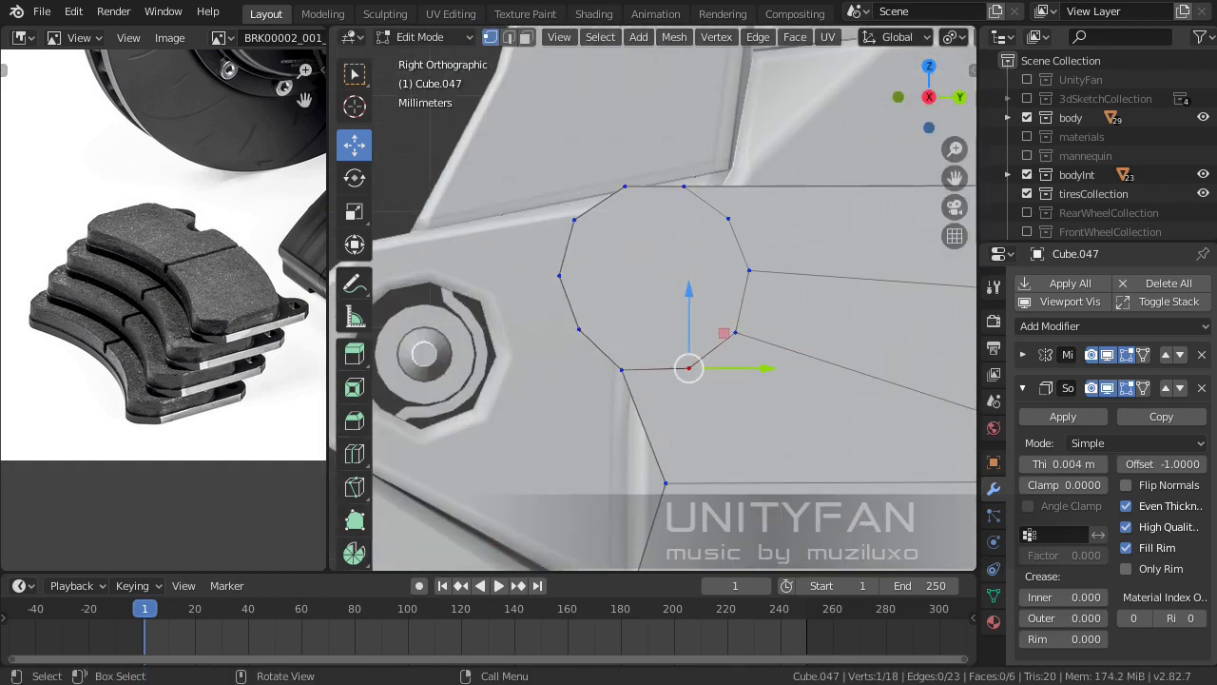
{"action": "key", "text": "g"}
{"action": "key", "text": "Return"}
{"action": "scroll", "coordinate": [656, 295], "scroll_direction": "down", "scroll_amount": 3}
{"action": "middle_click_drag", "start_coordinate": [656, 295], "coordinate": [686, 303], "text": "shift"}
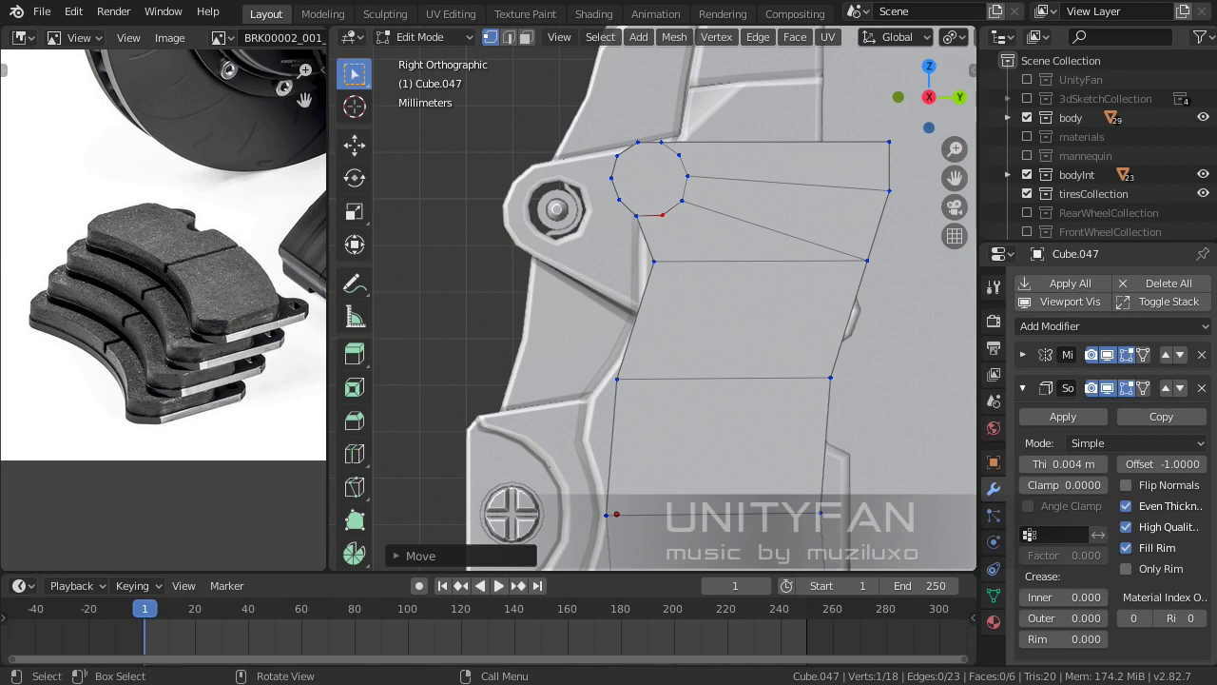
Move the selected strip face and return to the straight side view
{"action": "key", "text": "g"}
{"action": "scroll", "coordinate": [656, 294], "scroll_direction": "down", "scroll_amount": 3}
{"action": "key", "text": "g"}
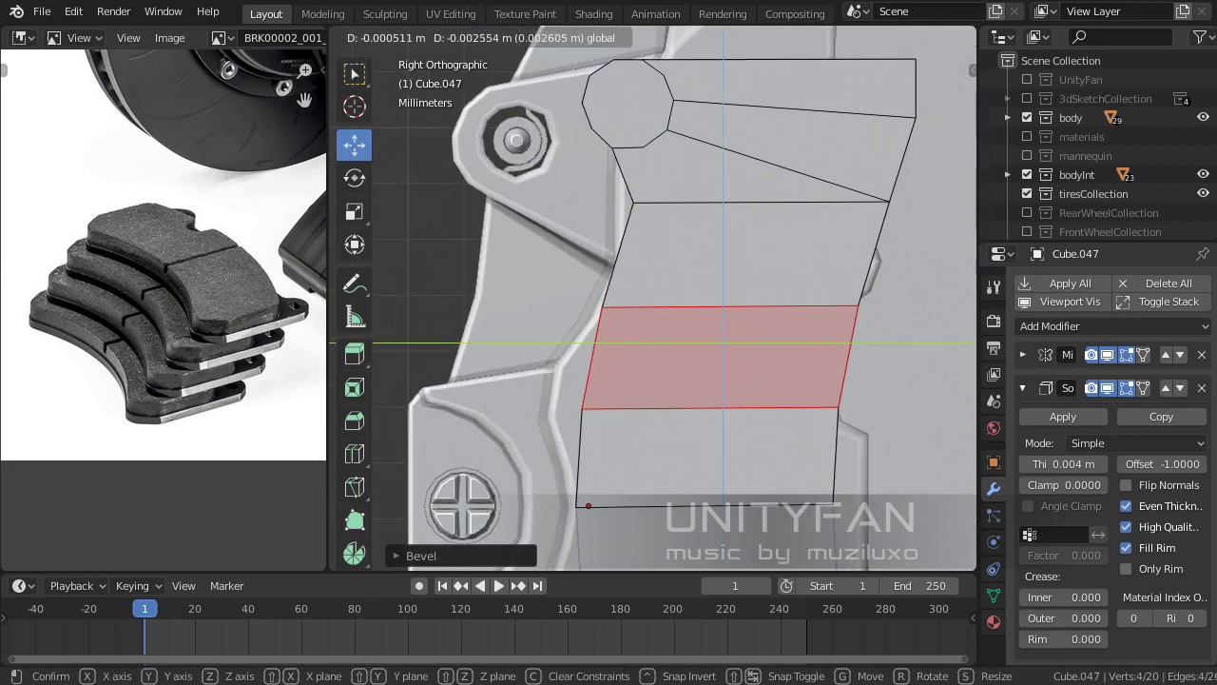
{"action": "scroll", "coordinate": [665, 305], "scroll_direction": "up", "scroll_amount": 2}
{"action": "middle_click_drag", "start_coordinate": [666, 304], "coordinate": [695, 314]}
{"action": "key", "text": "KP_3"}
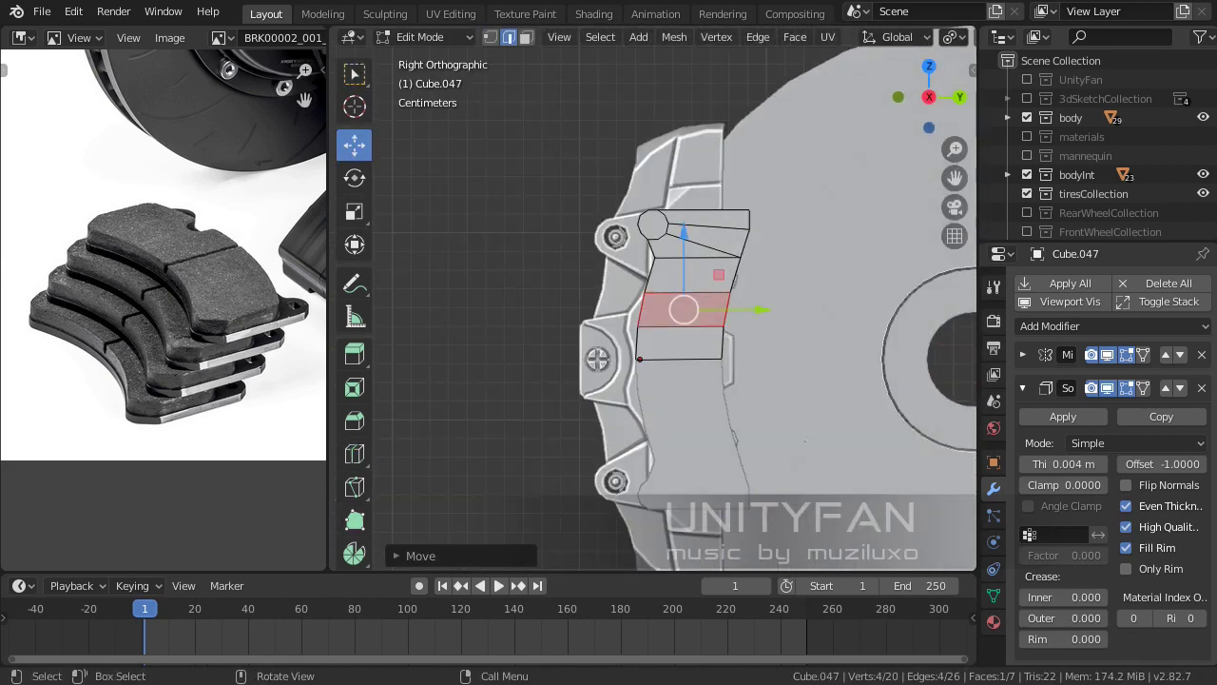
{"action": "scroll", "coordinate": [666, 305], "scroll_direction": "up", "scroll_amount": 4}
Add a loop cut through the caliper strips and round the octagon into a circle
{"action": "left_click_drag", "start_coordinate": [609, 362], "coordinate": [611, 363]}
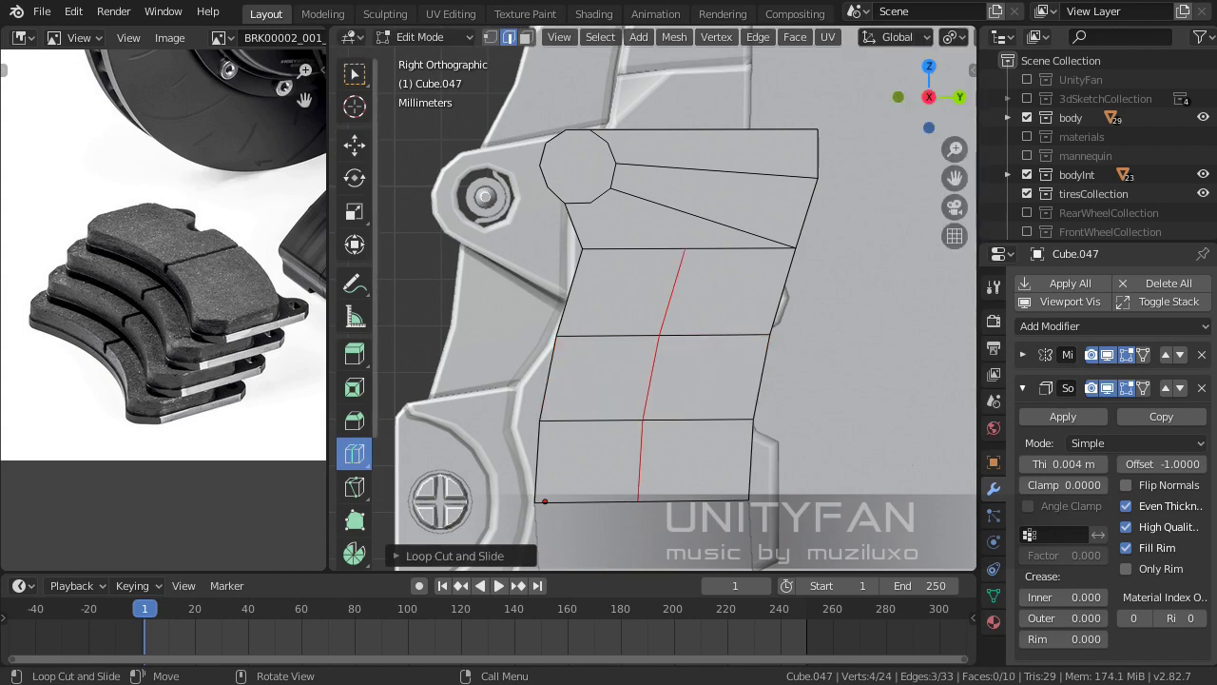
{"action": "key", "text": "2"}
{"action": "scroll", "coordinate": [578, 143], "scroll_direction": "up", "scroll_amount": 4}
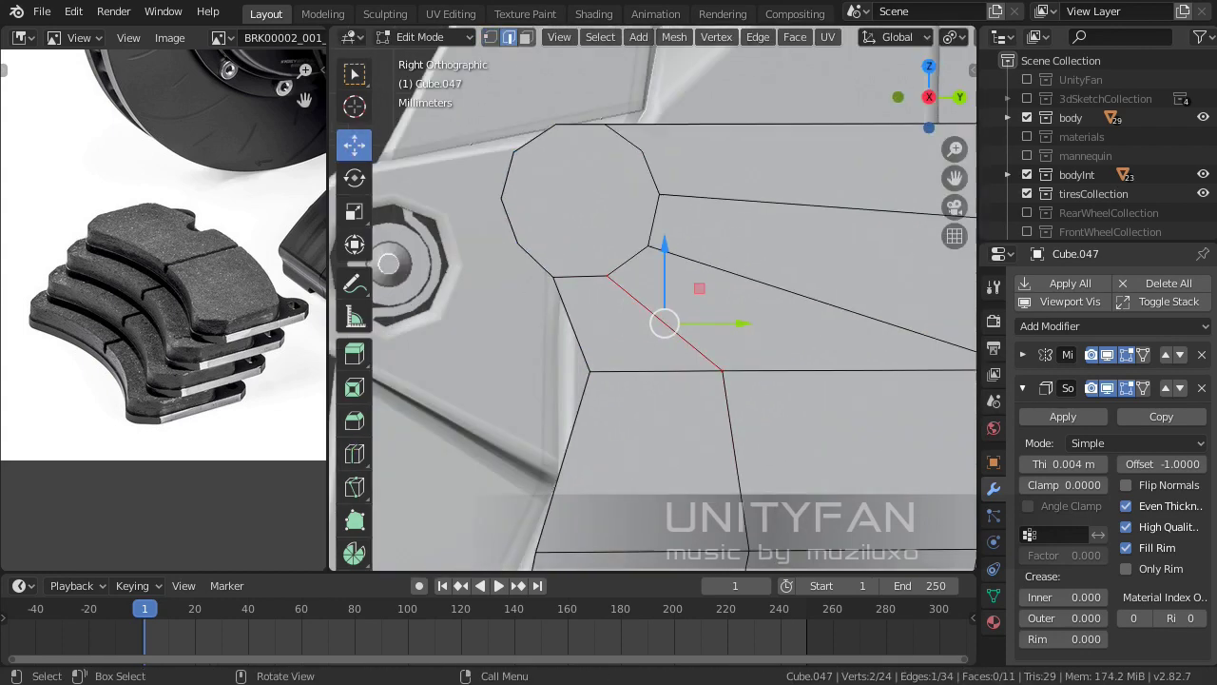
{"action": "left_click", "coordinate": [684, 353]}
{"action": "middle_click_drag", "start_coordinate": [684, 353], "coordinate": [718, 464], "text": "shift"}
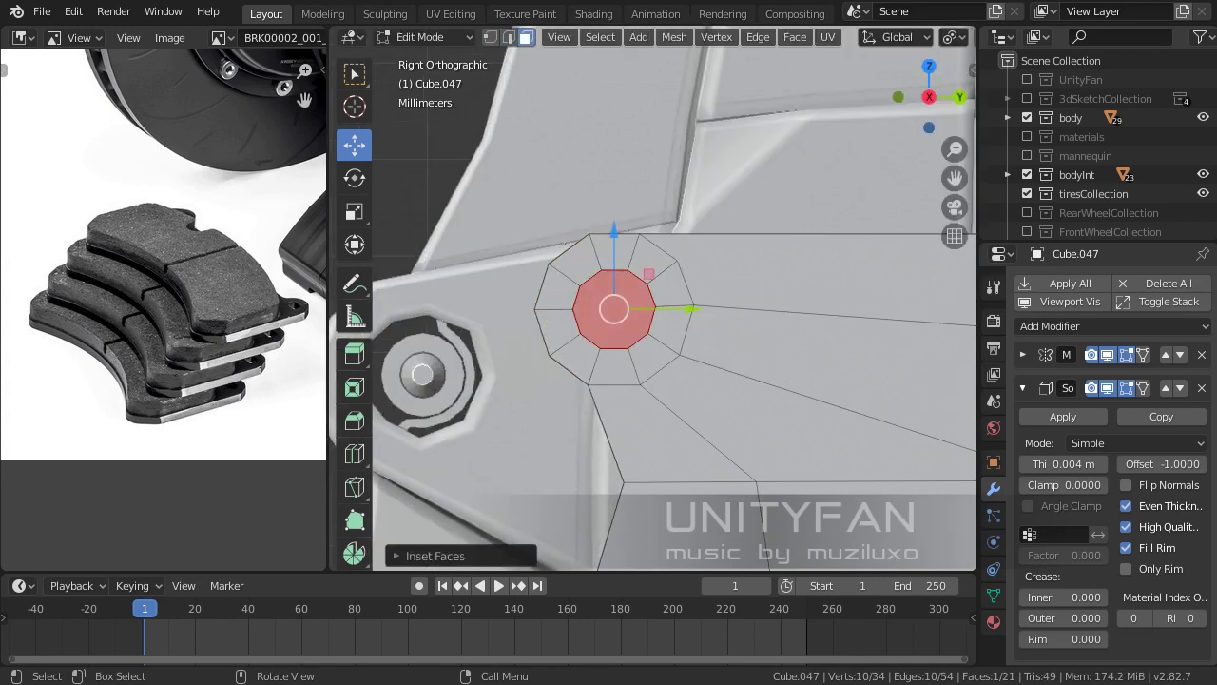
Delete only the inner decagon face and make a knife cut through the ring
{"action": "key", "text": "x"}
{"action": "key", "text": "f"}
{"action": "scroll", "coordinate": [652, 298], "scroll_direction": "down", "scroll_amount": 3}
{"action": "scroll", "coordinate": [653, 297], "scroll_direction": "up", "scroll_amount": 2}
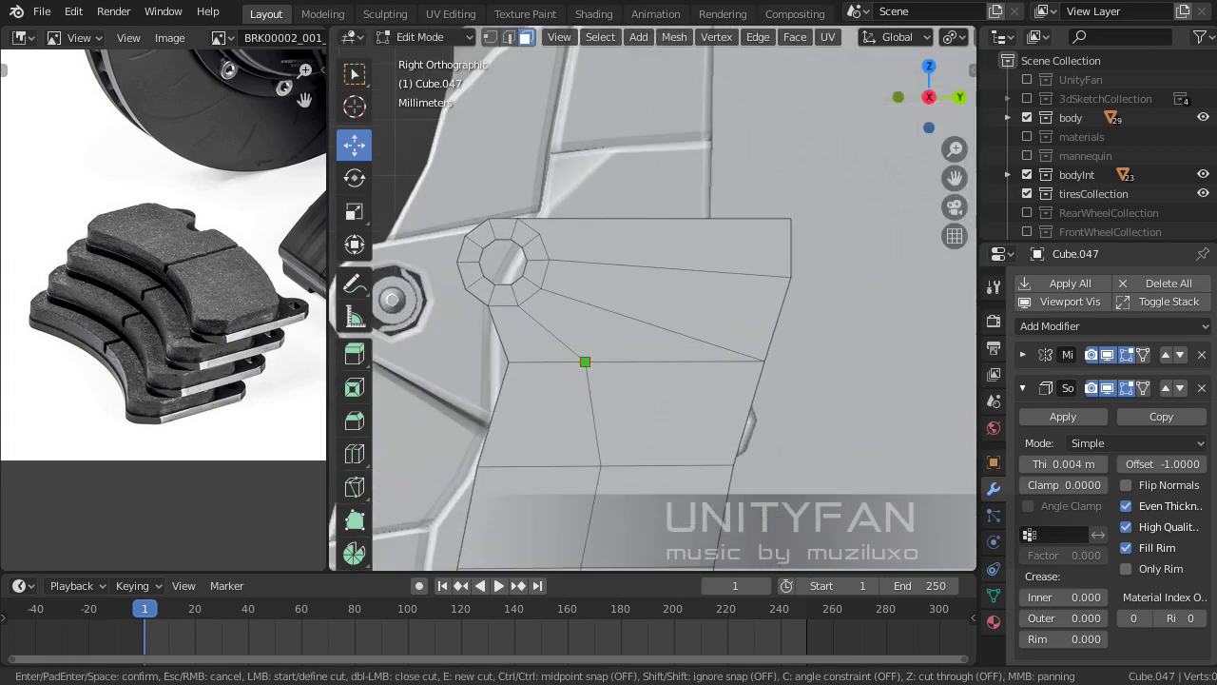
{"action": "key", "text": "Return"}
Dissolve the stray edge and drop the vertex onto the lower edge
{"action": "key", "text": "1"}
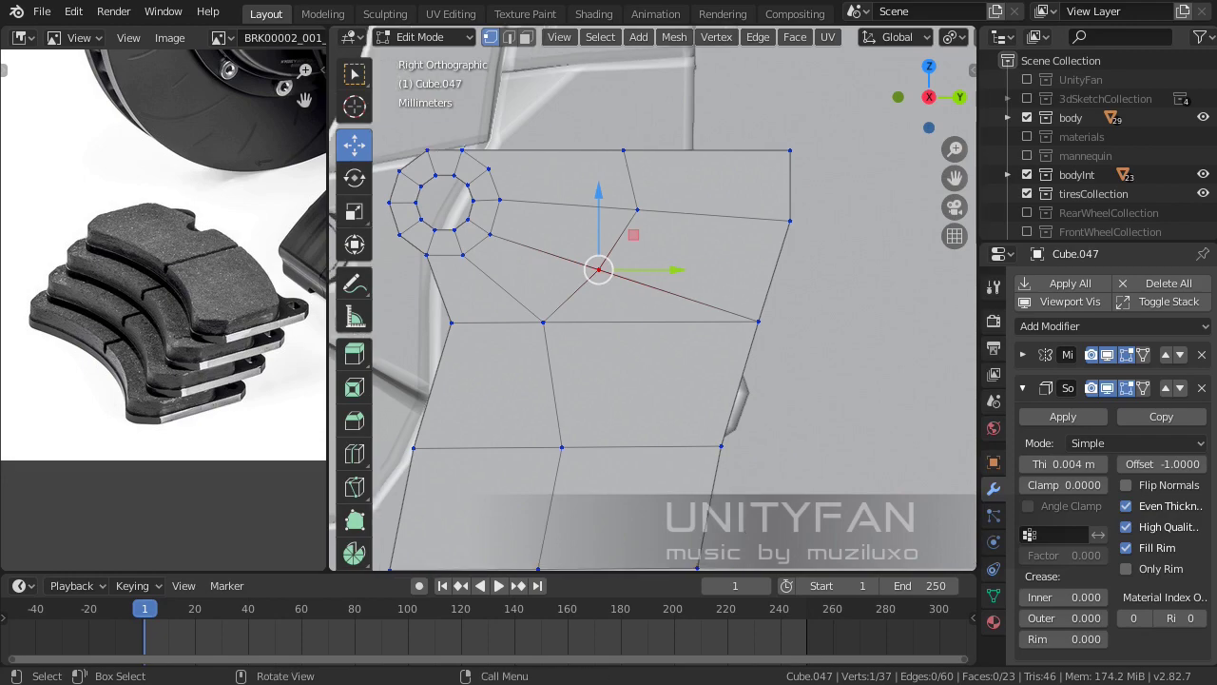
{"action": "key", "text": "2"}
{"action": "key", "text": "x"}
{"action": "left_click", "coordinate": [608, 374]}
{"action": "scroll", "coordinate": [608, 375], "scroll_direction": "up", "scroll_amount": 2}
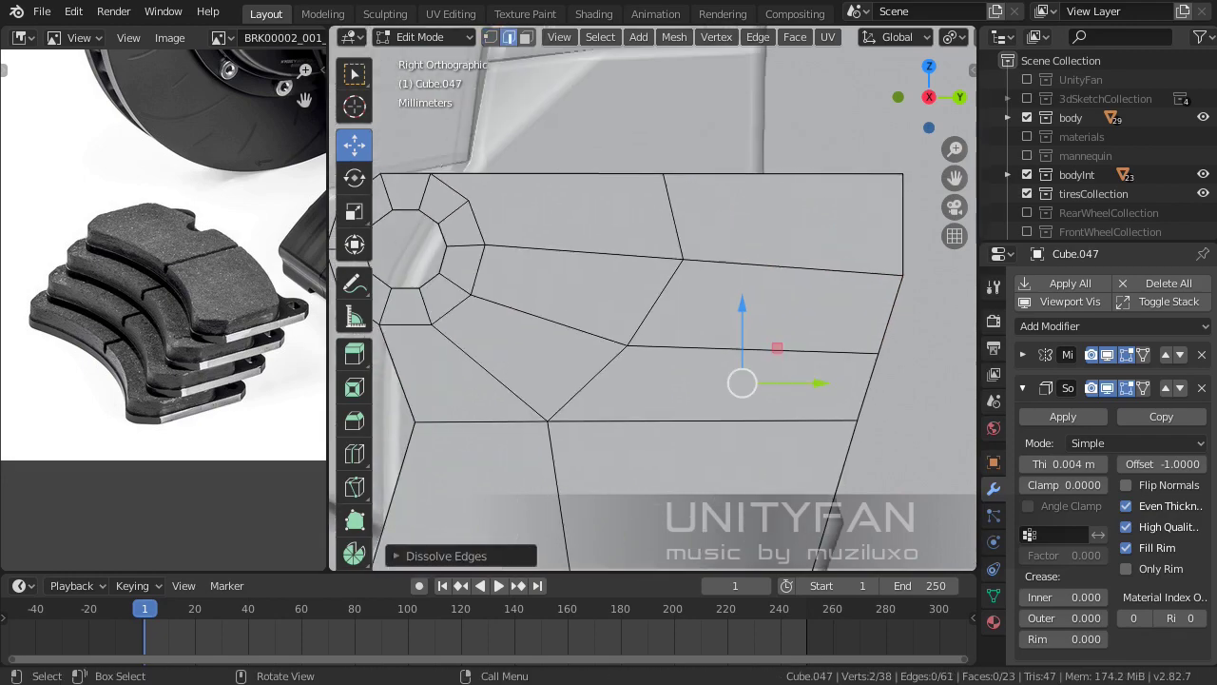
{"action": "key", "text": "g"}
{"action": "key", "text": "Return"}
{"action": "scroll", "coordinate": [653, 298], "scroll_direction": "down", "scroll_amount": 3}
{"action": "scroll", "coordinate": [653, 298], "scroll_direction": "up", "scroll_amount": 2}
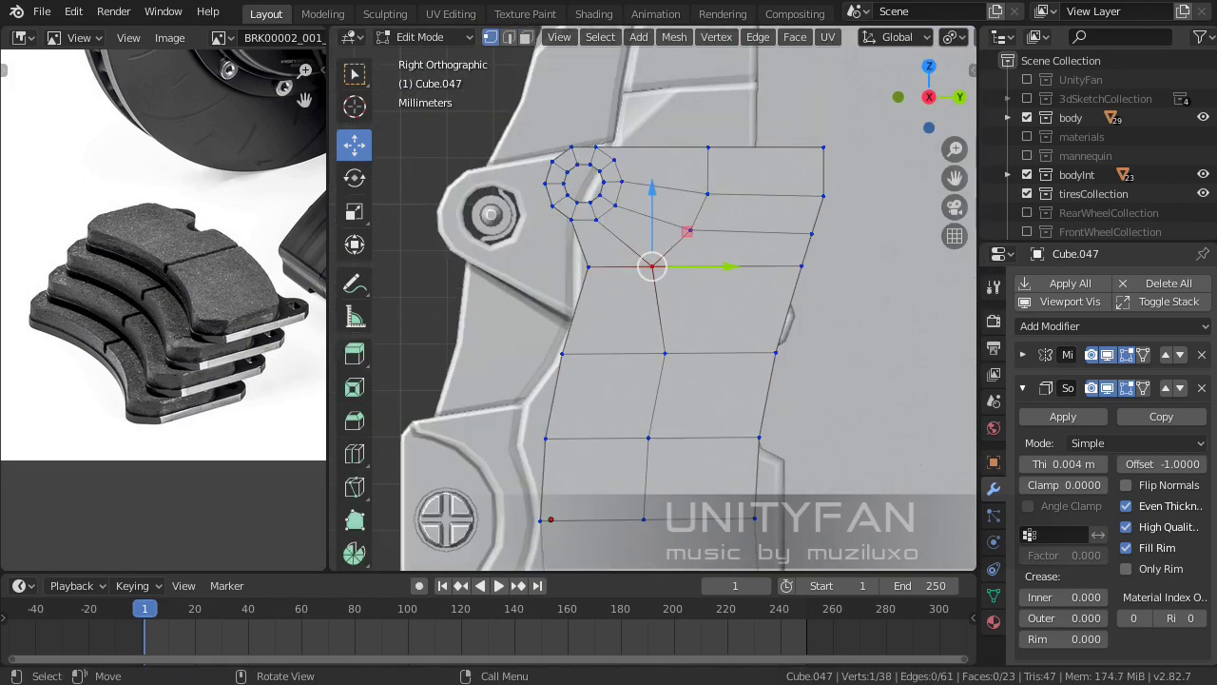
{"action": "scroll", "coordinate": [653, 298], "scroll_direction": "up", "scroll_amount": 2}
{"action": "middle_click_drag", "start_coordinate": [652, 298], "coordinate": [615, 302], "text": "shift"}
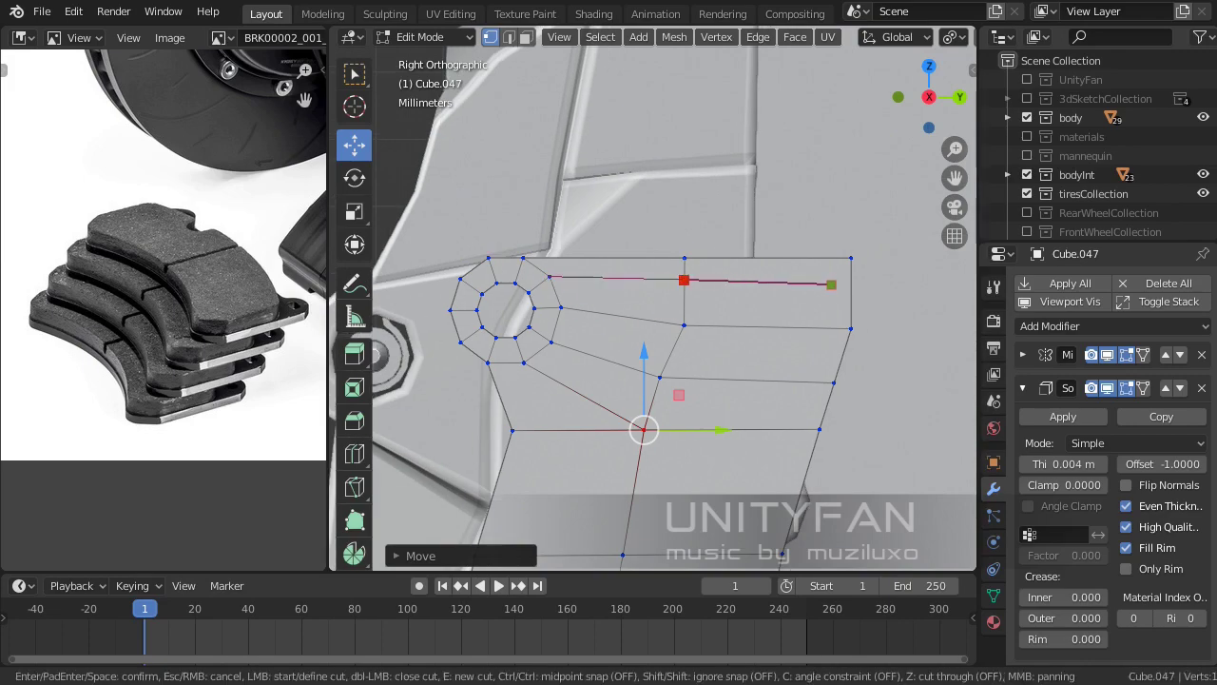
Show the caliper's Object Data properties, then resume editing the mesh
{"action": "key", "text": "Tab"}
{"action": "scroll", "coordinate": [652, 298], "scroll_direction": "down", "scroll_amount": 3}
{"action": "mouse_move", "coordinate": [652, 297]}
{"action": "middle_mouse_down"}
{"action": "mouse_move", "coordinate": [797, 264]}
{"action": "mouse_move", "coordinate": [864, 199]}
{"action": "mouse_move", "coordinate": [828, 136]}
{"action": "middle_mouse_up"}
{"action": "scroll", "coordinate": [797, 264], "scroll_direction": "up", "scroll_amount": 4}
{"action": "left_click", "coordinate": [993, 595]}
{"action": "key", "text": "Tab"}
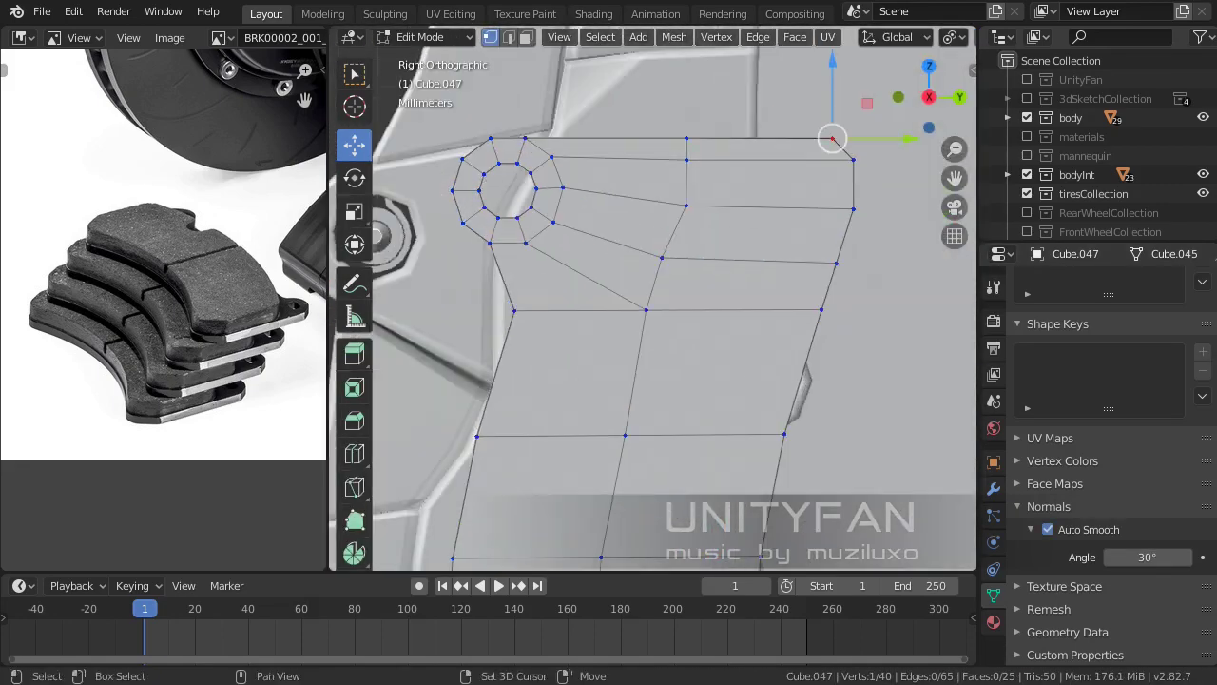
Knife-cut across the ring, smooth its vertices and apply To Sphere at 1
{"action": "scroll", "coordinate": [828, 136], "scroll_direction": "up", "scroll_amount": 4}
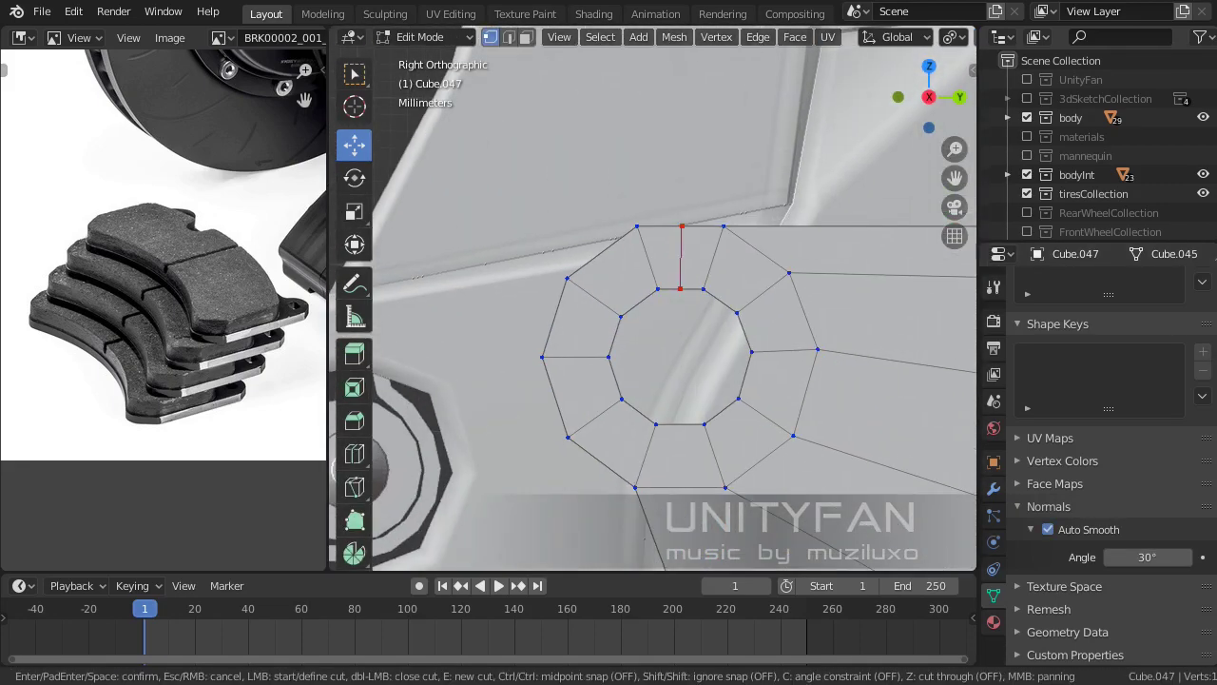
{"action": "middle_click_drag", "start_coordinate": [716, 460], "coordinate": [716, 430], "text": "shift"}
{"action": "key", "text": "k"}
{"action": "key", "text": "Return"}
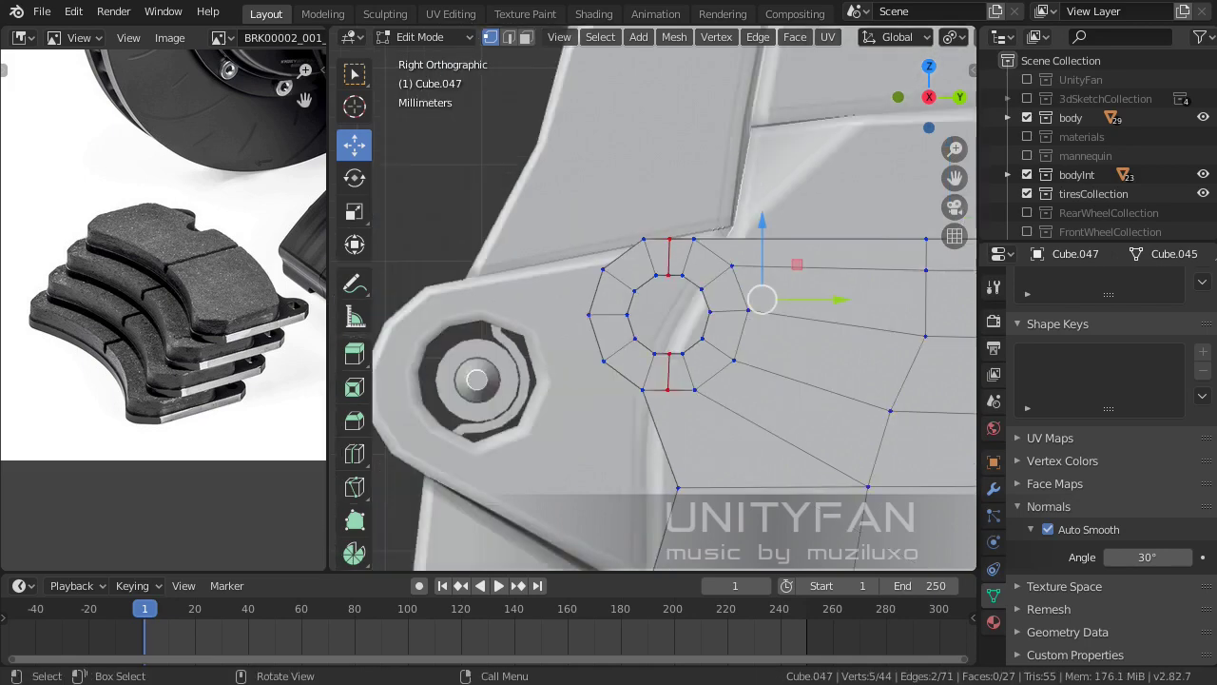
{"action": "scroll", "coordinate": [677, 457], "scroll_direction": "down", "scroll_amount": 1}
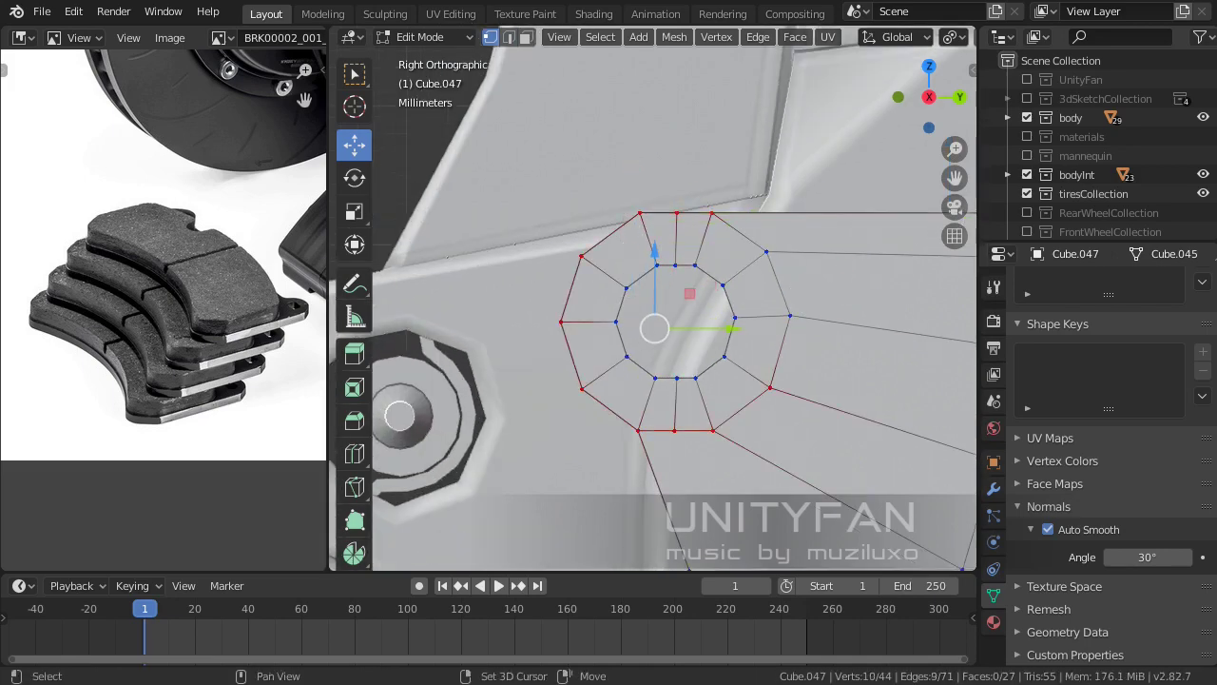
{"action": "left_click", "coordinate": [716, 36]}
{"action": "left_click", "coordinate": [761, 256]}
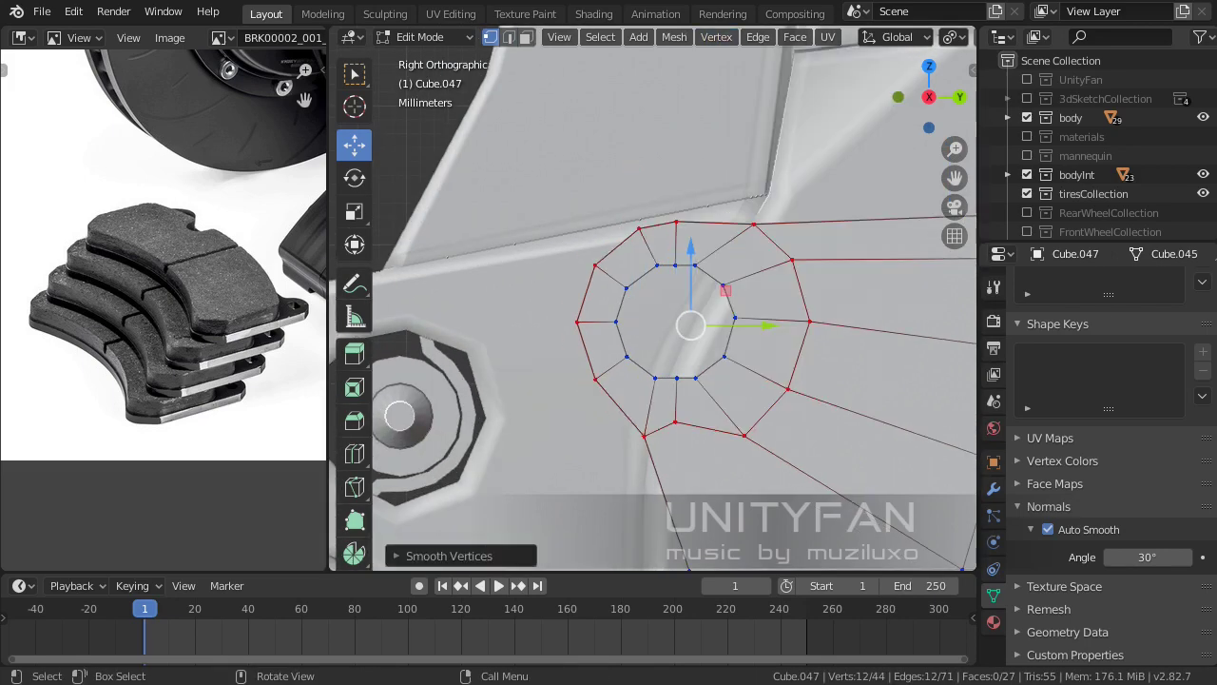
{"action": "key", "text": "shift+alt+s"}
{"action": "key", "text": "1"}
{"action": "key", "text": "Return"}
Reposition the lower-right inner ring vertex and its neighbour
{"action": "key", "text": "g"}
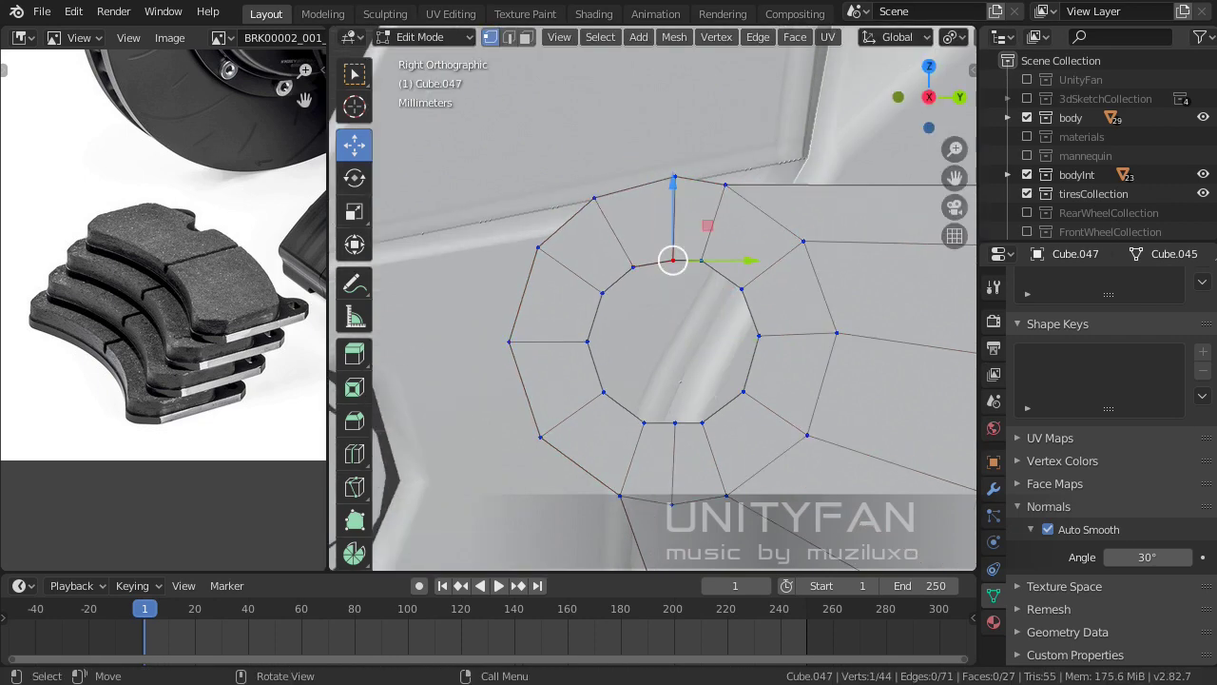
{"action": "left_click", "coordinate": [675, 261]}
{"action": "left_click", "coordinate": [716, 380]}
{"action": "key", "text": "g"}
{"action": "left_click", "coordinate": [716, 380]}
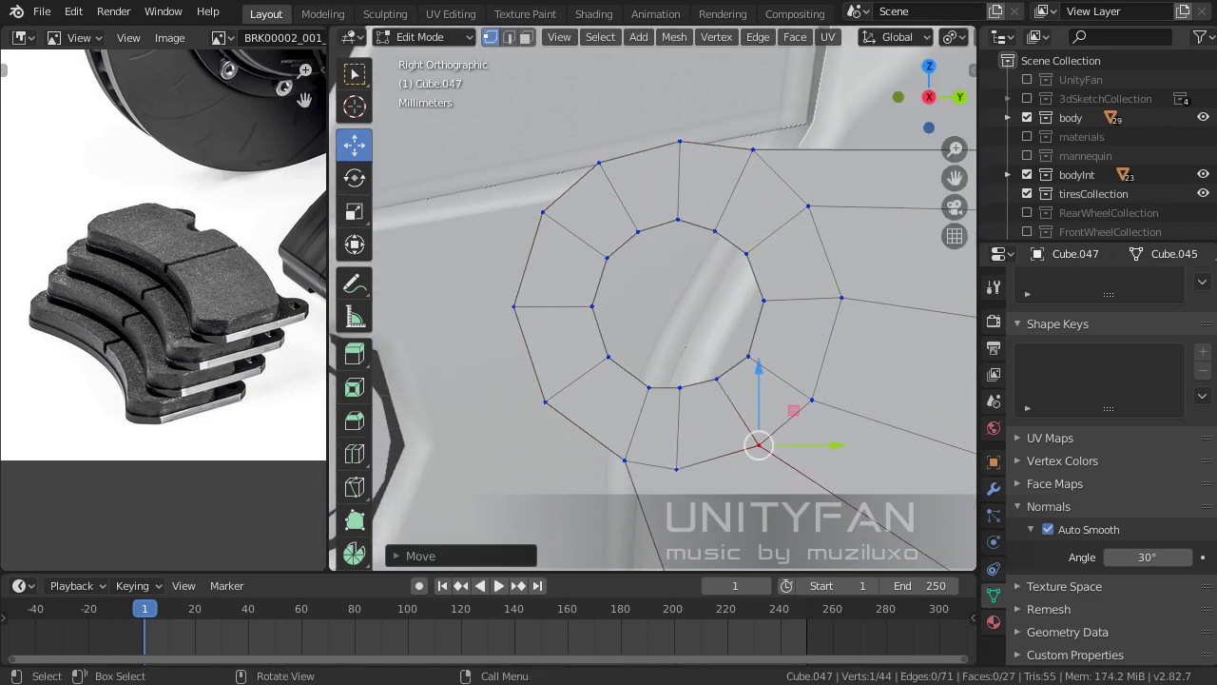
{"action": "left_click", "coordinate": [749, 356]}
{"action": "scroll", "coordinate": [679, 330], "scroll_direction": "down", "scroll_amount": 3}
{"action": "scroll", "coordinate": [679, 331], "scroll_direction": "up", "scroll_amount": 2}
{"action": "scroll", "coordinate": [679, 331], "scroll_direction": "up", "scroll_amount": 1}
{"action": "key", "text": "g"}
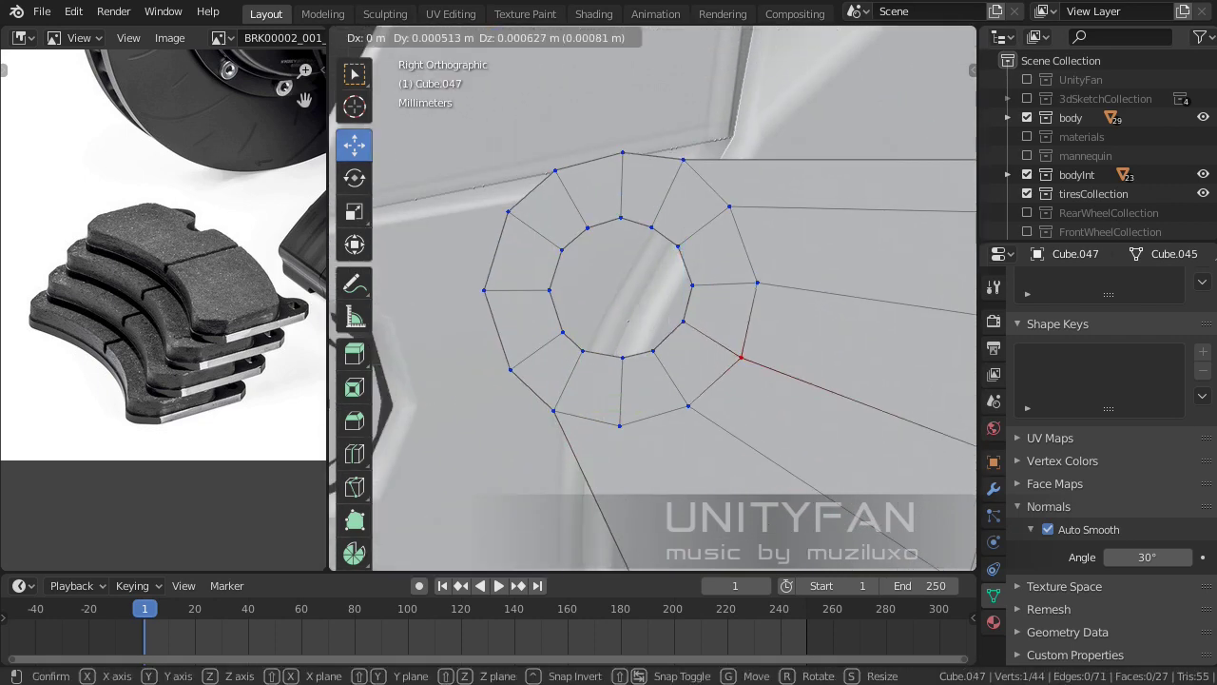
{"action": "left_click", "coordinate": [739, 353]}
Move the outer lower-left, outer upper-left and upper-right inner vertices into place
{"action": "left_click", "coordinate": [519, 400]}
{"action": "key", "text": "g"}
{"action": "left_click", "coordinate": [518, 214]}
{"action": "key", "text": "g"}
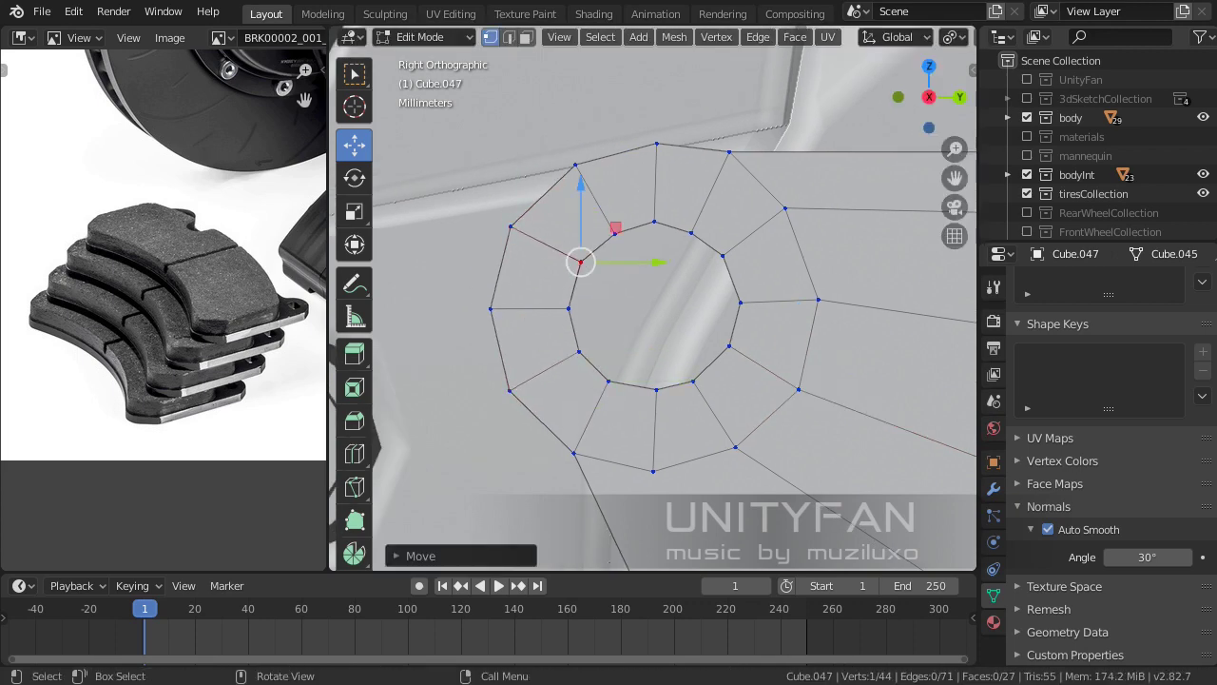
{"action": "left_click", "coordinate": [722, 255]}
{"action": "key", "text": "g"}
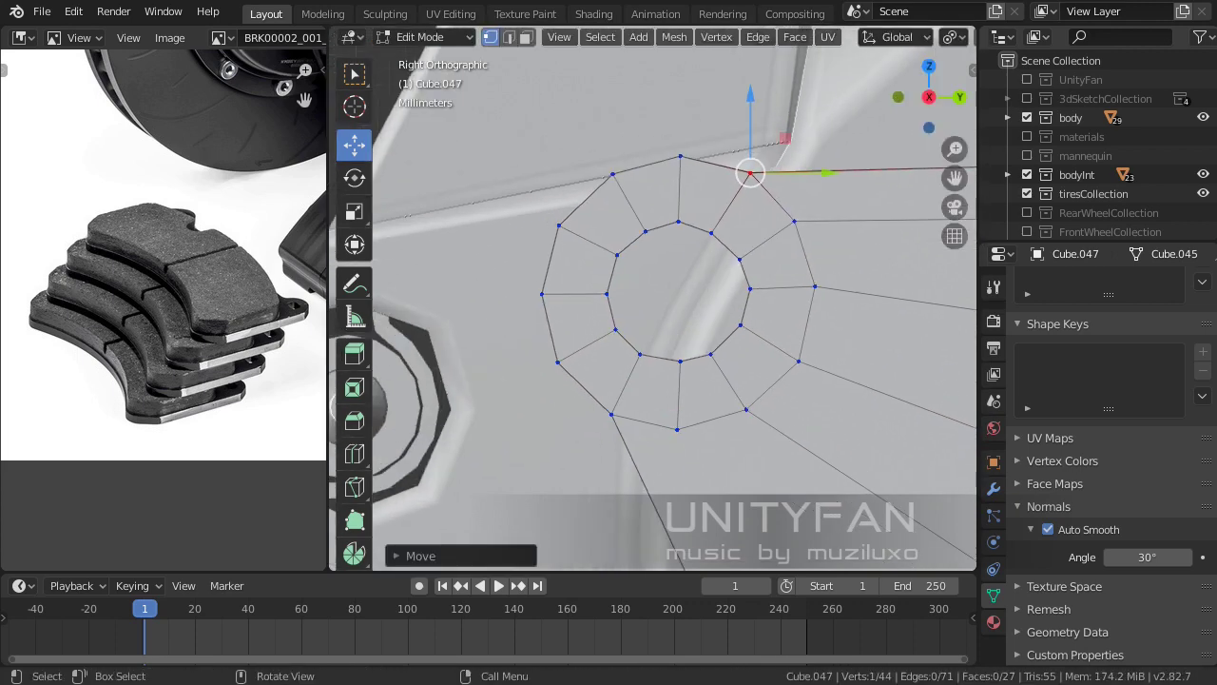
{"action": "scroll", "coordinate": [574, 362], "scroll_direction": "down", "scroll_amount": 2}
{"action": "scroll", "coordinate": [574, 362], "scroll_direction": "up", "scroll_amount": 2}
Deselect everything, switch to edge selection and round the inner hole ring
{"action": "key", "text": "alt+a"}
{"action": "key", "text": "2"}
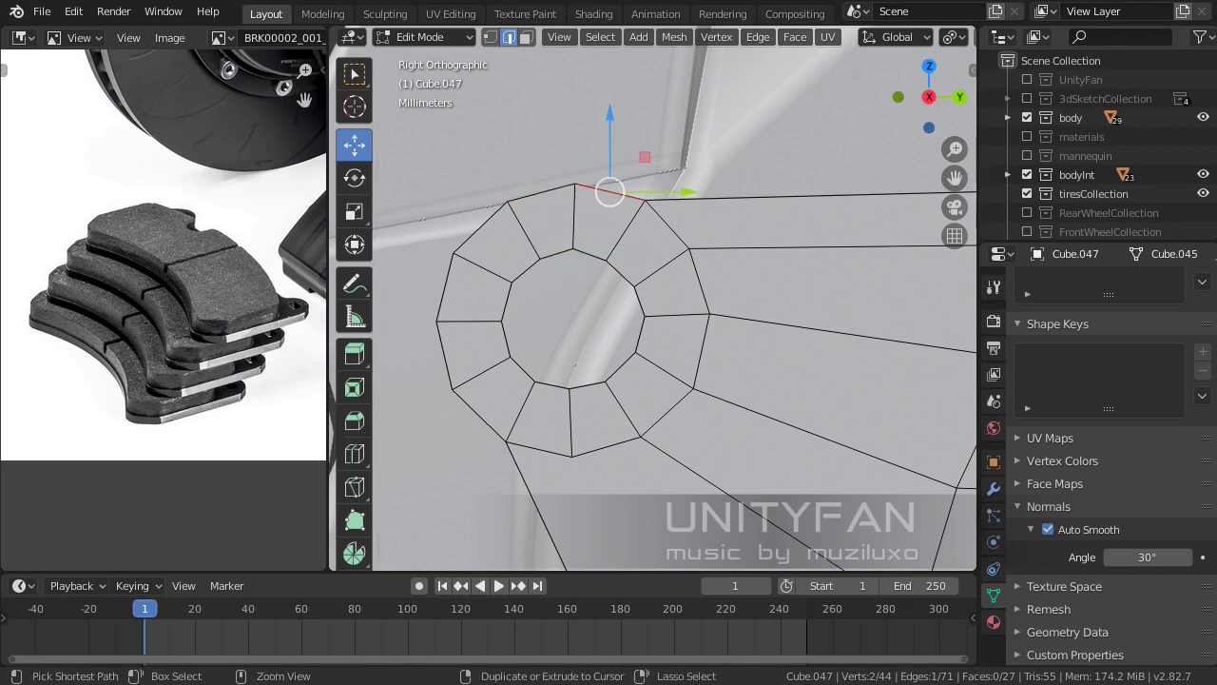
{"action": "left_click", "coordinate": [842, 496]}
{"action": "scroll", "coordinate": [841, 496], "scroll_direction": "down", "scroll_amount": 3}
{"action": "scroll", "coordinate": [841, 497], "scroll_direction": "up", "scroll_amount": 3}
Knife-cut a new edge down from the ring's bottom and slide the bottom-row vertical edge right
{"action": "left_click", "coordinate": [586, 300]}
{"action": "scroll", "coordinate": [586, 301], "scroll_direction": "down", "scroll_amount": 2}
{"action": "left_click", "coordinate": [634, 367]}
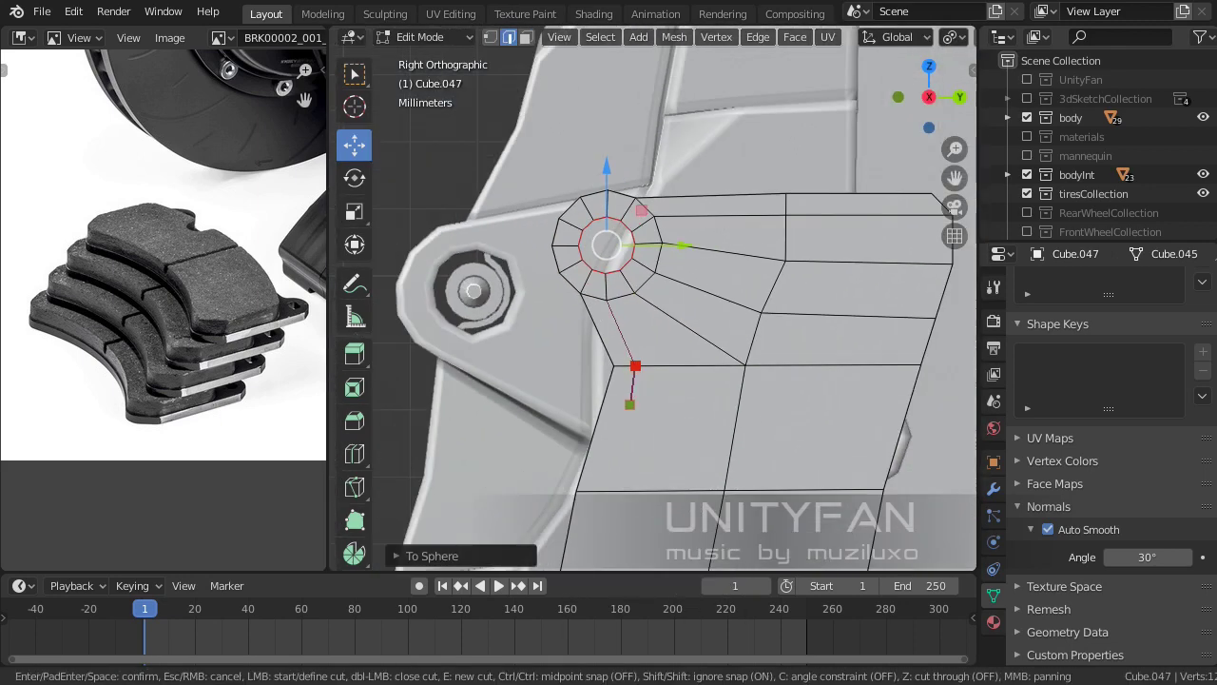
{"action": "scroll", "coordinate": [630, 443], "scroll_direction": "down", "scroll_amount": 1}
{"action": "left_click_drag", "start_coordinate": [746, 425], "coordinate": [793, 425]}
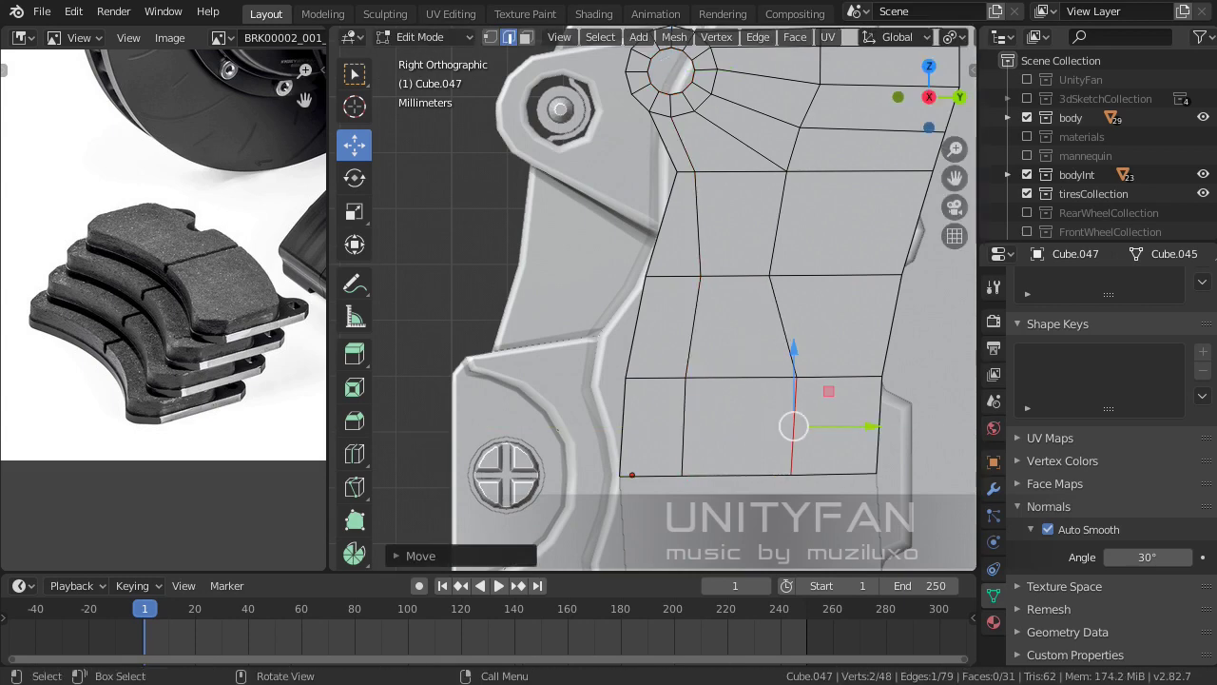
{"action": "key", "text": "Return"}
{"action": "scroll", "coordinate": [652, 300], "scroll_direction": "up", "scroll_amount": 2}
{"action": "scroll", "coordinate": [699, 262], "scroll_direction": "down", "scroll_amount": 2}
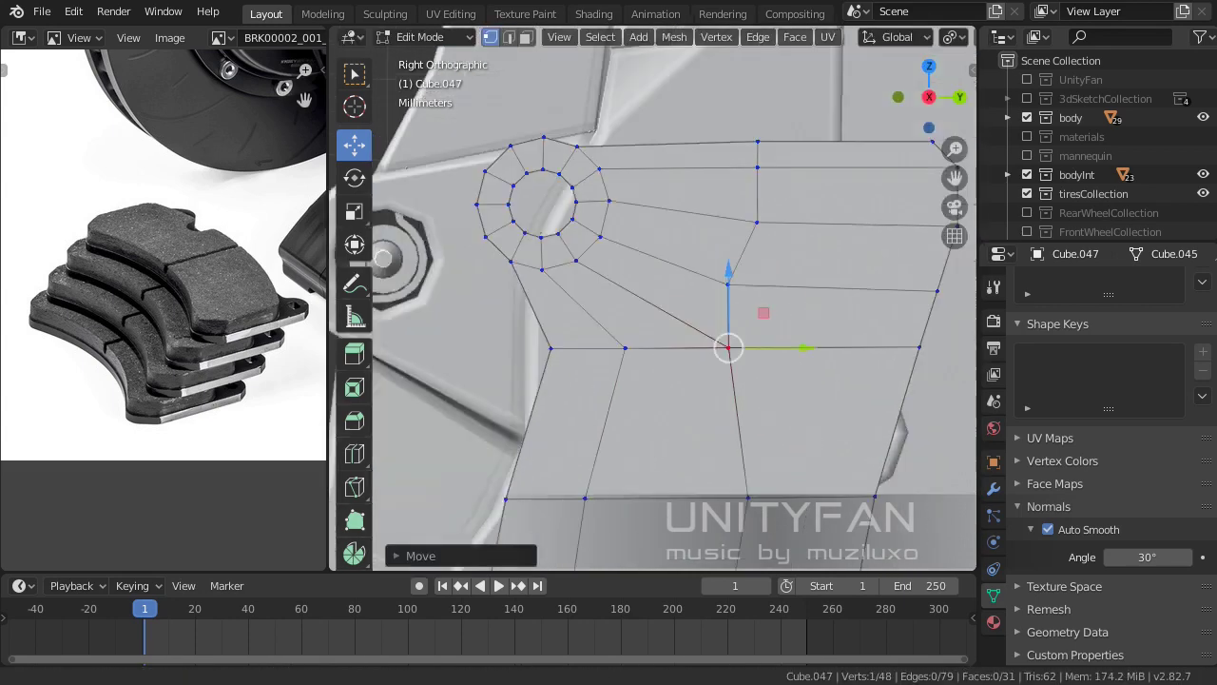
Raise the pad's top boundary edge along Z and select a corner vertex
{"action": "left_click", "coordinate": [783, 144], "text": "alt"}
{"action": "key", "text": "g"}
{"action": "key", "text": "z"}
{"action": "key", "text": "Return"}
{"action": "scroll", "coordinate": [652, 300], "scroll_direction": "down", "scroll_amount": 3}
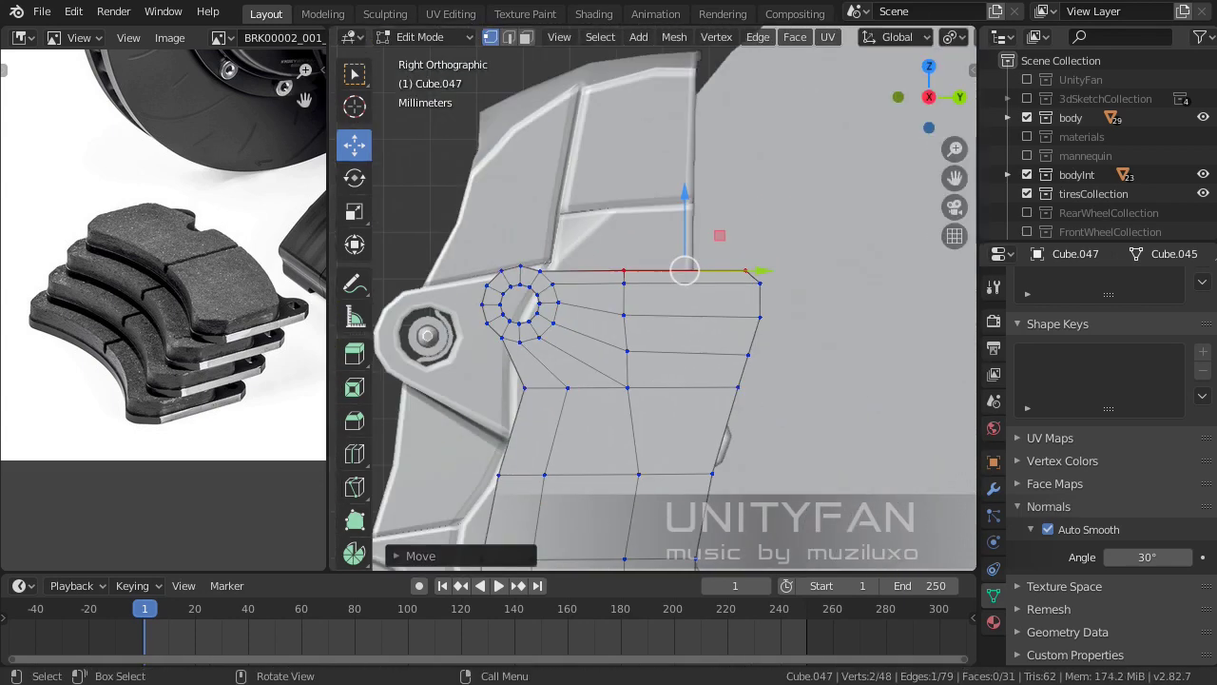
{"action": "left_click", "coordinate": [660, 346]}
Orbit around the pad's hole area and re-enter Edit Mode on the pad
{"action": "scroll", "coordinate": [652, 300], "scroll_direction": "down", "scroll_amount": 4}
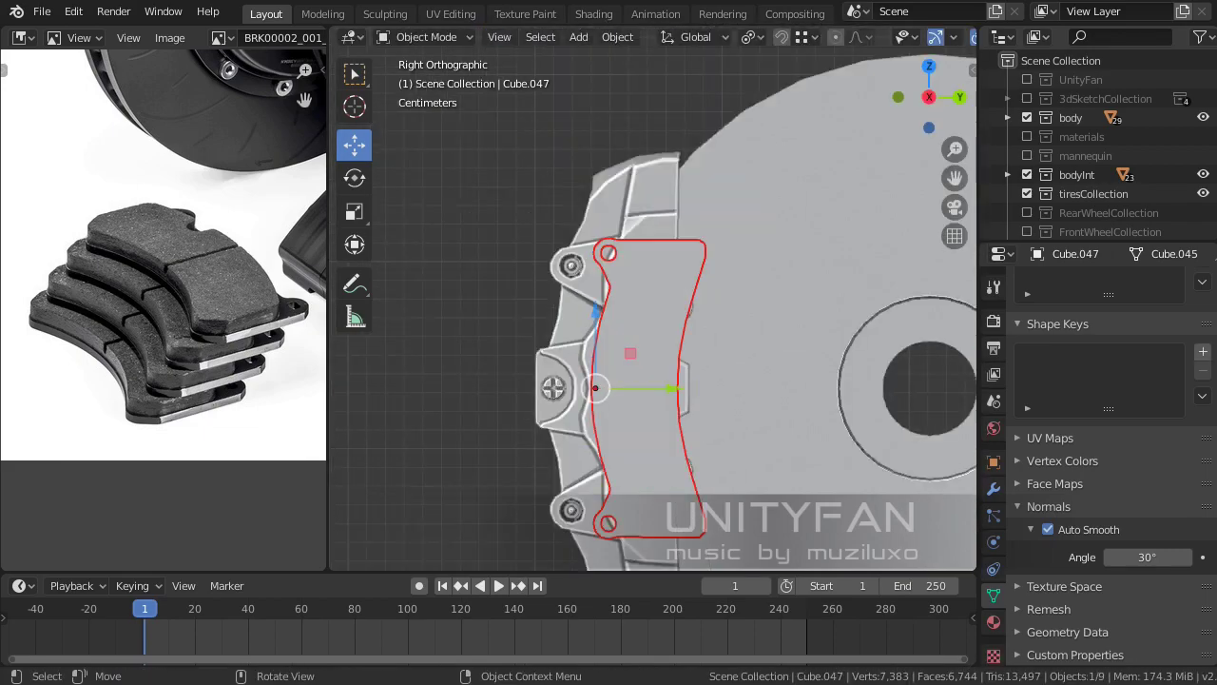
{"action": "middle_click_drag", "start_coordinate": [652, 299], "coordinate": [723, 285]}
{"action": "scroll", "coordinate": [652, 299], "scroll_direction": "up", "scroll_amount": 6}
{"action": "mouse_move", "coordinate": [653, 299]}
{"action": "middle_mouse_down"}
{"action": "mouse_move", "coordinate": [685, 313]}
{"action": "mouse_move", "coordinate": [684, 286]}
{"action": "mouse_move", "coordinate": [722, 285]}
{"action": "middle_mouse_up"}
{"action": "scroll", "coordinate": [653, 300], "scroll_direction": "up", "scroll_amount": 2}
{"action": "scroll", "coordinate": [652, 300], "scroll_direction": "down", "scroll_amount": 2}
{"action": "scroll", "coordinate": [652, 300], "scroll_direction": "up", "scroll_amount": 2}
{"action": "key", "text": "Tab"}
{"action": "key", "text": "Tab"}
Separate the chosen pad face into its own object, Cube.048
{"action": "key", "text": "3"}
{"action": "middle_click_drag", "start_coordinate": [652, 299], "coordinate": [723, 285]}
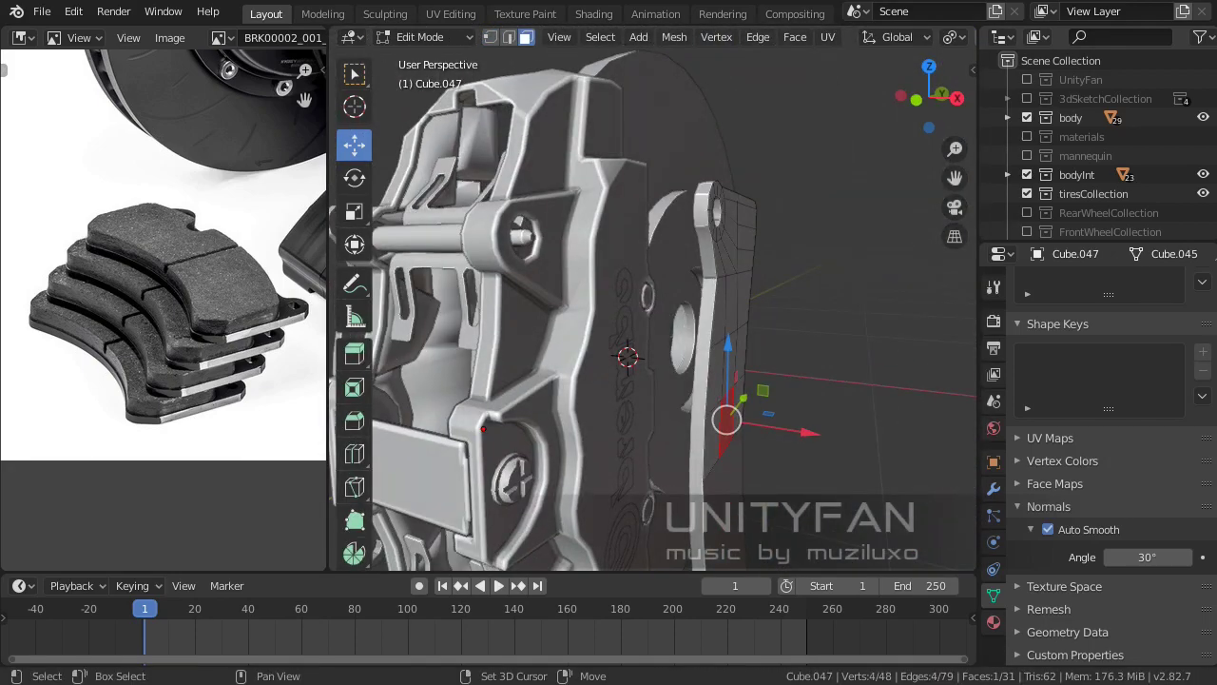
{"action": "middle_click_drag", "start_coordinate": [653, 300], "coordinate": [722, 285]}
{"action": "key", "text": "p"}
{"action": "left_click", "coordinate": [625, 462]}
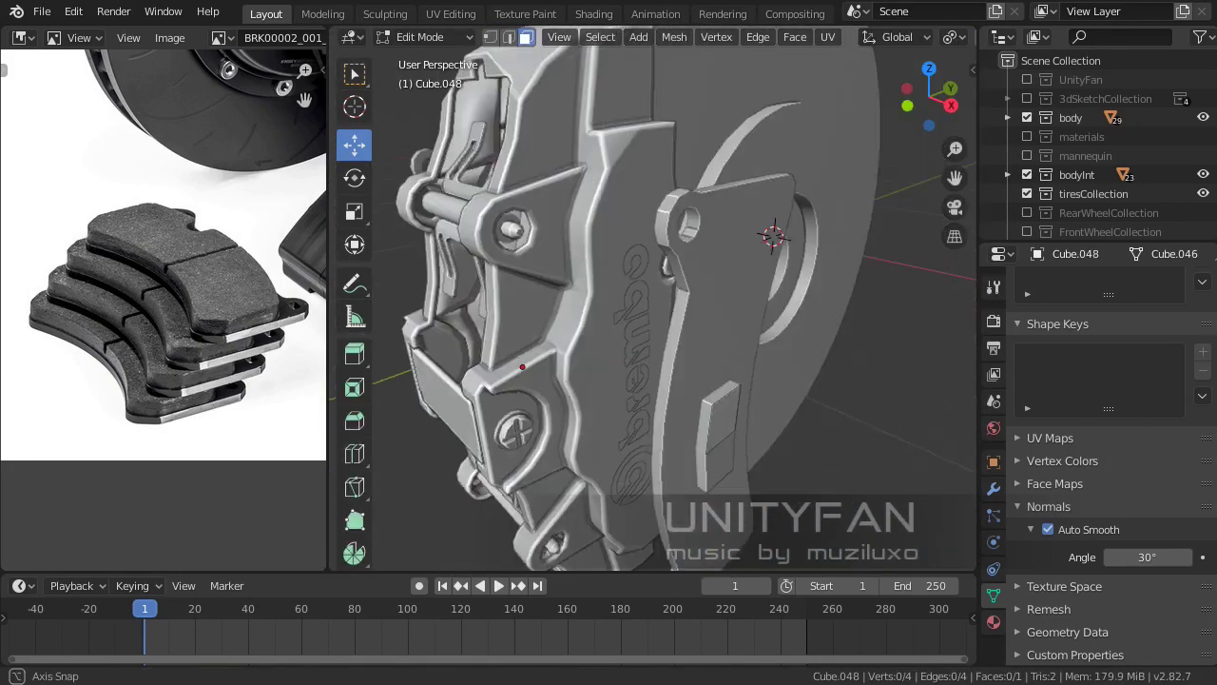
{"action": "middle_click_drag", "start_coordinate": [652, 300], "coordinate": [751, 285]}
{"action": "key", "text": "Tab"}
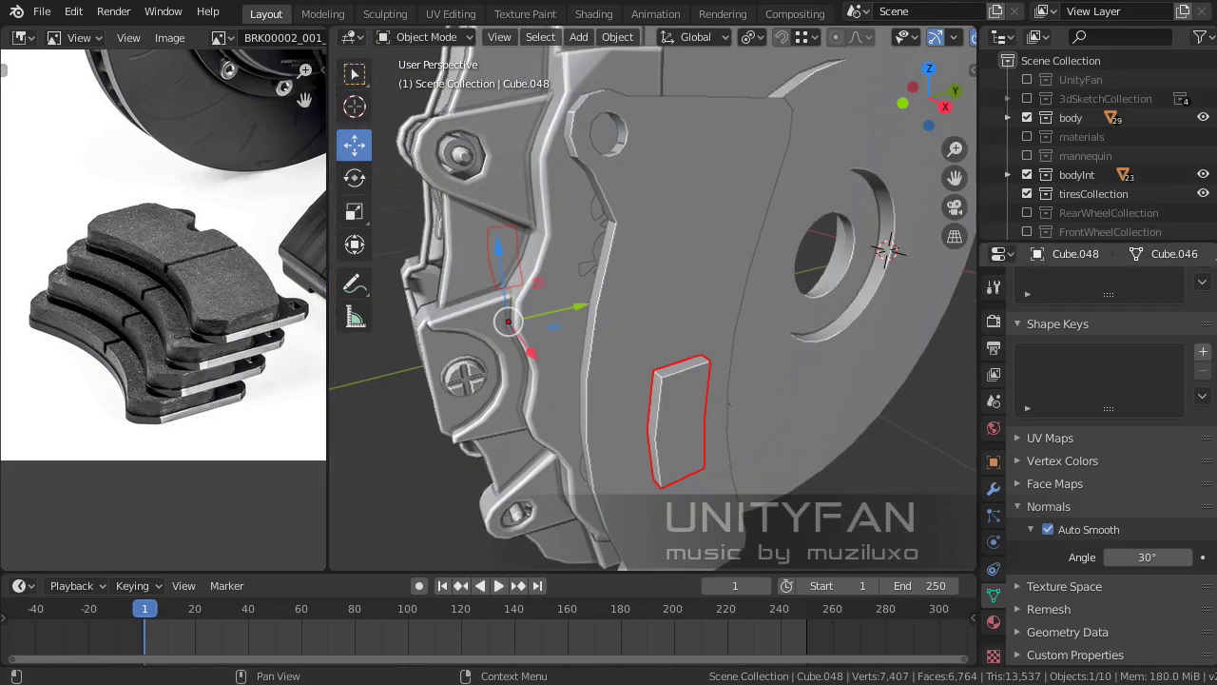
Set Cube.048's Solidify thickness to 0.008 m
{"action": "left_click", "coordinate": [994, 488]}
{"action": "key", "text": "BackSpace"}
{"action": "type", "text": "8"}
{"action": "key", "text": "Return"}
{"action": "key", "text": "KP_Decimal"}
{"action": "key", "text": "Tab"}
Extrude the selected edge of the new pad piece upward
{"action": "key", "text": "KP_3"}
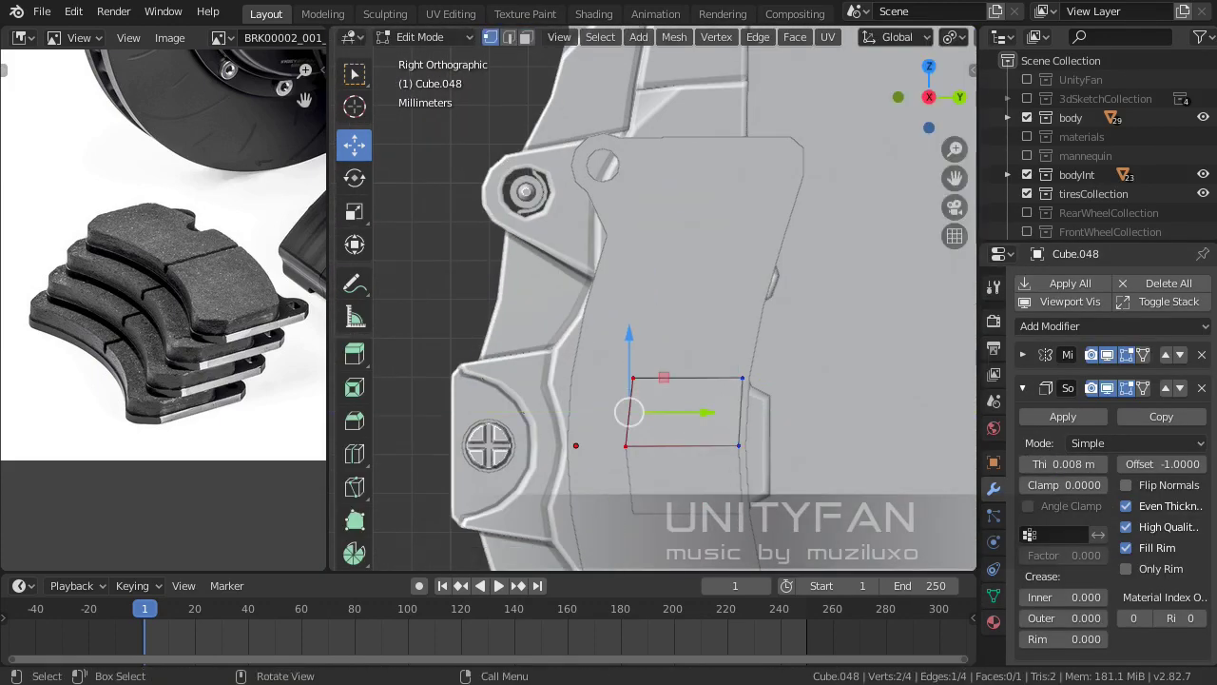
{"action": "scroll", "coordinate": [656, 408], "scroll_direction": "up", "scroll_amount": 2}
{"action": "scroll", "coordinate": [656, 409], "scroll_direction": "up", "scroll_amount": 1}
{"action": "key", "text": "e"}
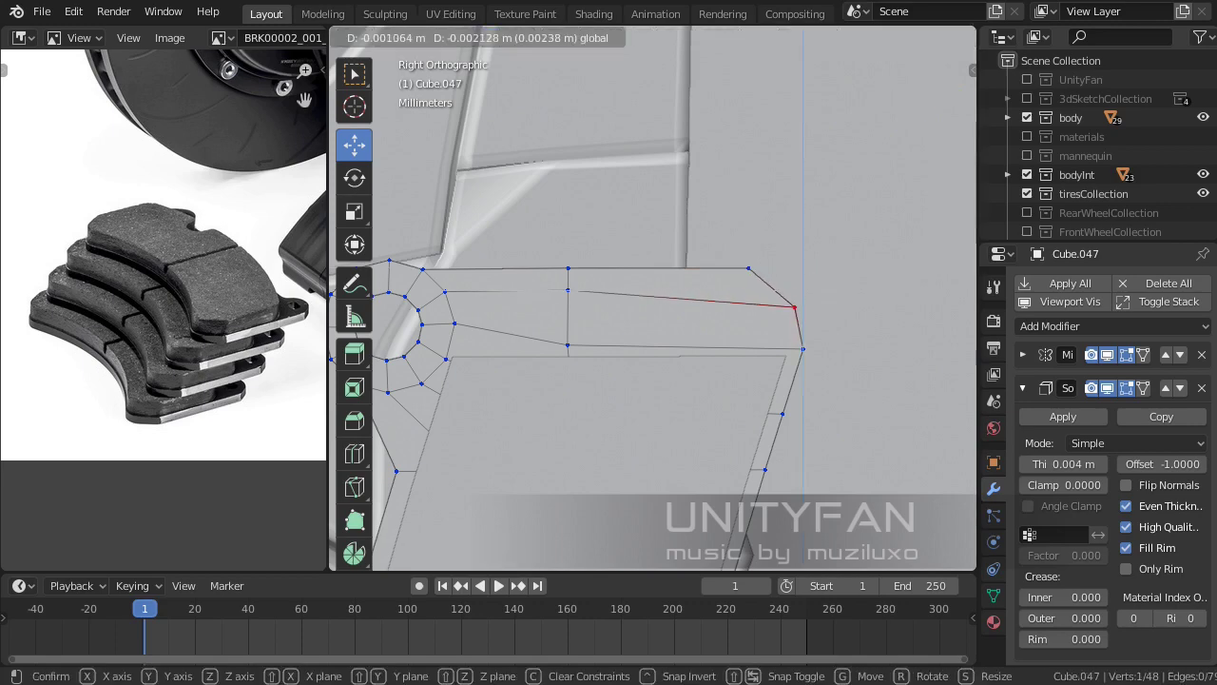
Reposition a pad vertex and select the top edge row of the pad
{"action": "key", "text": "Return"}
{"action": "key", "text": "g"}
{"action": "key", "text": "Return"}
{"action": "scroll", "coordinate": [616, 325], "scroll_direction": "up", "scroll_amount": 1}
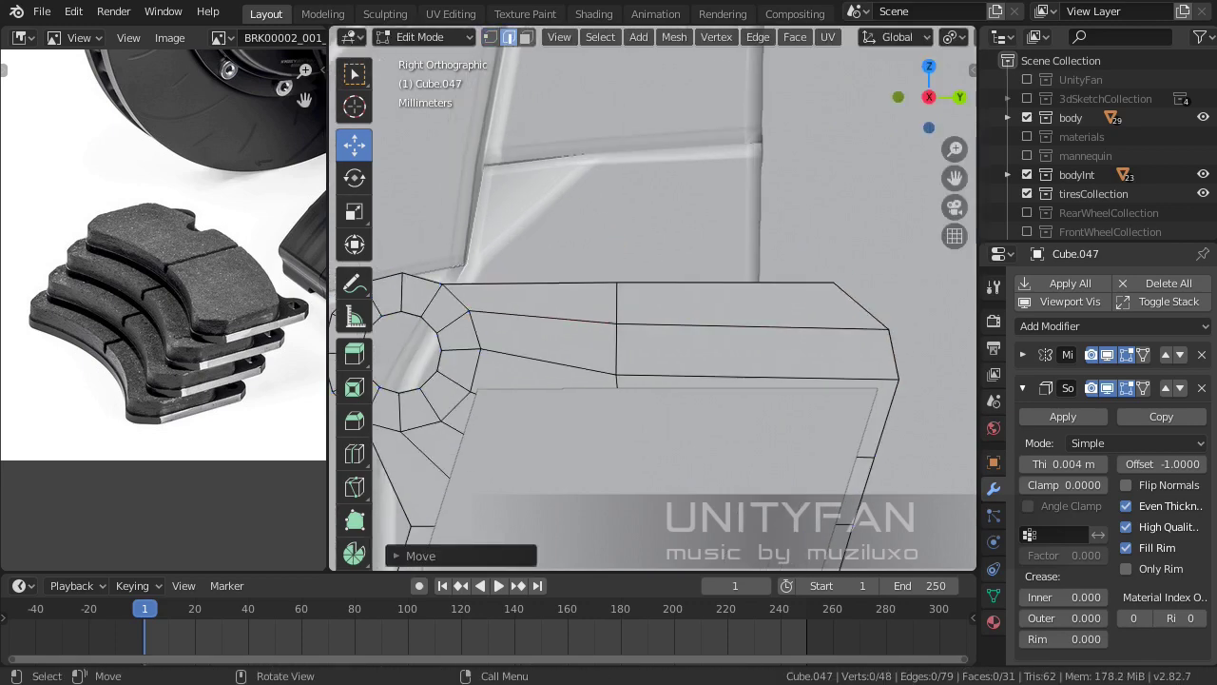
{"action": "left_click", "coordinate": [590, 283], "text": "alt"}
{"action": "key", "text": "Escape"}
{"action": "scroll", "coordinate": [388, 304], "scroll_direction": "up", "scroll_amount": 2}
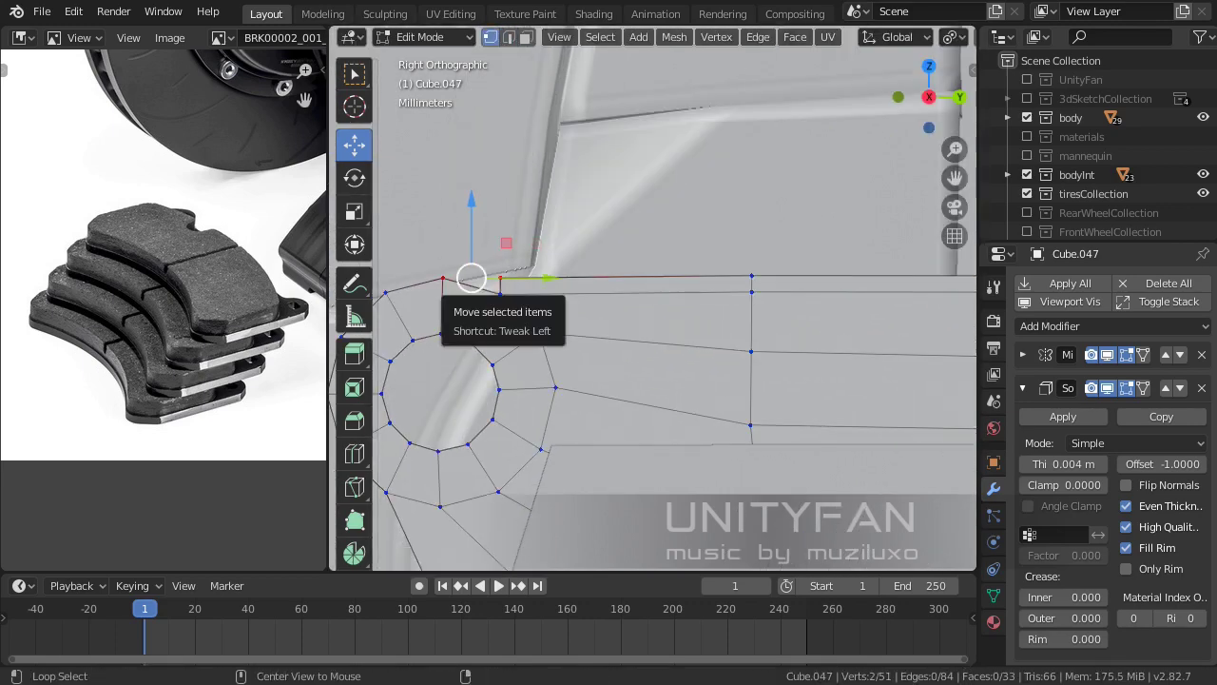
Merge two top-edge vertices into one and move it to angle the corner toward the caliper mount
{"action": "key", "text": "m"}
{"action": "left_click", "coordinate": [443, 275]}
{"action": "middle_click_drag", "start_coordinate": [443, 275], "coordinate": [823, 212], "text": "shift"}
{"action": "key", "text": "g"}
{"action": "left_click", "coordinate": [778, 212]}
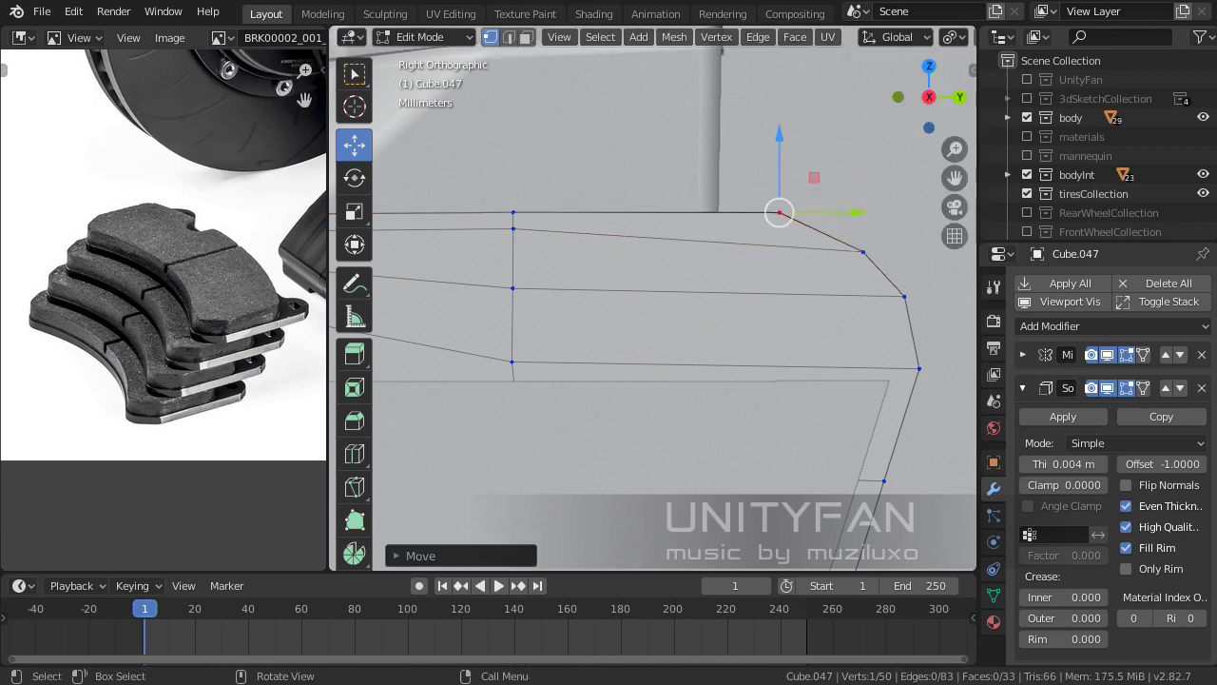
{"action": "left_click", "coordinate": [512, 287]}
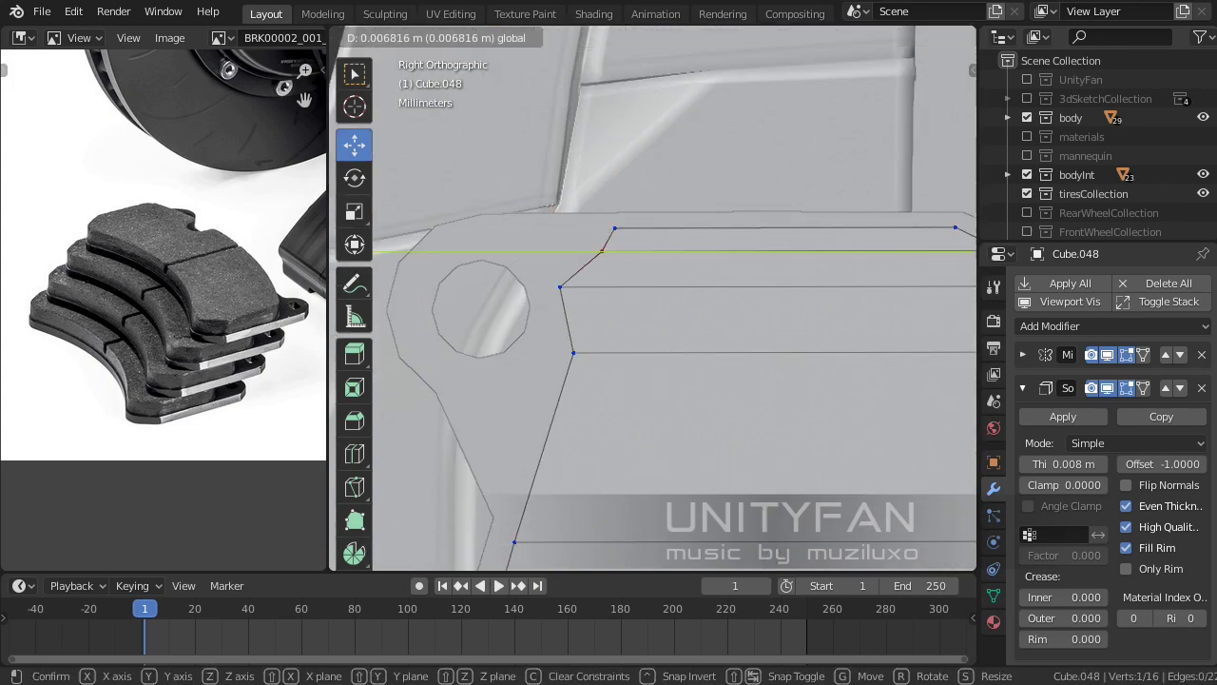
{"action": "scroll", "coordinate": [652, 297], "scroll_direction": "down", "scroll_amount": 5}
Return to Object Mode, view the caliper from the side, and switch to wireframe shading
{"action": "key", "text": "Tab"}
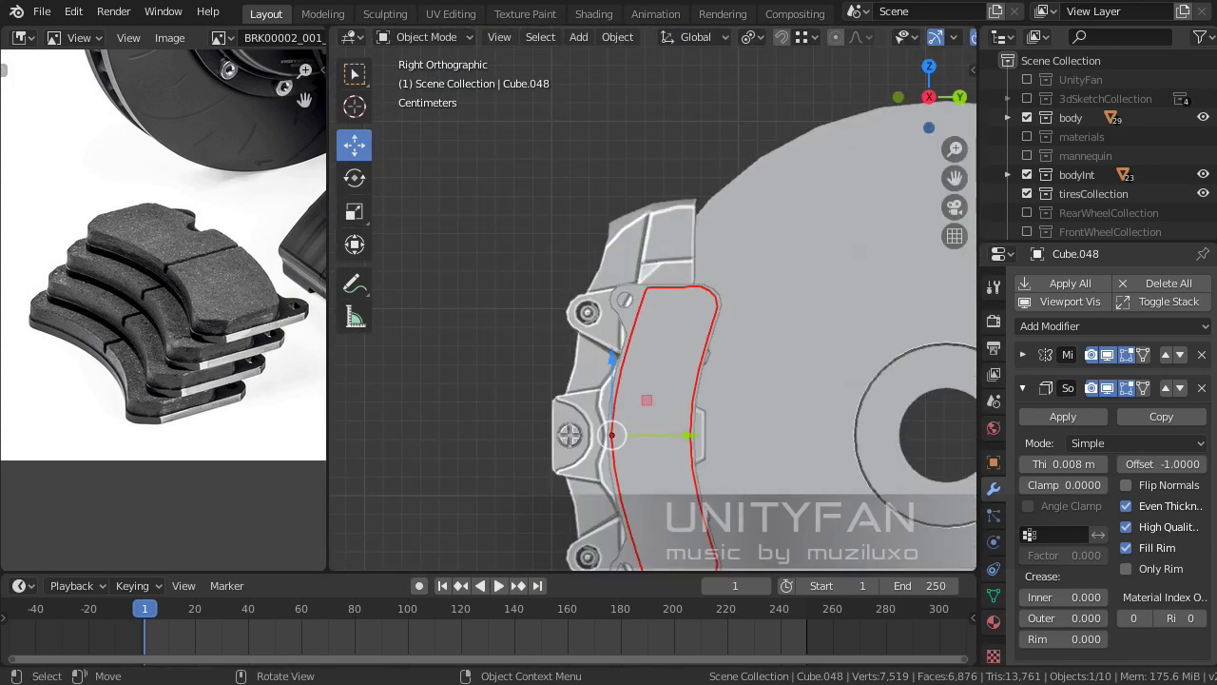
{"action": "scroll", "coordinate": [652, 297], "scroll_direction": "up", "scroll_amount": 2}
{"action": "mouse_move", "coordinate": [653, 297]}
{"action": "middle_mouse_down"}
{"action": "mouse_move", "coordinate": [590, 314]}
{"action": "mouse_move", "coordinate": [968, 161]}
{"action": "middle_mouse_up"}
{"action": "key", "text": "KP_3"}
{"action": "key", "text": "z"}
{"action": "left_click", "coordinate": [500, 342]}
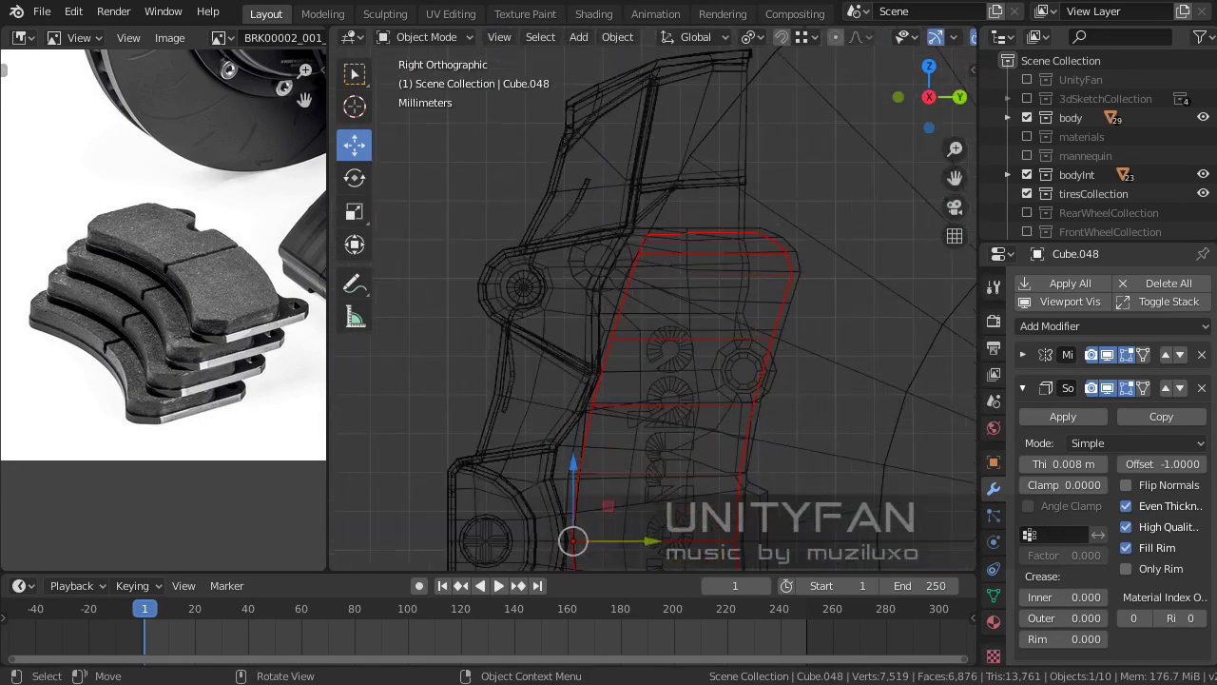
{"action": "scroll", "coordinate": [500, 342], "scroll_direction": "up", "scroll_amount": 3}
{"action": "scroll", "coordinate": [652, 304], "scroll_direction": "down", "scroll_amount": 3}
{"action": "left_click", "coordinate": [807, 370]}
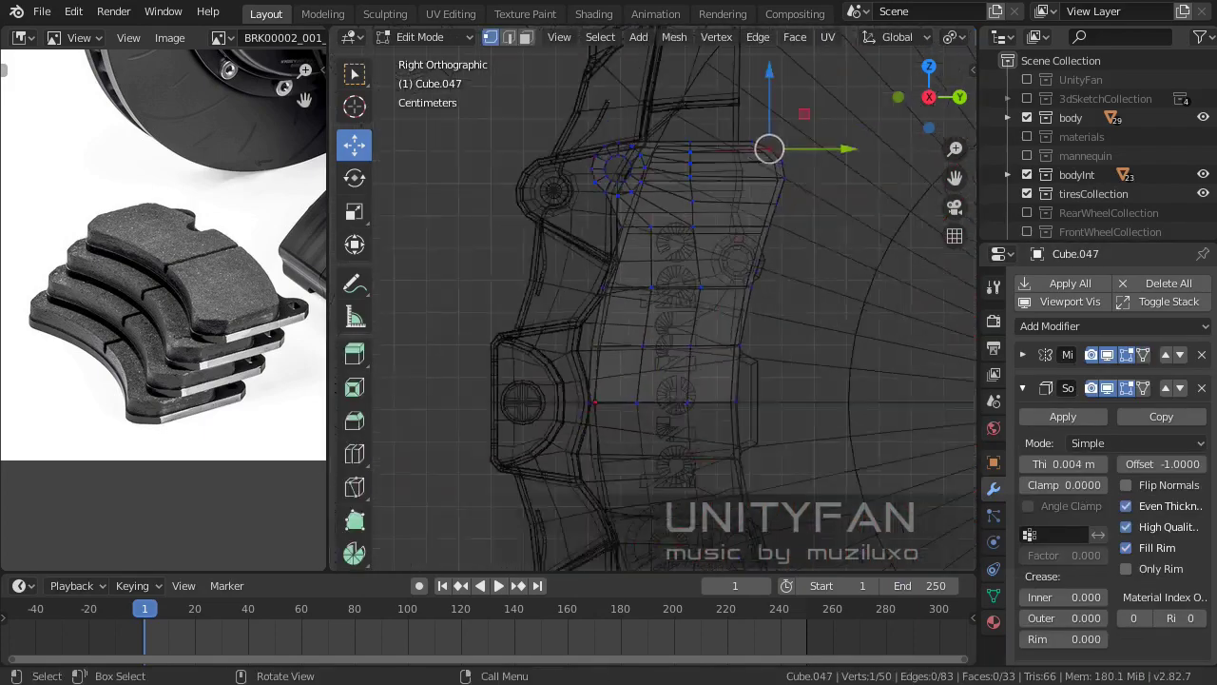
Nudge a Cube.047 pad plate vertex in Edit Mode so the edge follows the caliper outline
{"action": "key", "text": "Tab"}
{"action": "scroll", "coordinate": [647, 314], "scroll_direction": "up", "scroll_amount": 3}
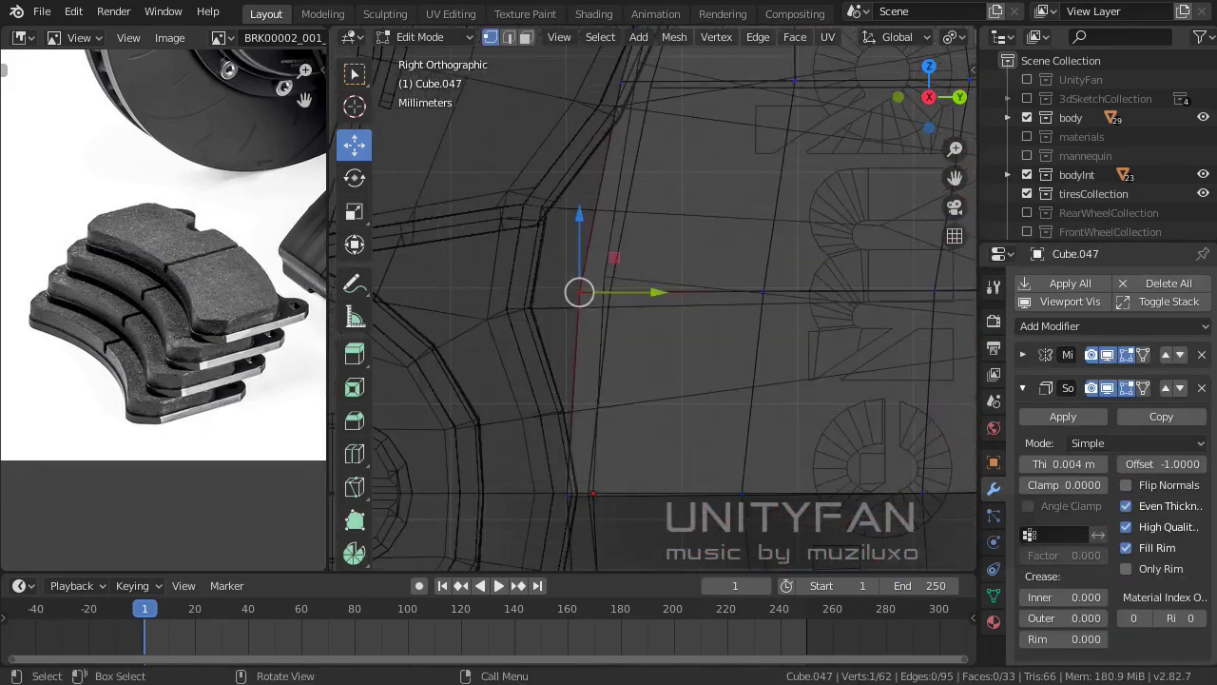
{"action": "scroll", "coordinate": [656, 304], "scroll_direction": "up", "scroll_amount": 1}
{"action": "key", "text": "Return"}
{"action": "scroll", "coordinate": [656, 304], "scroll_direction": "down", "scroll_amount": 2}
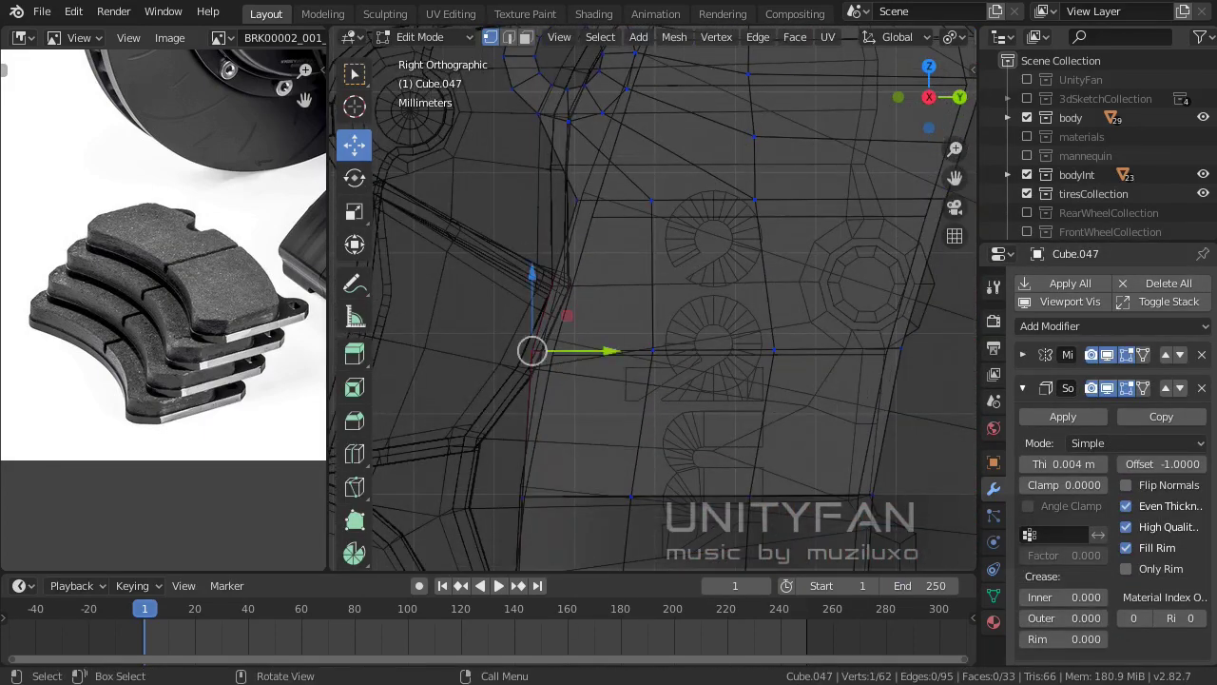
{"action": "scroll", "coordinate": [656, 305], "scroll_direction": "down", "scroll_amount": 2}
{"action": "scroll", "coordinate": [656, 305], "scroll_direction": "down", "scroll_amount": 3}
{"action": "key", "text": "Tab"}
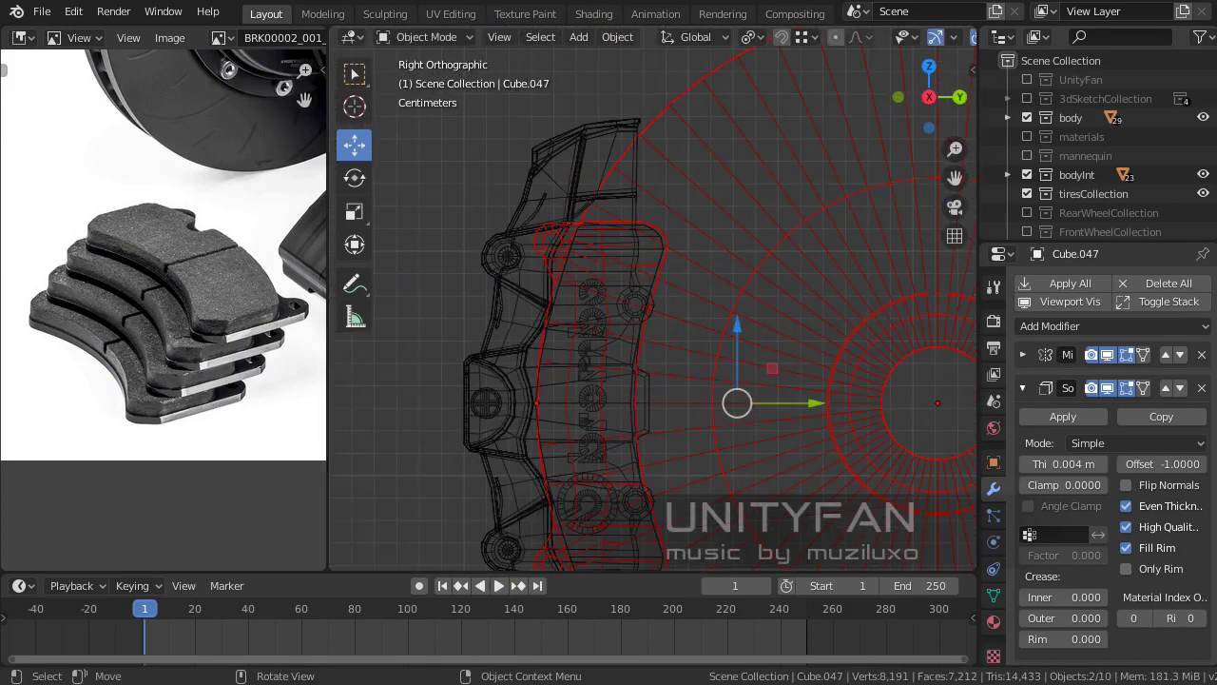
Orbit around the caliper and select the Cube.047 pad plate and the brake disc
{"action": "middle_click_drag", "start_coordinate": [656, 304], "coordinate": [609, 343]}
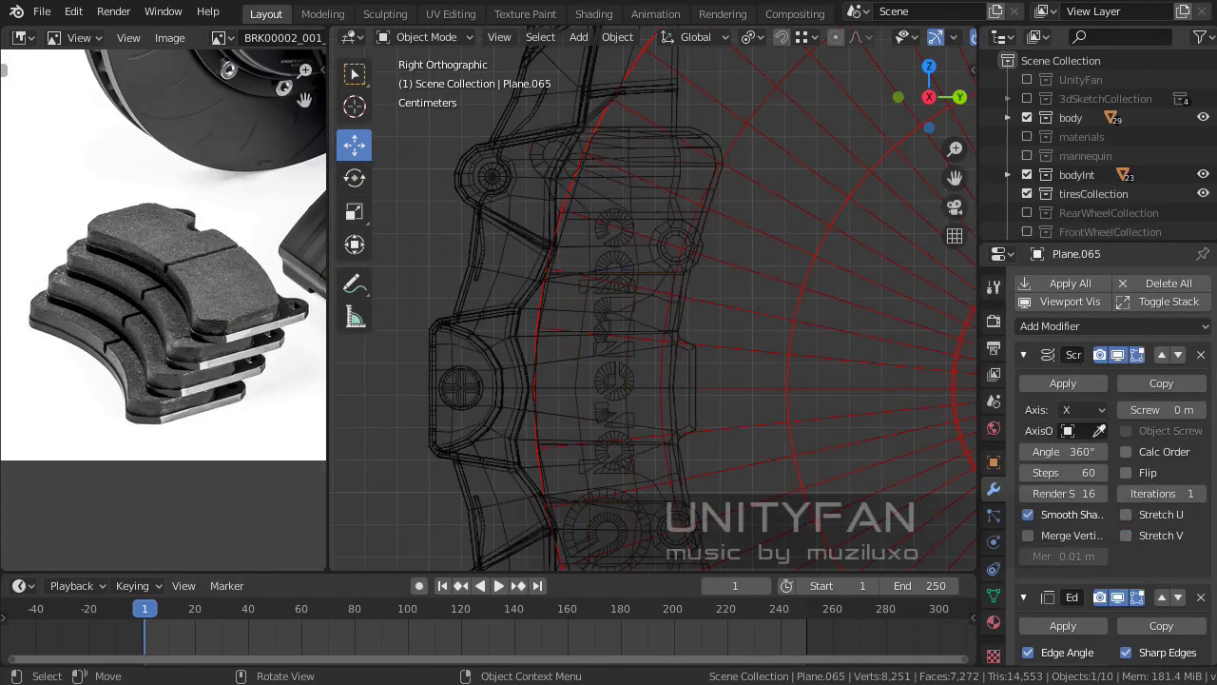
{"action": "left_click", "coordinate": [571, 134], "text": "shift"}
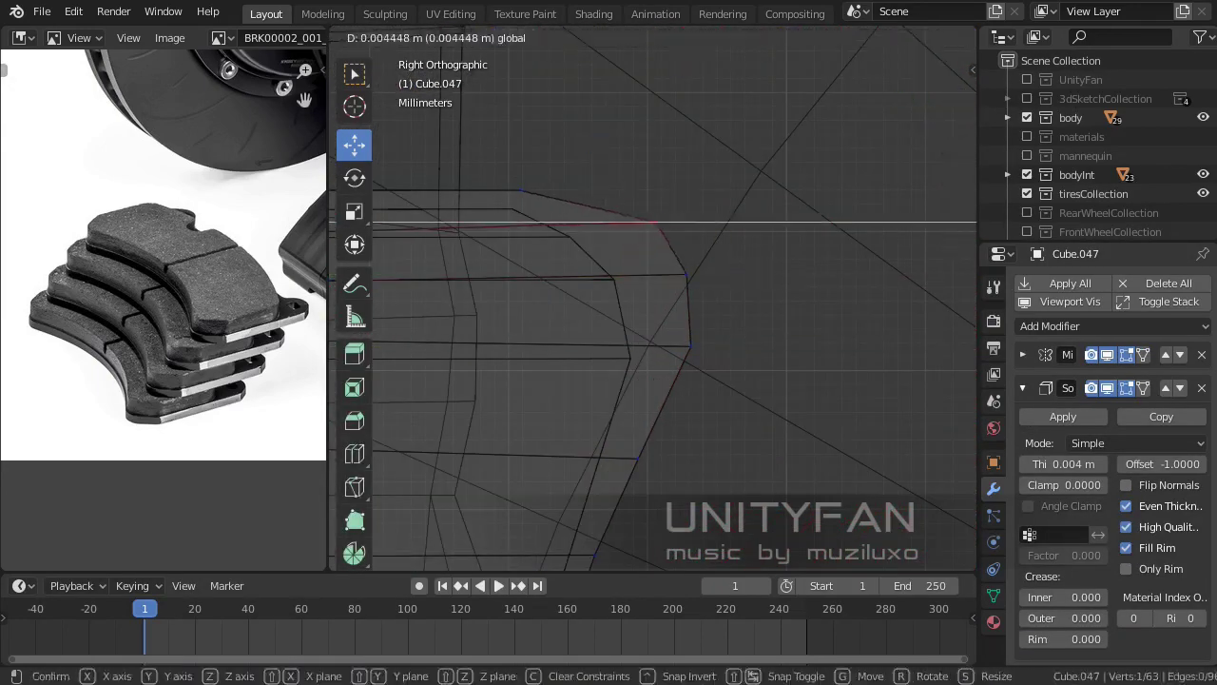
{"action": "left_click", "coordinate": [480, 219]}
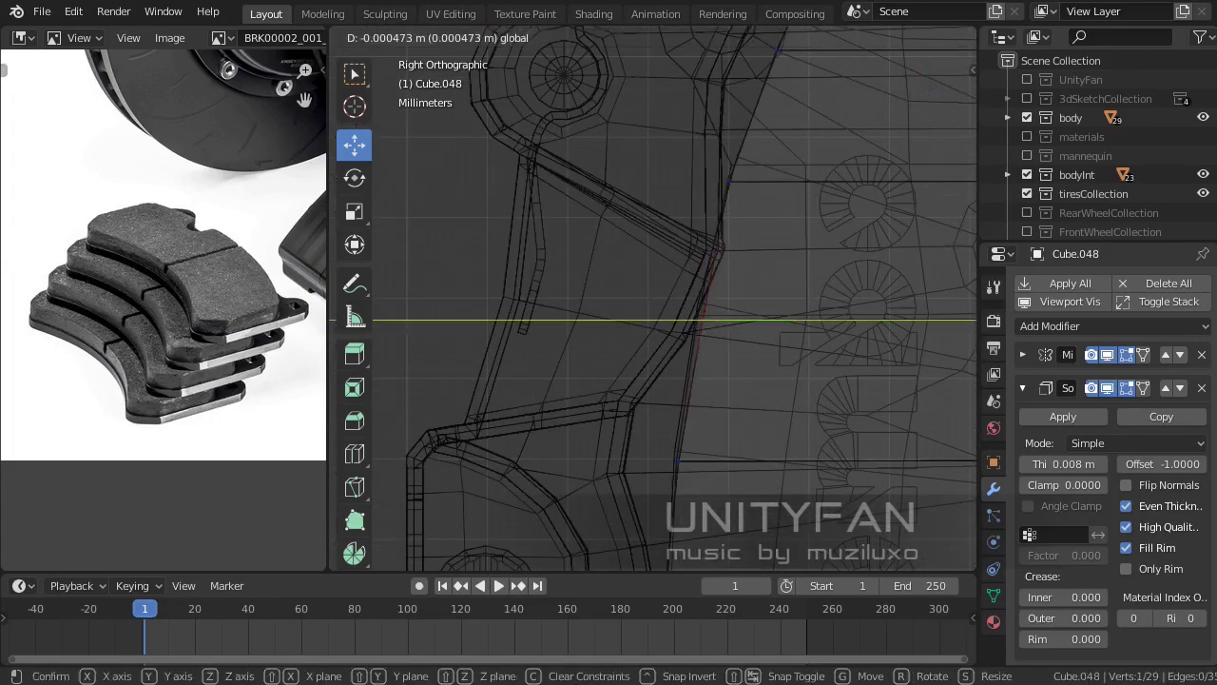
Finish the constrained sideways vertex moves on the pad and switch back to solid shading
{"action": "key", "text": "Return"}
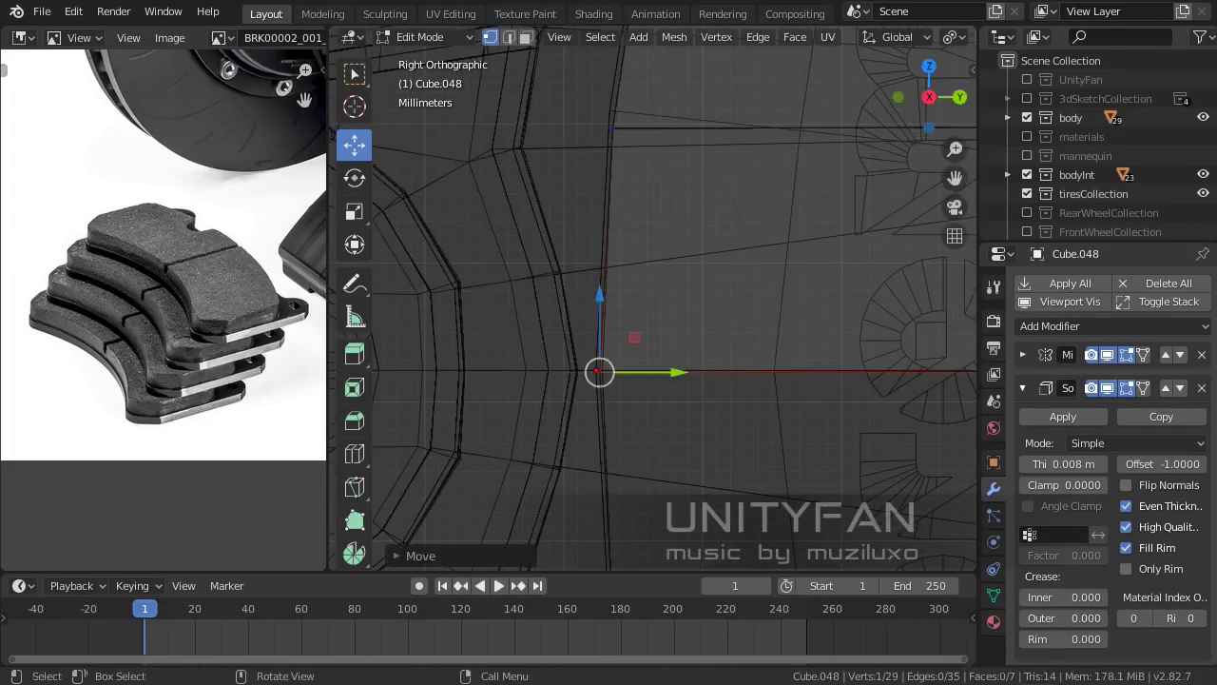
{"action": "scroll", "coordinate": [654, 313], "scroll_direction": "down", "scroll_amount": 2}
{"action": "middle_click_drag", "start_coordinate": [475, 381], "coordinate": [634, 384], "text": "shift"}
{"action": "key", "text": "Return"}
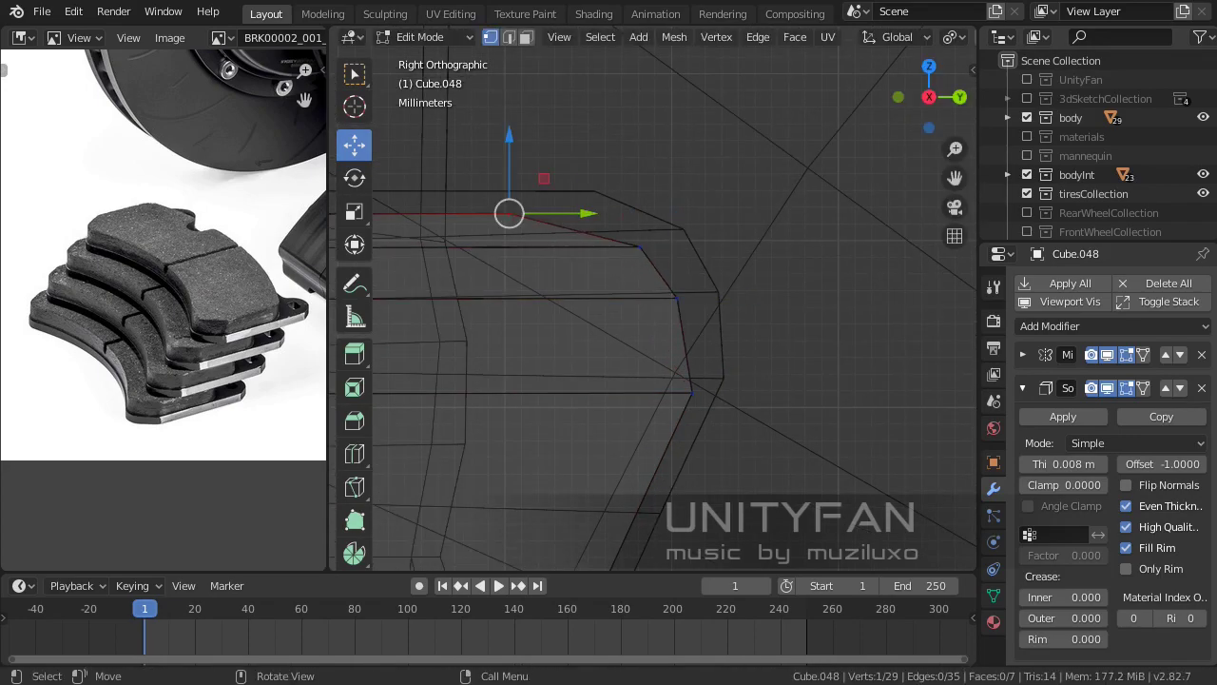
{"action": "key", "text": "Tab"}
{"action": "middle_click_drag", "start_coordinate": [647, 314], "coordinate": [551, 295]}
{"action": "key", "text": "shift+z"}
{"action": "middle_click_drag", "start_coordinate": [818, 285], "coordinate": [859, 272]}
Adjust the Cube.048 top-edge vertices in a side view, then return to Object Mode
{"action": "key", "text": "Tab"}
{"action": "key", "text": "KP_3"}
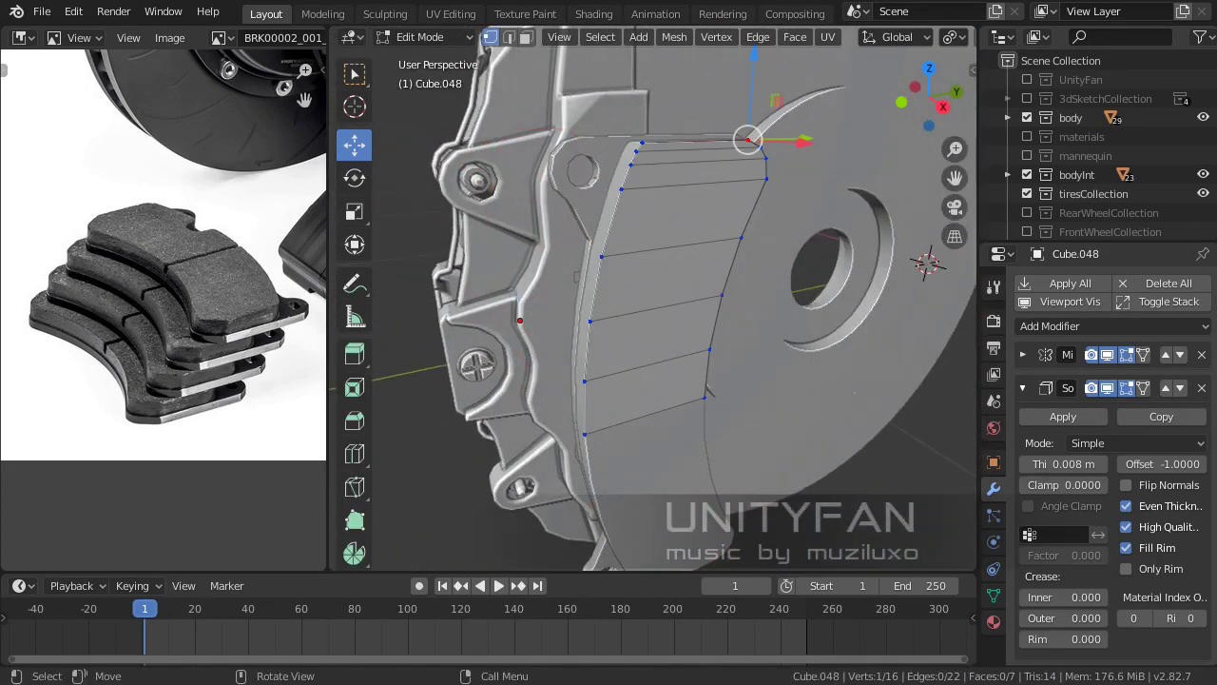
{"action": "middle_click_drag", "start_coordinate": [666, 381], "coordinate": [655, 352], "text": "shift"}
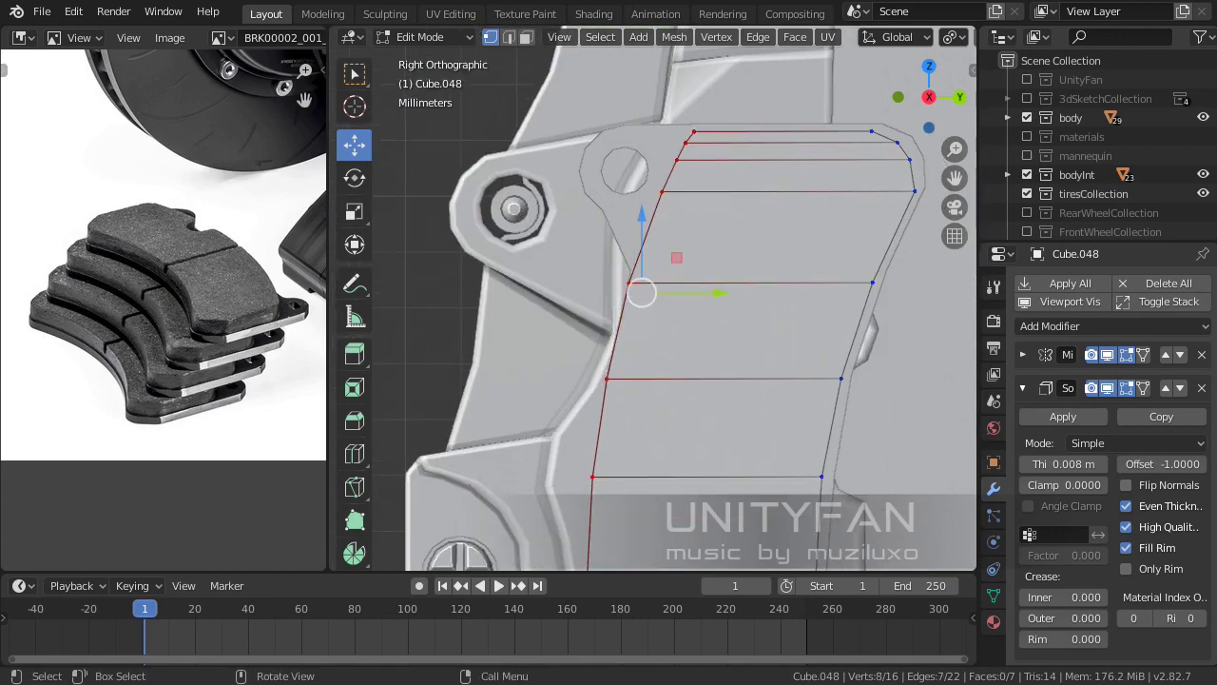
{"action": "key", "text": "Escape"}
{"action": "scroll", "coordinate": [656, 297], "scroll_direction": "down", "scroll_amount": 4}
{"action": "left_click", "coordinate": [727, 448]}
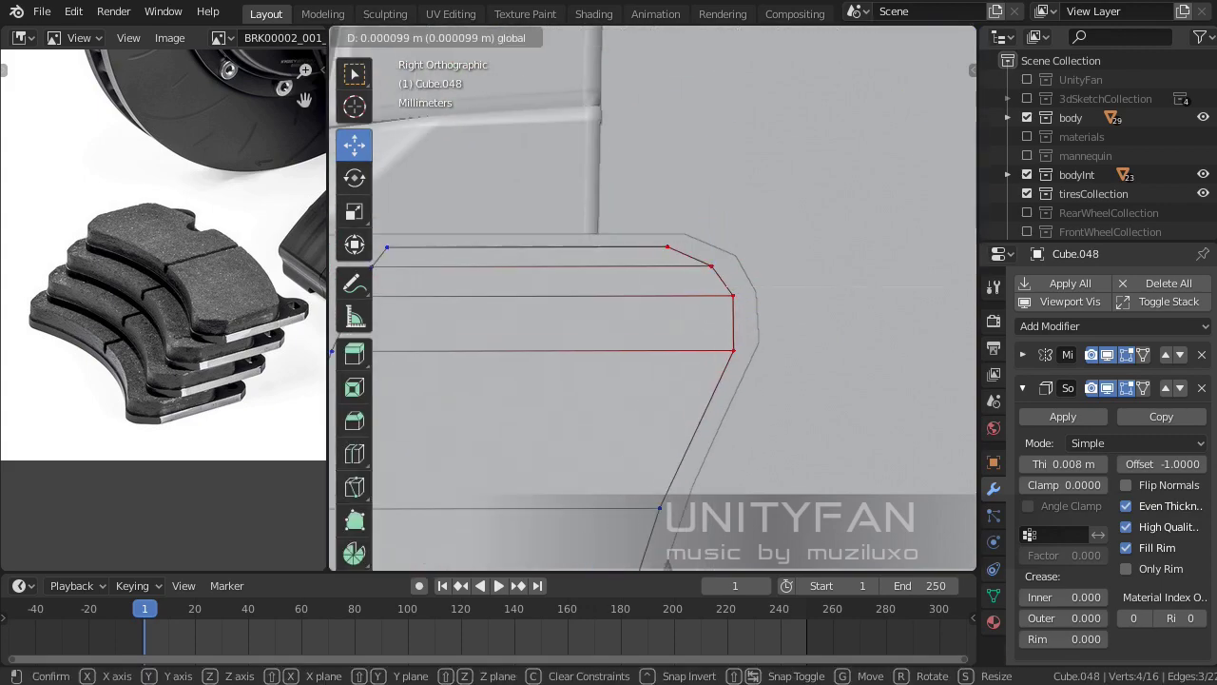
{"action": "scroll", "coordinate": [656, 314], "scroll_direction": "down", "scroll_amount": 2}
{"action": "key", "text": "Tab"}
{"action": "scroll", "coordinate": [656, 314], "scroll_direction": "down", "scroll_amount": 4}
{"action": "mouse_move", "coordinate": [657, 314]}
{"action": "middle_mouse_down"}
{"action": "mouse_move", "coordinate": [570, 323]}
{"action": "mouse_move", "coordinate": [723, 314]}
{"action": "mouse_move", "coordinate": [576, 181]}
{"action": "mouse_move", "coordinate": [549, 300]}
{"action": "mouse_move", "coordinate": [570, 285]}
{"action": "middle_mouse_up"}
Shift the pad backing plate sideways along the X axis
{"action": "key", "text": "g"}
{"action": "key", "text": "x"}
{"action": "left_click", "coordinate": [576, 180]}
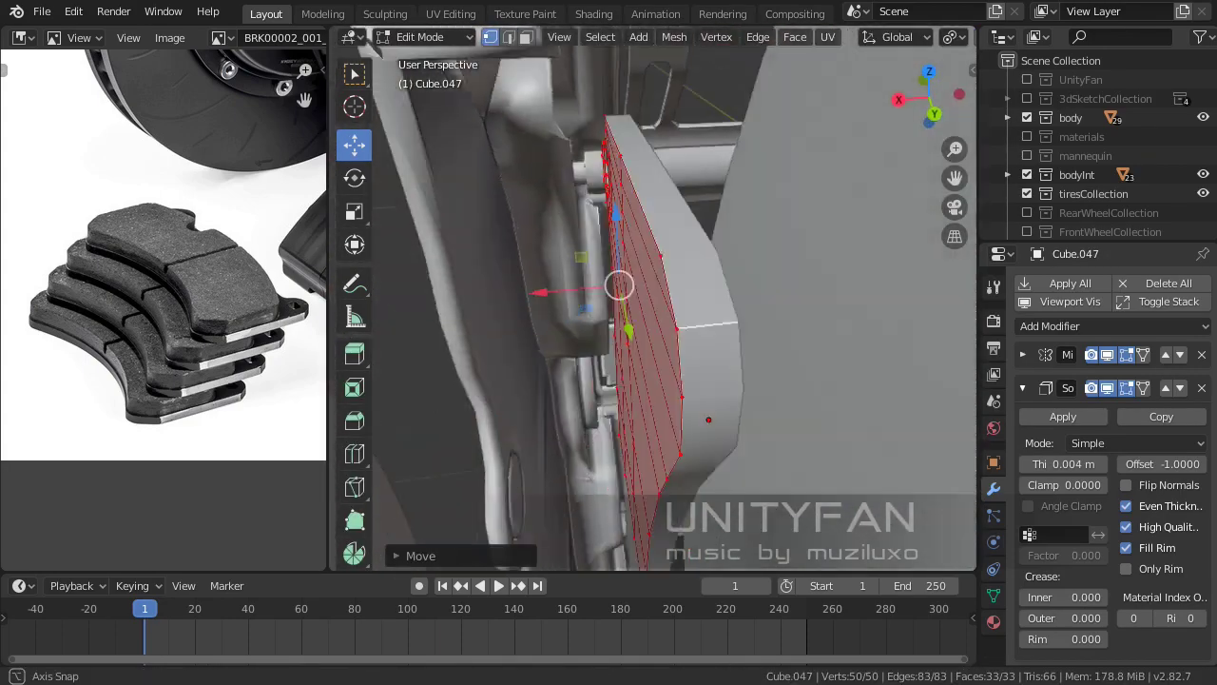
{"action": "scroll", "coordinate": [571, 285], "scroll_direction": "up", "scroll_amount": 5}
{"action": "scroll", "coordinate": [652, 296], "scroll_direction": "down", "scroll_amount": 2}
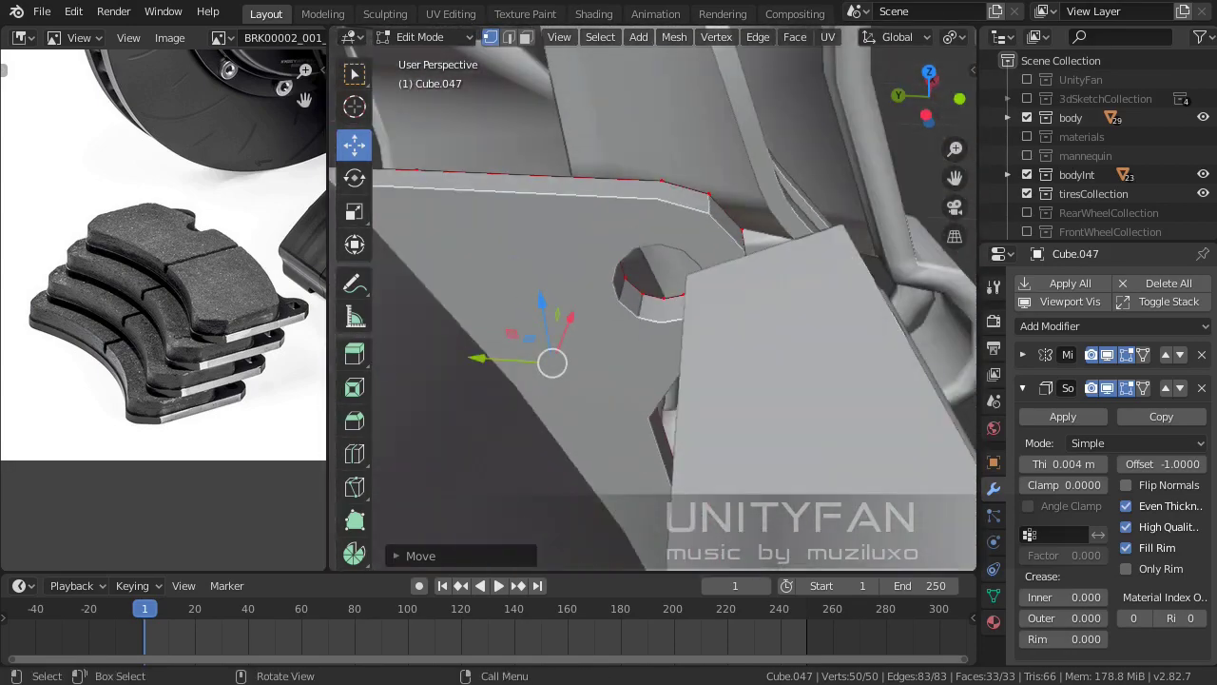
{"action": "scroll", "coordinate": [653, 297], "scroll_direction": "down", "scroll_amount": 2}
In a side view, move the selected ring vertices up and right in vertex mode
{"action": "key", "text": "KP_3"}
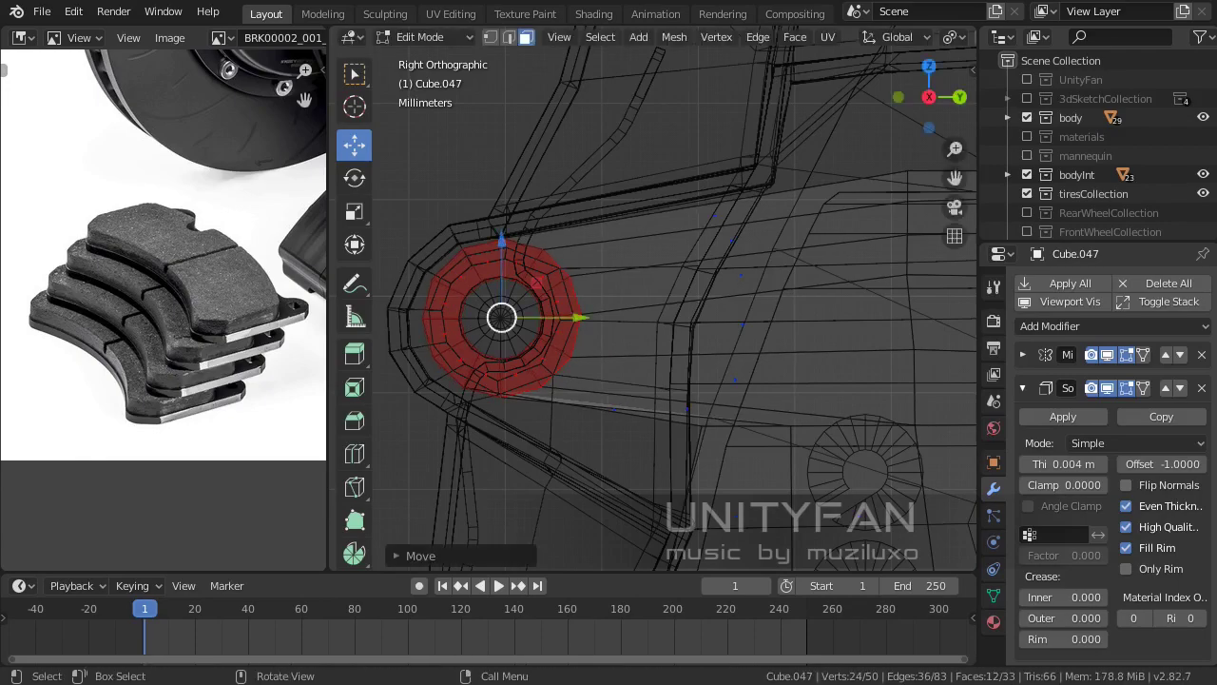
{"action": "key", "text": "1"}
{"action": "key", "text": "ctrl+z"}
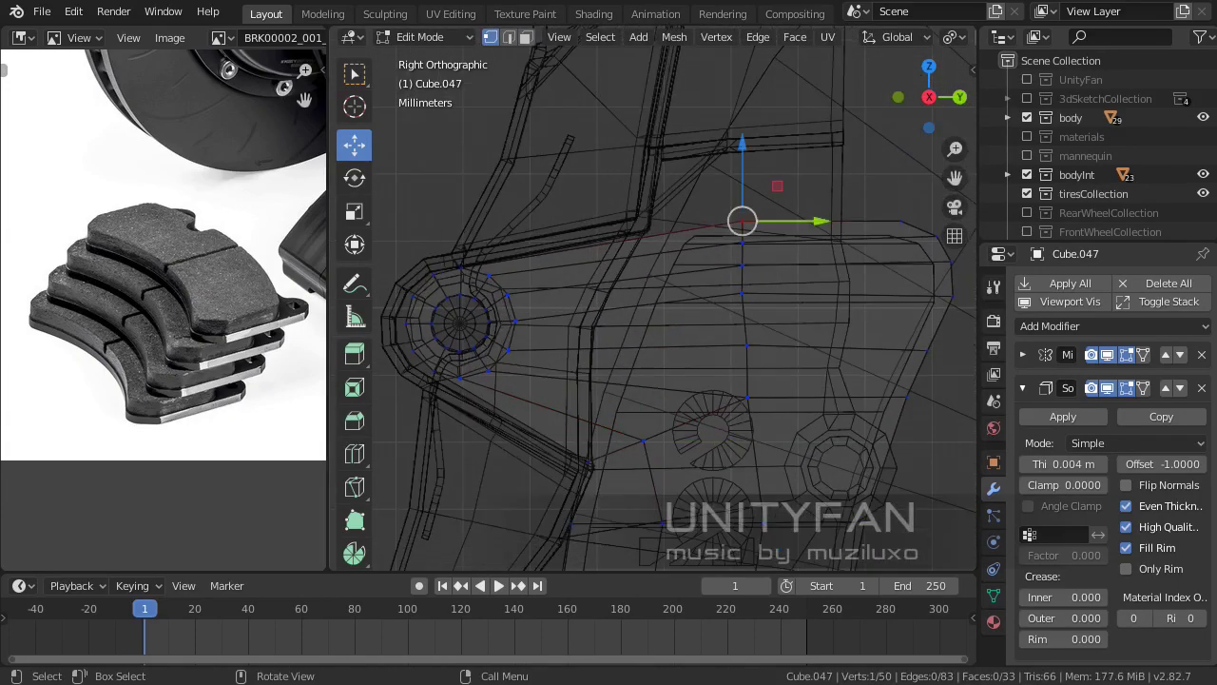
{"action": "key", "text": "Return"}
{"action": "key", "text": "KP_5"}
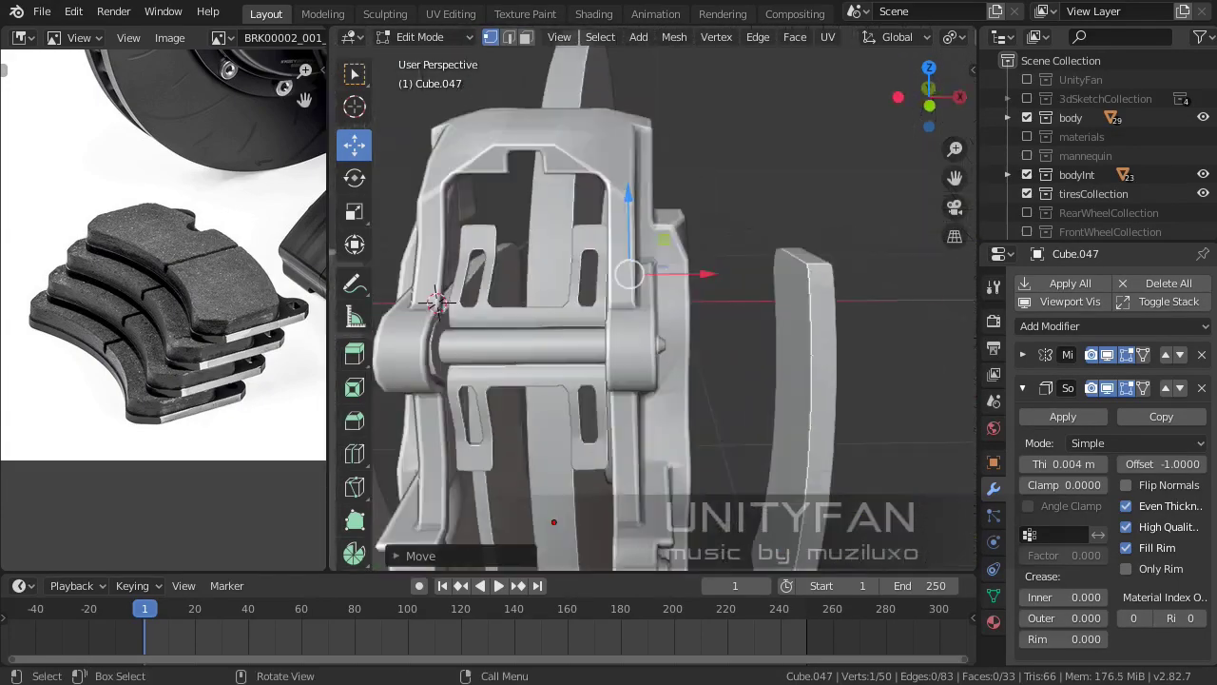
{"action": "key", "text": "KP_4"}
{"action": "key", "text": "KP_4"}
Move a shell-piece edge into place in Edit Mode
{"action": "key", "text": "Tab"}
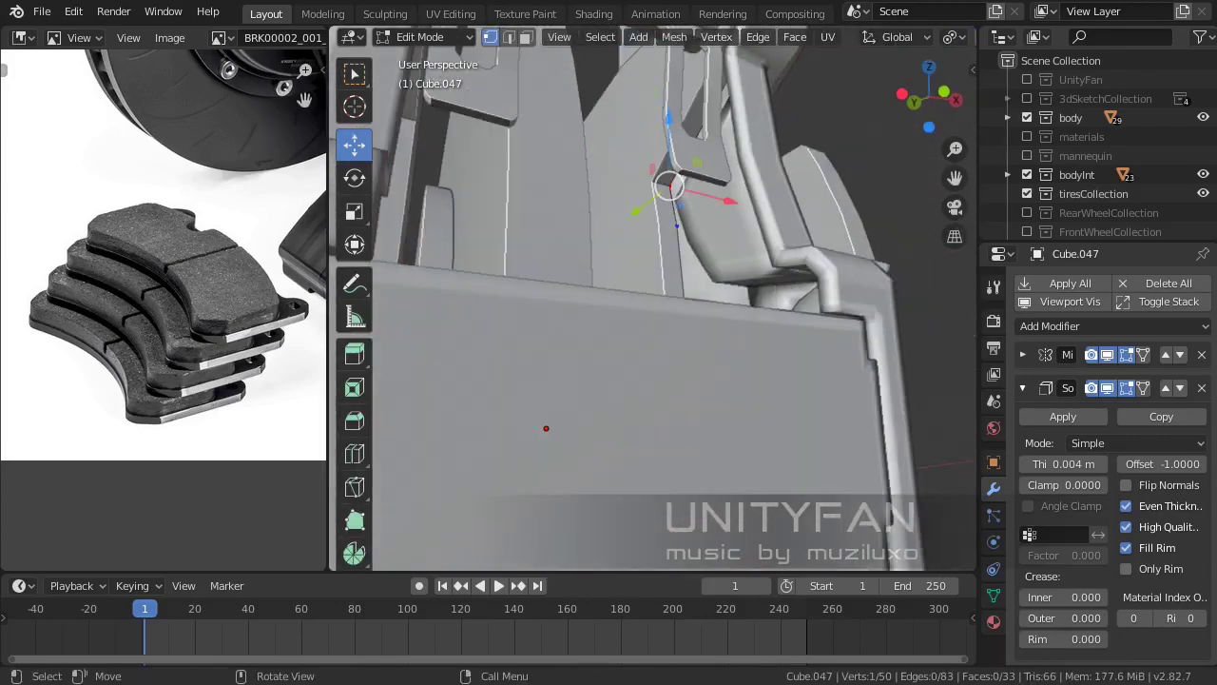
{"action": "key", "text": "g"}
{"action": "key", "text": "Return"}
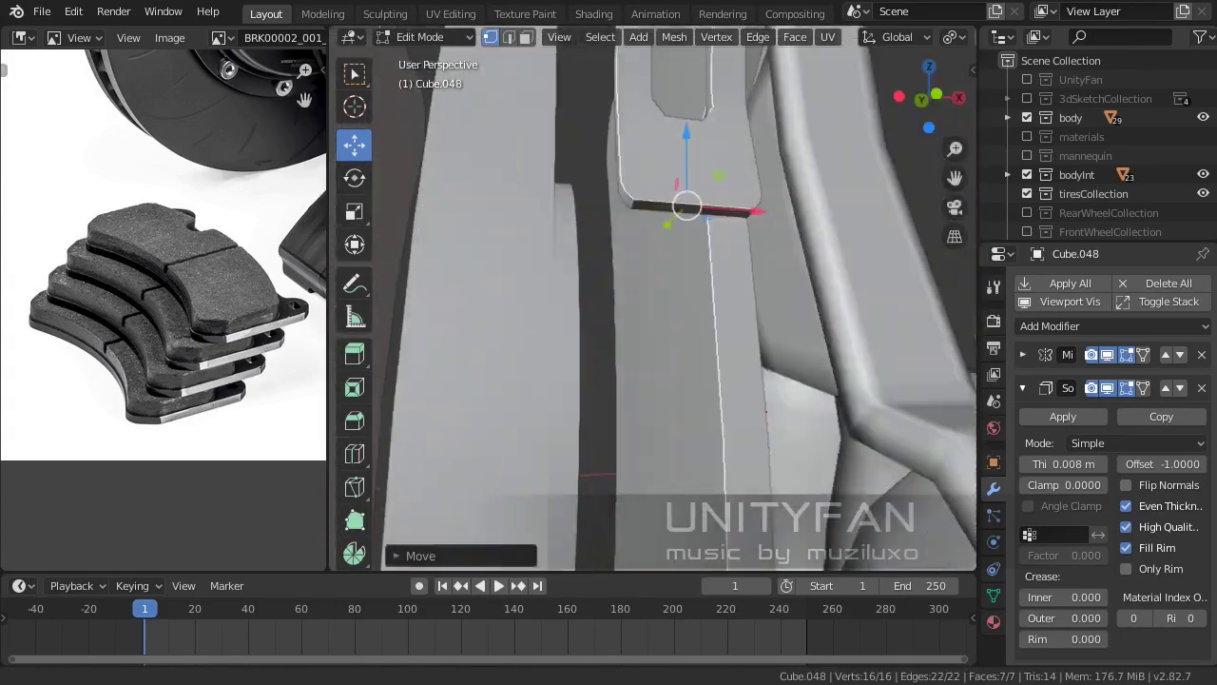
{"action": "middle_click_drag", "start_coordinate": [656, 305], "coordinate": [685, 285]}
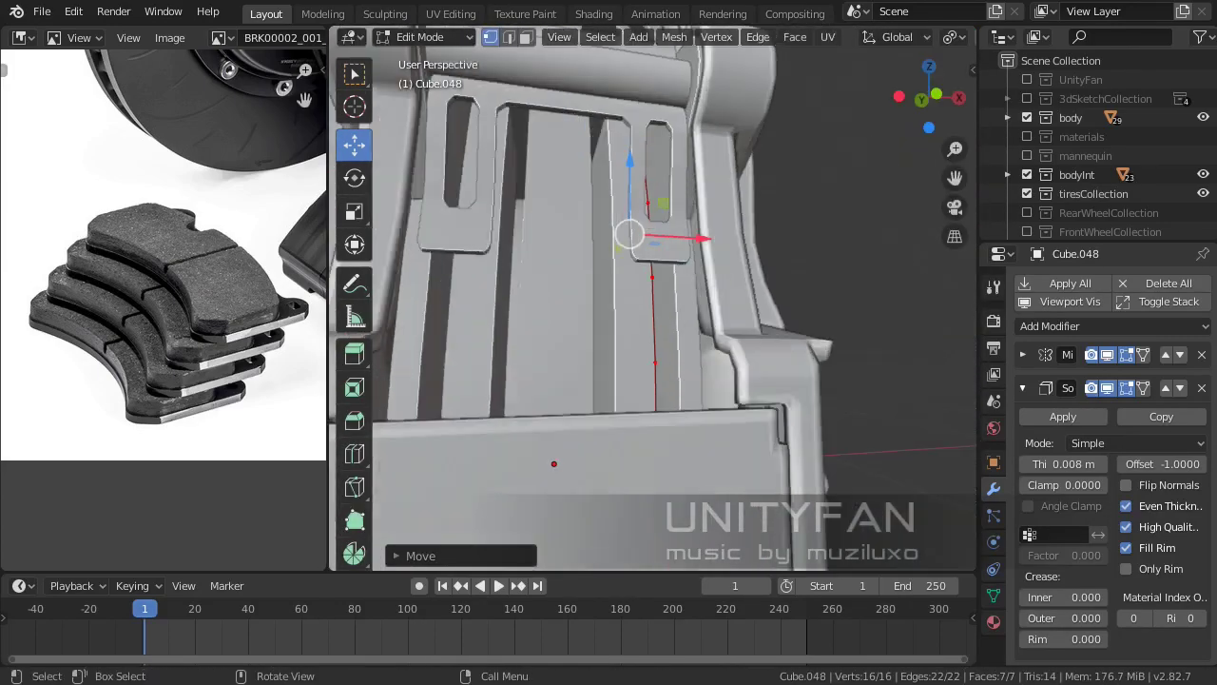
Flip the normals of the selected faces and subdivide the selected edge
{"action": "key", "text": "3"}
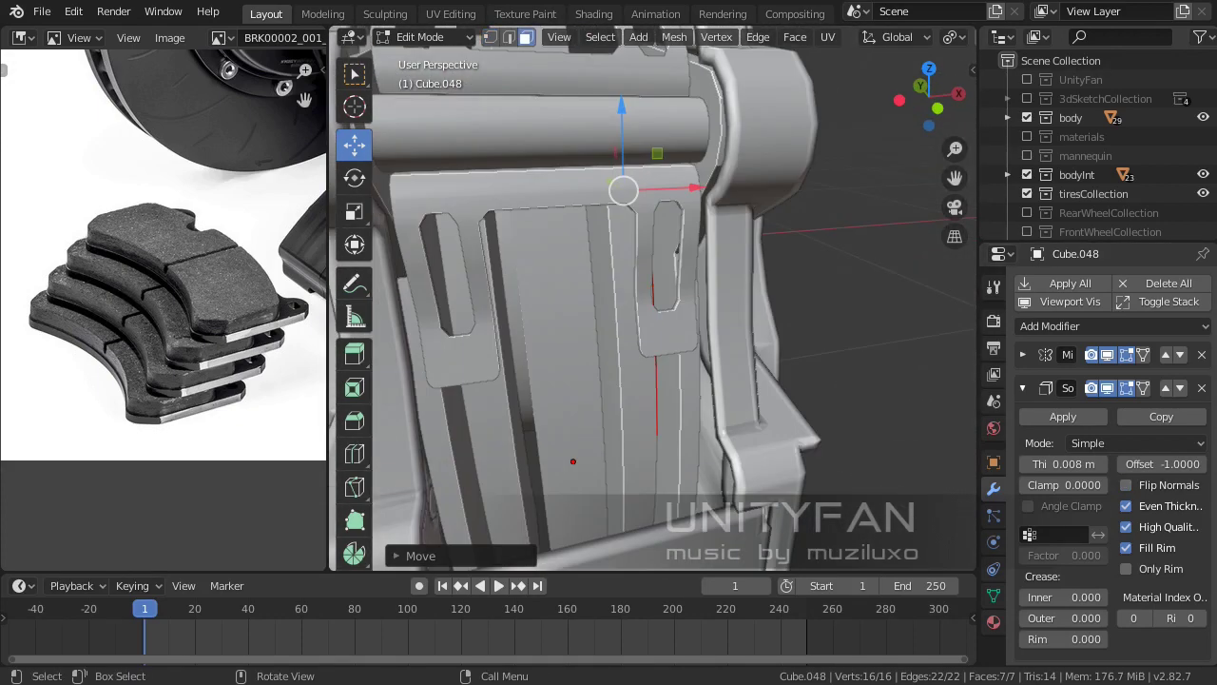
{"action": "left_click", "coordinate": [795, 37]}
{"action": "left_click", "coordinate": [843, 293]}
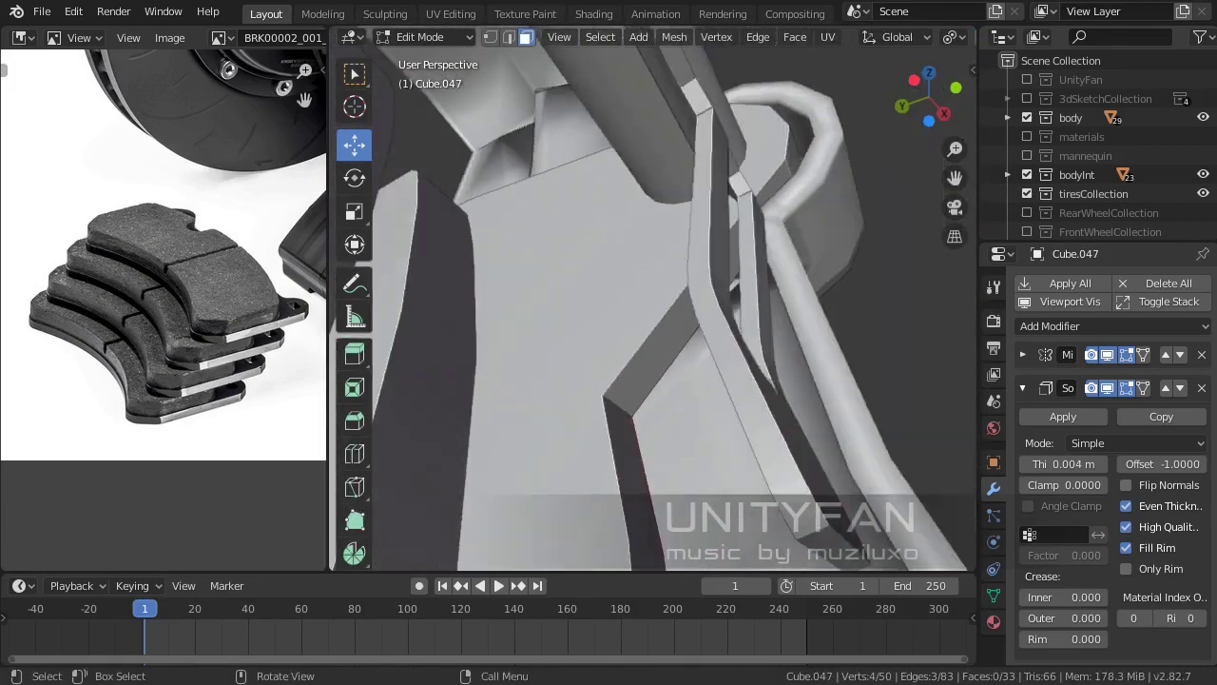
{"action": "key", "text": "2"}
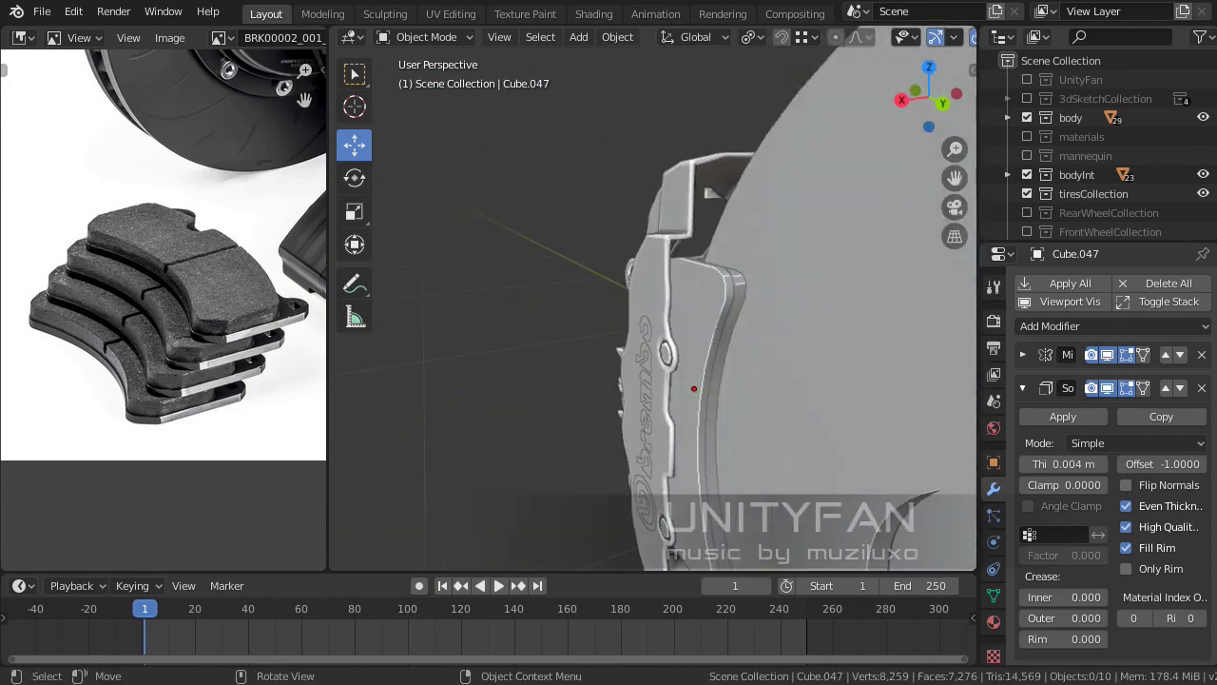
{"action": "mouse_move", "coordinate": [694, 388]}
{"action": "middle_mouse_down"}
{"action": "mouse_move", "coordinate": [617, 295]}
{"action": "mouse_move", "coordinate": [603, 436]}
{"action": "mouse_move", "coordinate": [618, 314]}
{"action": "middle_mouse_up"}
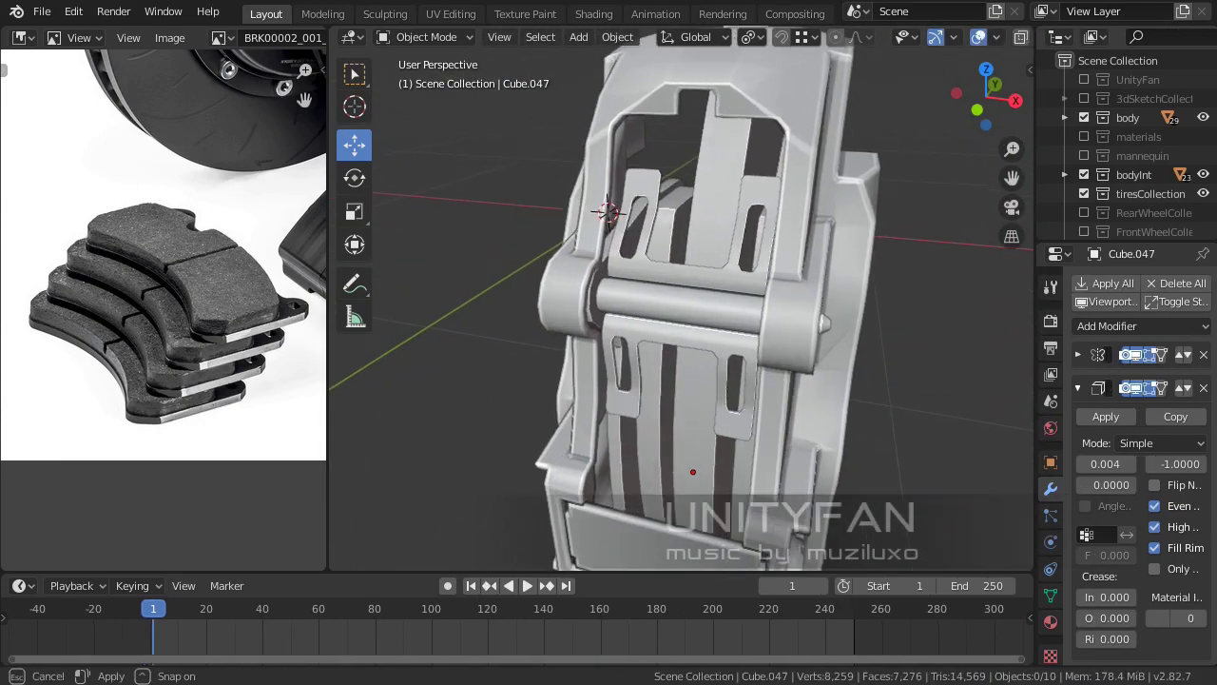
Switch the viewport to Material Preview and select the brake pad Cube.048
{"action": "left_click_drag", "start_coordinate": [981, 380], "coordinate": [1108, 380]}
{"action": "key", "text": "z"}
{"action": "middle_click_drag", "start_coordinate": [718, 304], "coordinate": [665, 314]}
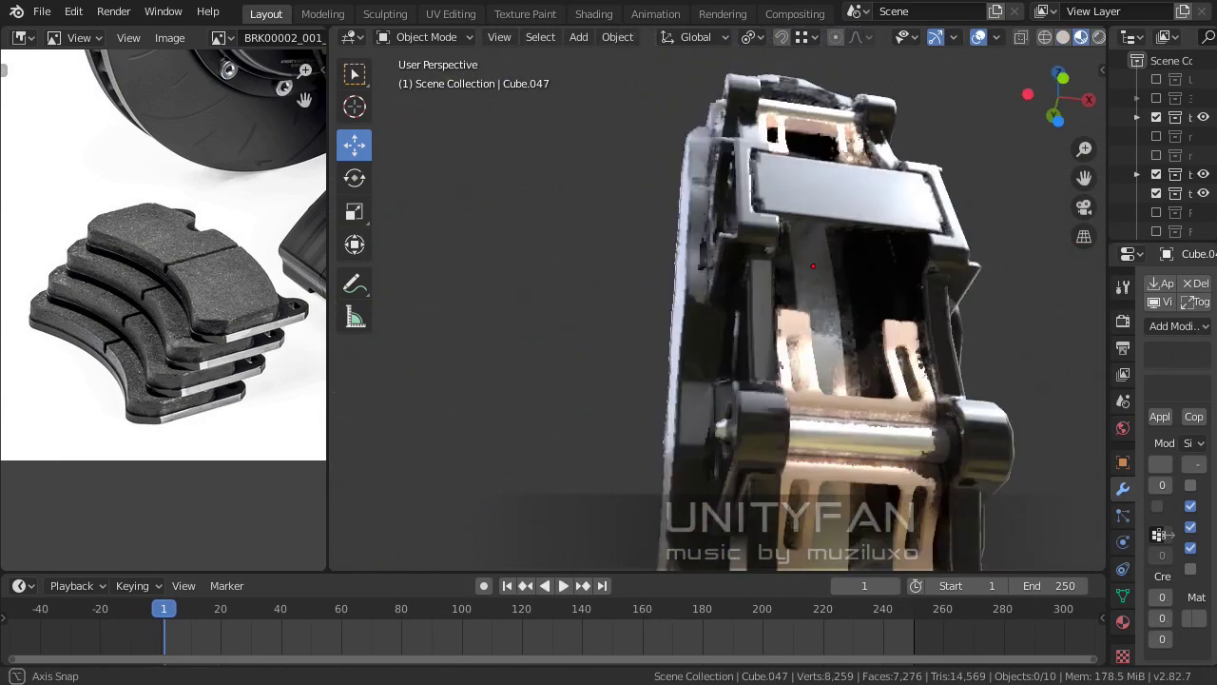
{"action": "scroll", "coordinate": [718, 304], "scroll_direction": "up", "scroll_amount": 5}
{"action": "left_click", "coordinate": [766, 348]}
{"action": "middle_click_drag", "start_coordinate": [766, 348], "coordinate": [704, 304], "text": "shift"}
Replace Material.042 with new Material.045: dark grey base colour (0.267), roughness 1.000
{"action": "left_click_drag", "start_coordinate": [1109, 533], "coordinate": [946, 533]}
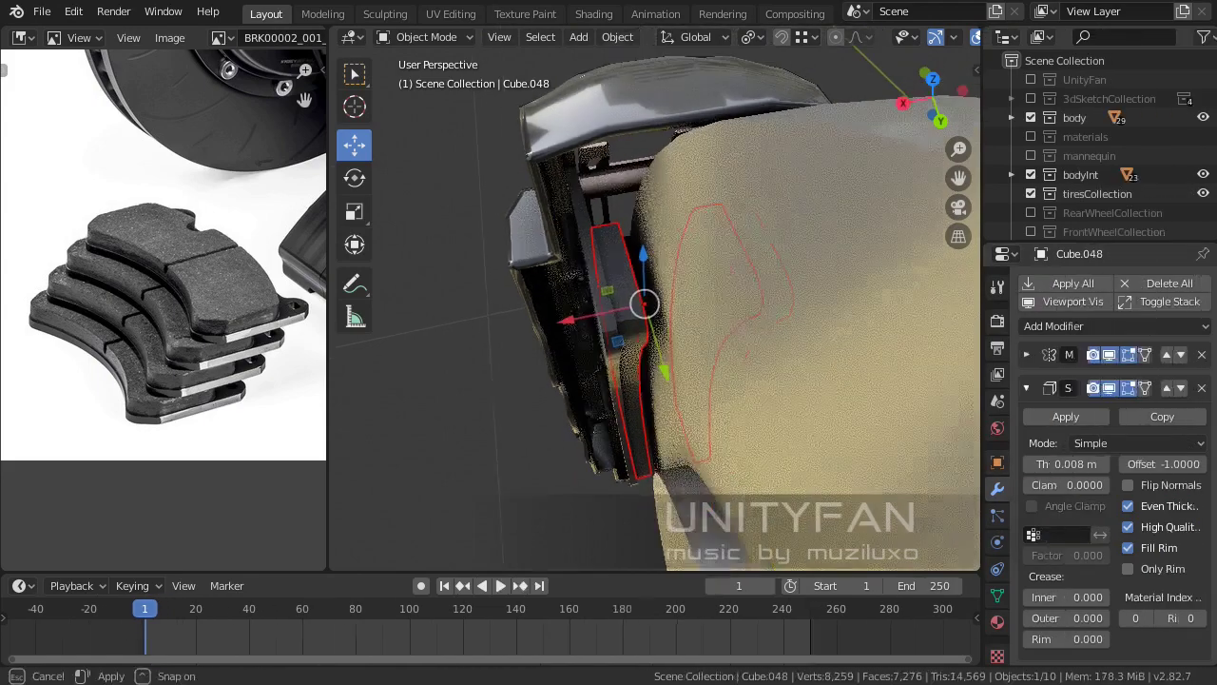
{"action": "left_click", "coordinate": [959, 622]}
{"action": "left_click", "coordinate": [1163, 364]}
{"action": "left_click", "coordinate": [1046, 363]}
{"action": "scroll", "coordinate": [1094, 475], "scroll_direction": "down", "scroll_amount": 4}
{"action": "left_click", "coordinate": [1146, 404]}
{"action": "left_click_drag", "start_coordinate": [1179, 211], "coordinate": [1179, 344]}
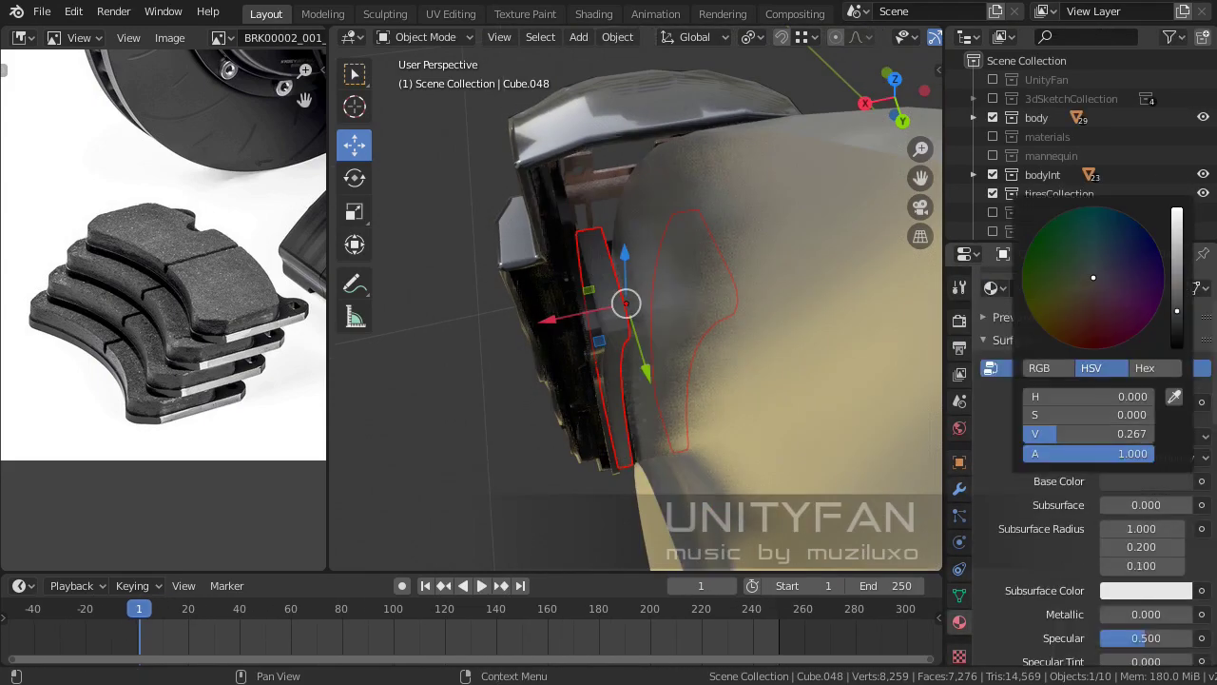
{"action": "key", "text": "Return"}
{"action": "middle_click_drag", "start_coordinate": [666, 333], "coordinate": [742, 324]}
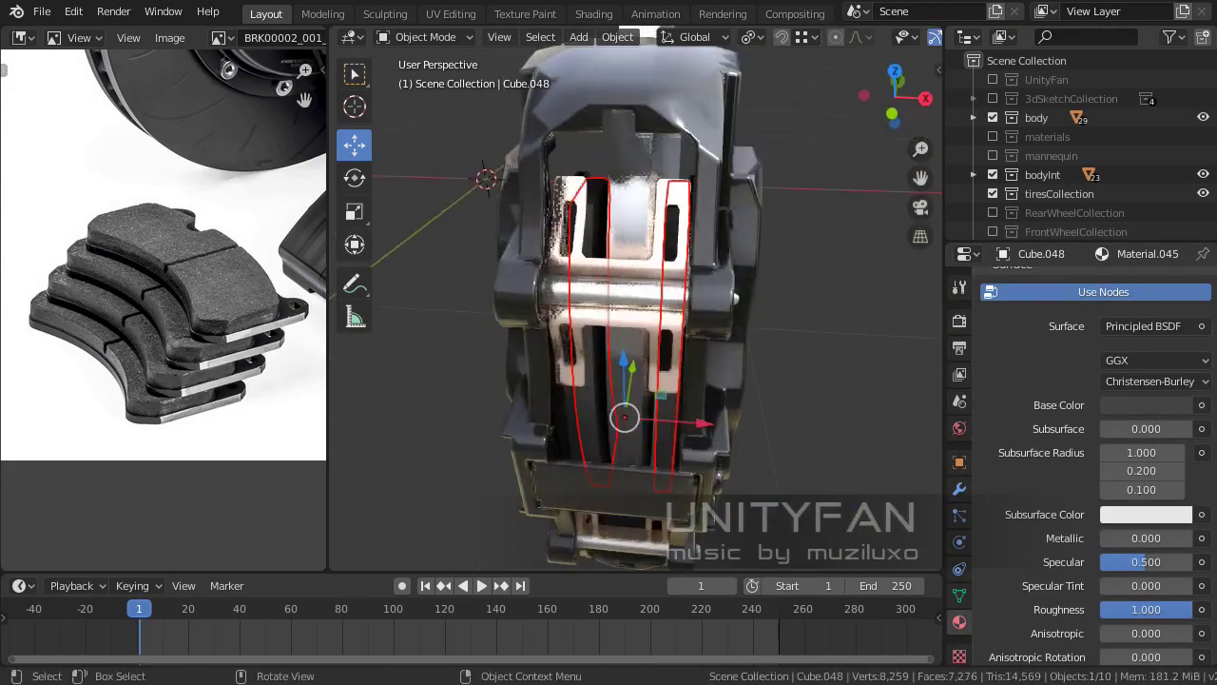
Orbit to front and side views of the caliper and enlarge the reference image area
{"action": "scroll", "coordinate": [628, 314], "scroll_direction": "up", "scroll_amount": 4}
{"action": "middle_click_drag", "start_coordinate": [627, 314], "coordinate": [723, 285]}
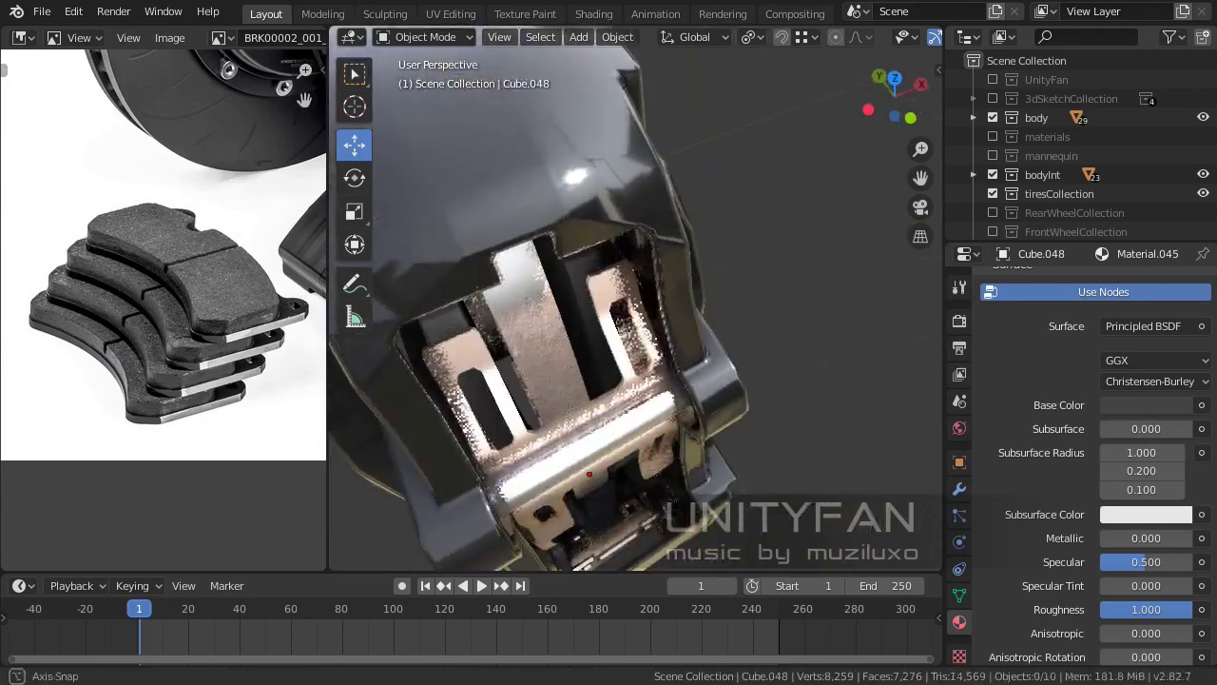
{"action": "middle_click_drag", "start_coordinate": [586, 439], "coordinate": [543, 398]}
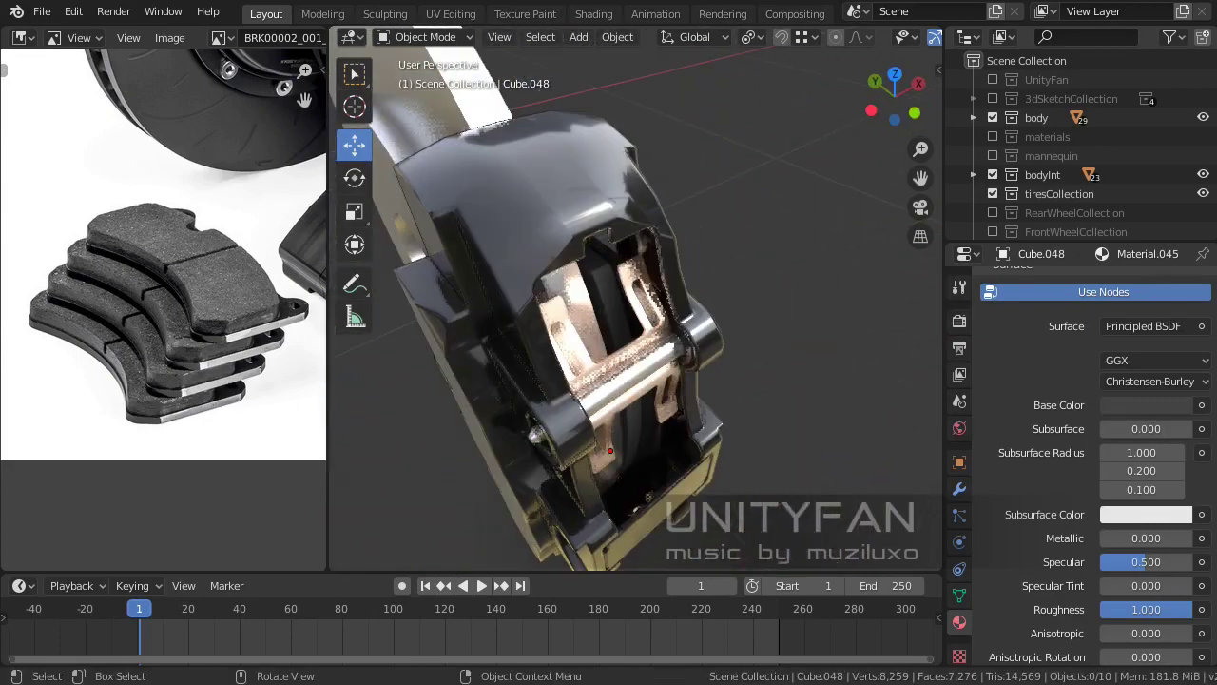
{"action": "scroll", "coordinate": [190, 285], "scroll_direction": "down", "scroll_amount": 3}
{"action": "left_click_drag", "start_coordinate": [328, 285], "coordinate": [487, 285]}
{"action": "scroll", "coordinate": [191, 333], "scroll_direction": "up", "scroll_amount": 2}
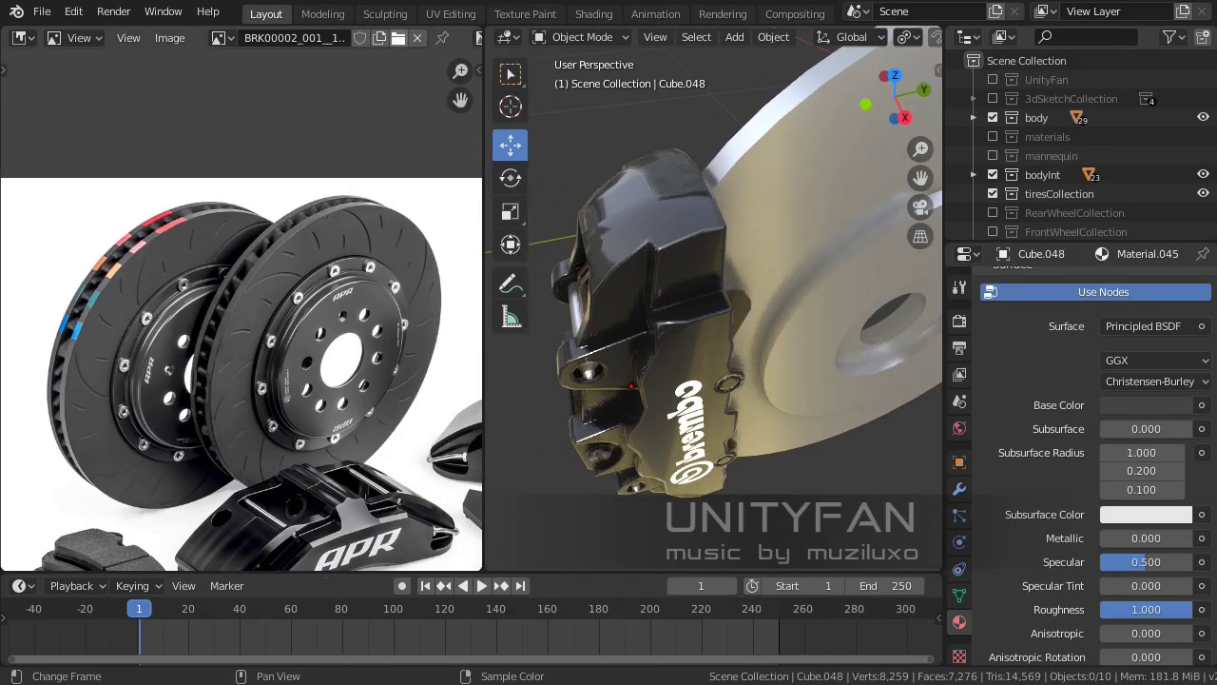
Load the Brembo caliper reference photo into the Image Editor
{"action": "key", "text": "alt+o"}
{"action": "key", "text": "Return"}
{"action": "scroll", "coordinate": [285, 380], "scroll_direction": "up", "scroll_amount": 2}
Edit the caliper body Cube.045 and move its selected top vertices
{"action": "mouse_move", "coordinate": [713, 332]}
{"action": "middle_mouse_down"}
{"action": "mouse_move", "coordinate": [666, 333]}
{"action": "mouse_move", "coordinate": [684, 314]}
{"action": "mouse_move", "coordinate": [628, 285]}
{"action": "middle_mouse_up"}
{"action": "middle_click_drag", "start_coordinate": [666, 380], "coordinate": [647, 371]}
{"action": "left_click", "coordinate": [665, 381]}
{"action": "key", "text": "Tab"}
{"action": "scroll", "coordinate": [713, 380], "scroll_direction": "up", "scroll_amount": 2}
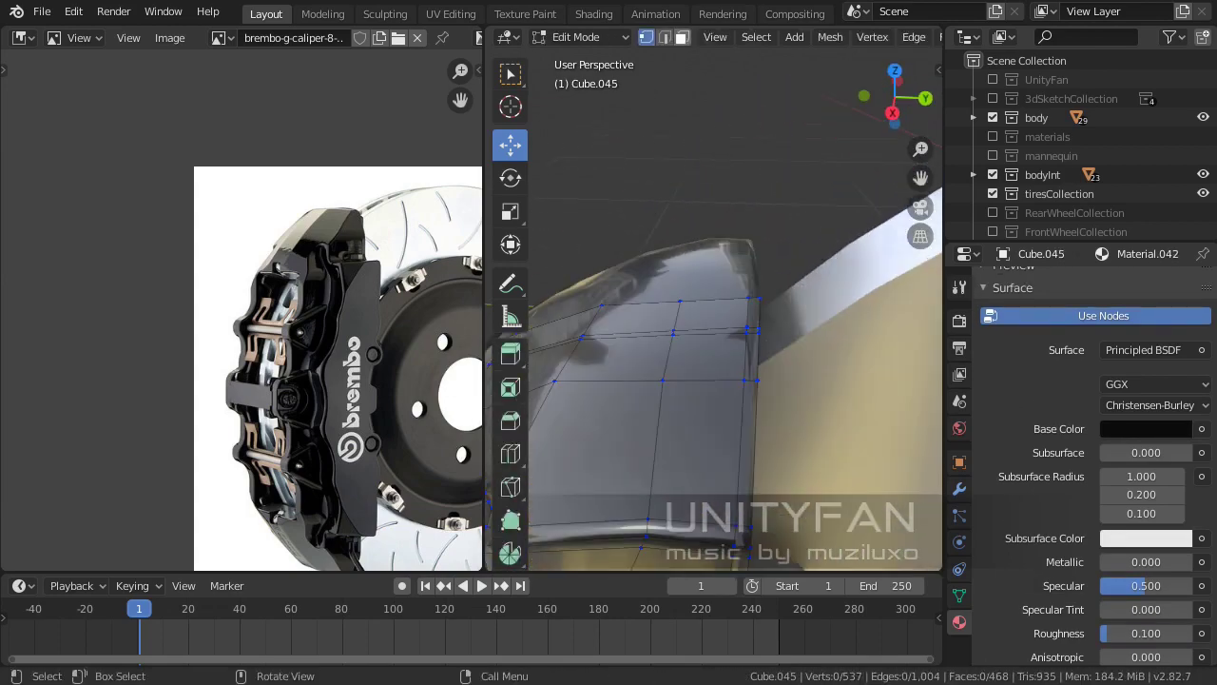
{"action": "left_click_drag", "start_coordinate": [737, 339], "coordinate": [742, 333]}
{"action": "middle_click_drag", "start_coordinate": [722, 333], "coordinate": [657, 219]}
{"action": "left_click", "coordinate": [687, 246], "text": "shift"}
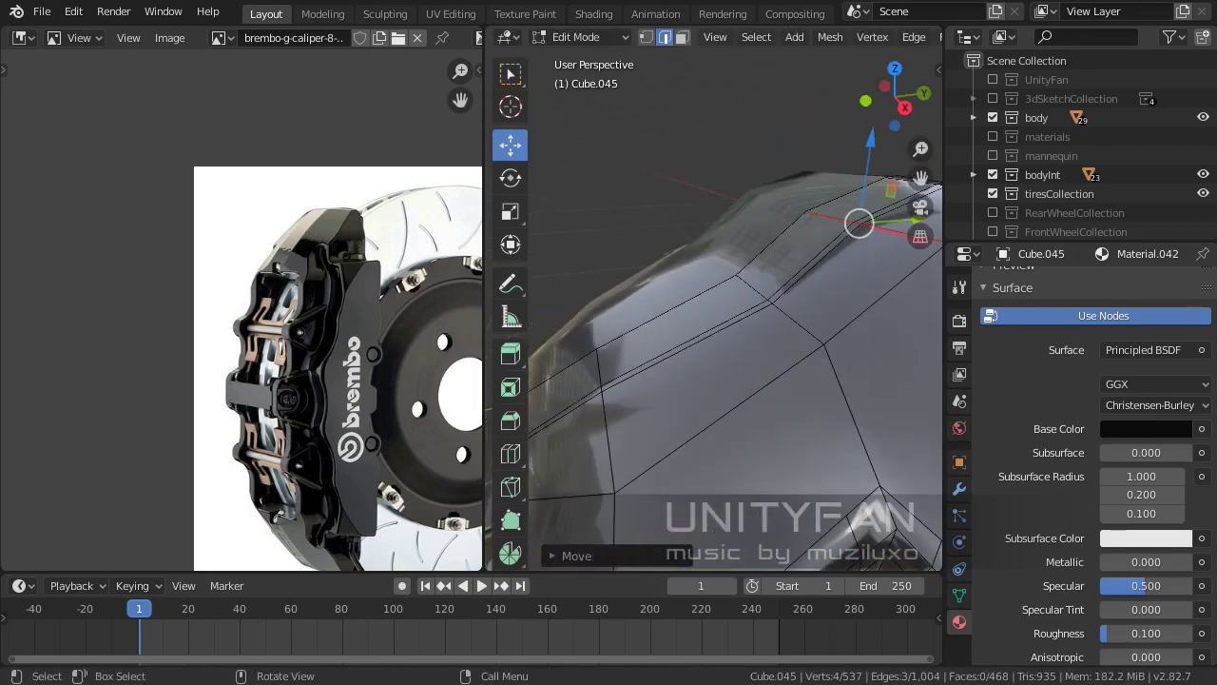
{"action": "key", "text": "Return"}
Adjust another Cube.045 top vertex in vertex mode, then return to Object Mode
{"action": "scroll", "coordinate": [713, 333], "scroll_direction": "down", "scroll_amount": 4}
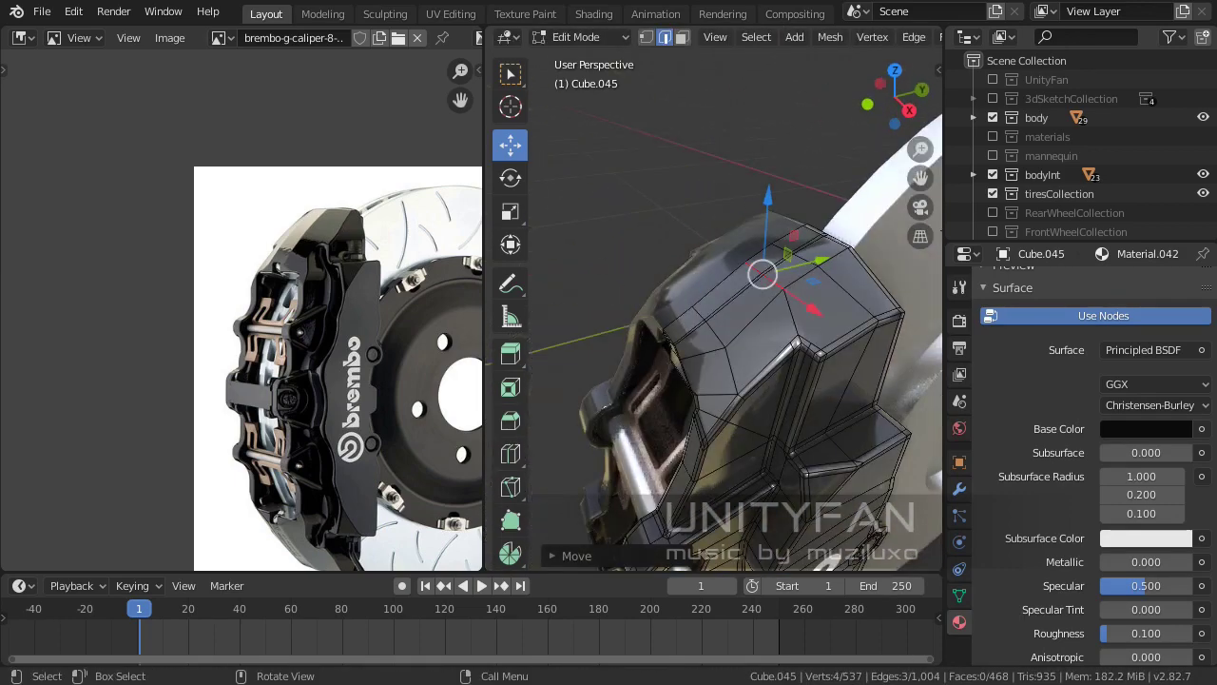
{"action": "middle_click_drag", "start_coordinate": [723, 342], "coordinate": [666, 286]}
{"action": "scroll", "coordinate": [237, 333], "scroll_direction": "up", "scroll_amount": 3}
{"action": "left_click_drag", "start_coordinate": [487, 333], "coordinate": [304, 333]}
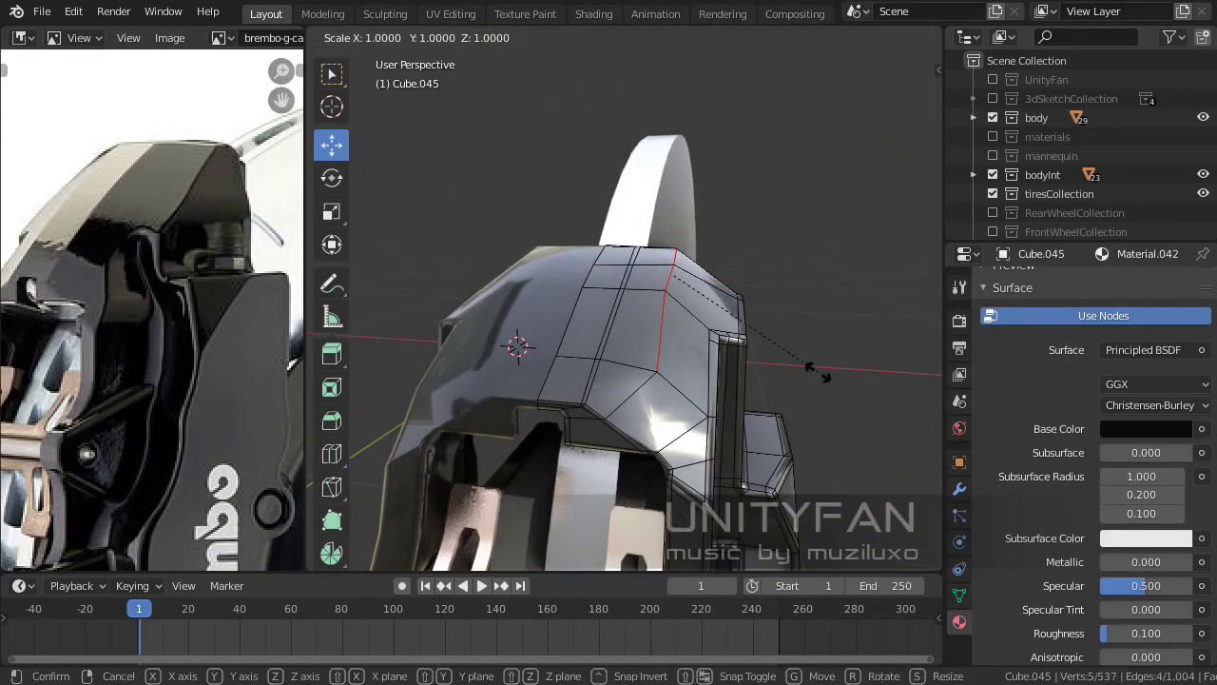
{"action": "key", "text": "1"}
{"action": "mouse_move", "coordinate": [618, 333]}
{"action": "middle_mouse_down"}
{"action": "mouse_move", "coordinate": [599, 409]}
{"action": "mouse_move", "coordinate": [628, 285]}
{"action": "middle_mouse_up"}
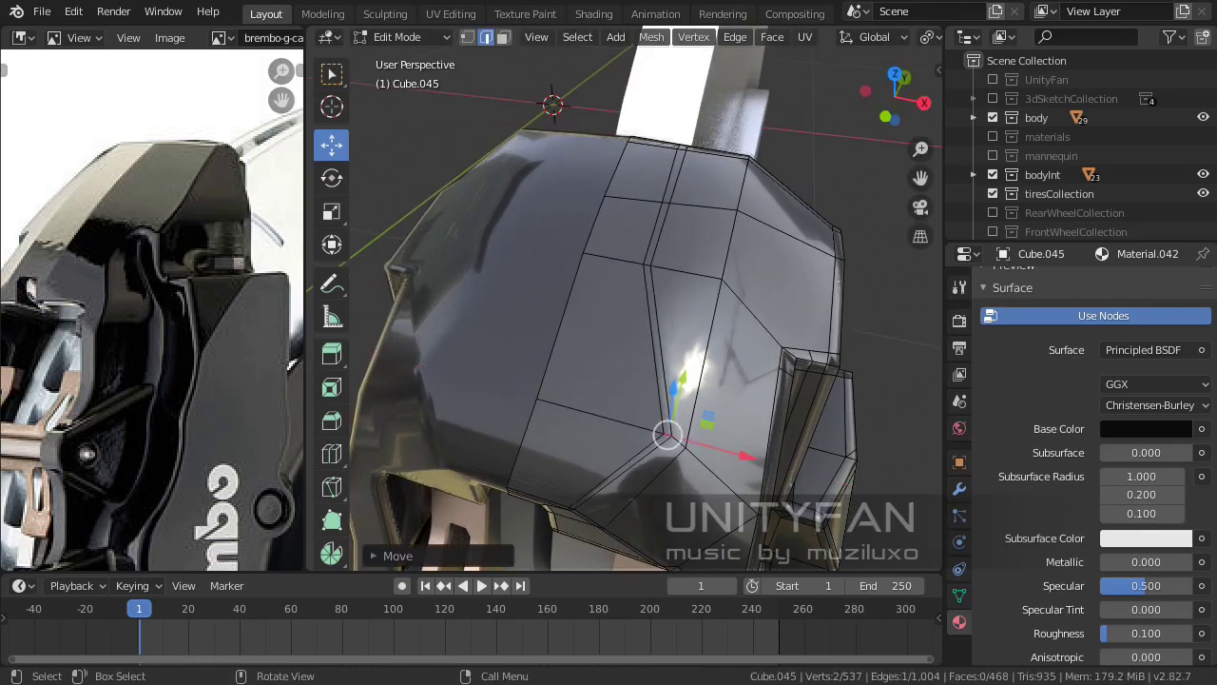
{"action": "scroll", "coordinate": [628, 333], "scroll_direction": "up", "scroll_amount": 3}
{"action": "key", "text": "g"}
{"action": "key", "text": "Escape"}
{"action": "scroll", "coordinate": [628, 333], "scroll_direction": "down", "scroll_amount": 2}
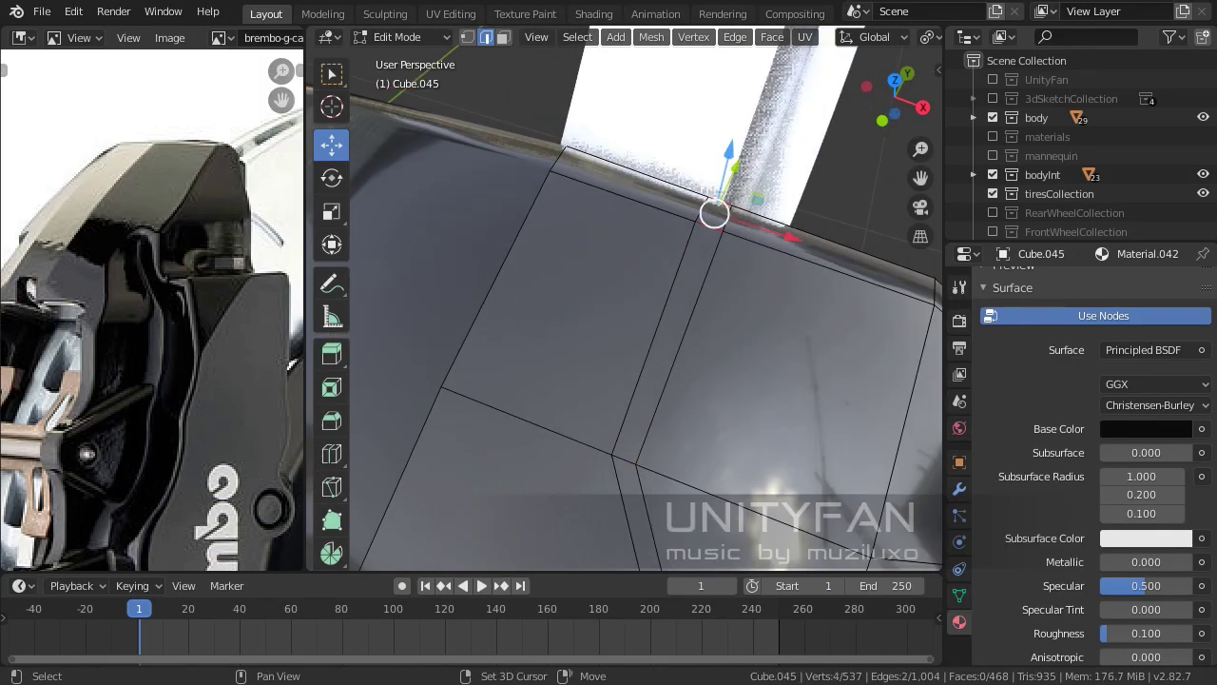
{"action": "mouse_move", "coordinate": [628, 333]}
{"action": "middle_mouse_down"}
{"action": "mouse_move", "coordinate": [646, 314]}
{"action": "mouse_move", "coordinate": [789, 497]}
{"action": "middle_mouse_up"}
{"action": "scroll", "coordinate": [628, 333], "scroll_direction": "down", "scroll_amount": 3}
{"action": "key", "text": "Tab"}
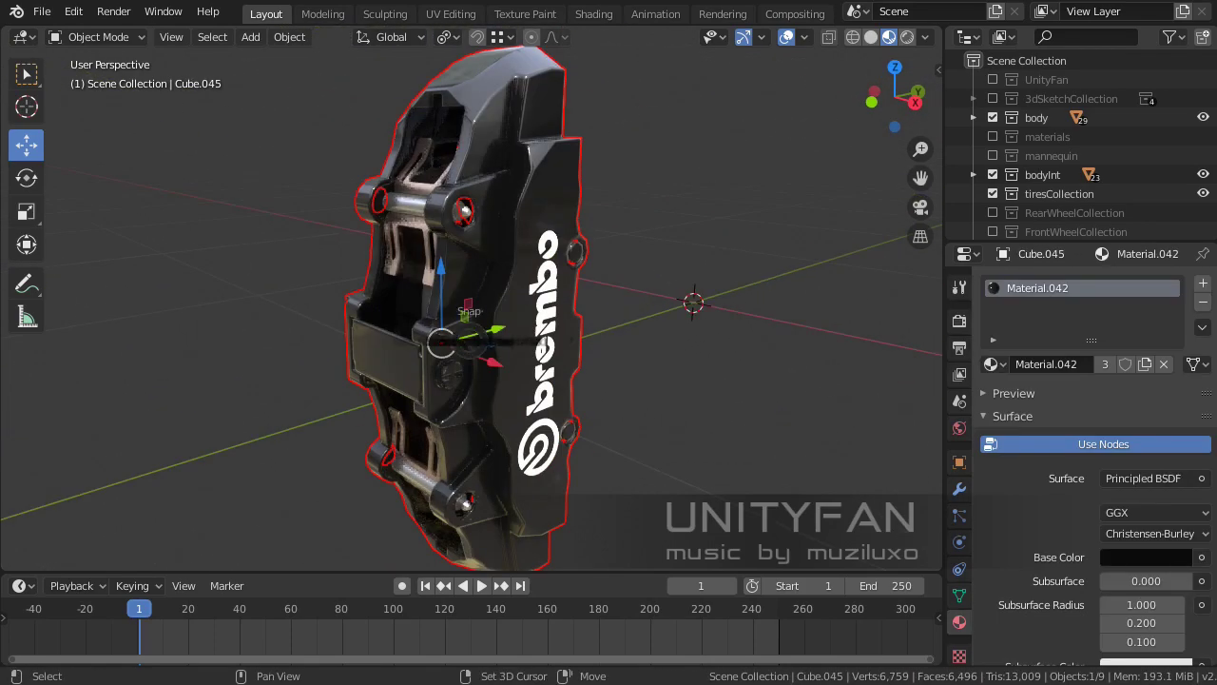
Set the part's origin to the 3D cursor and parent Cube.048 to Cube.045
{"action": "left_click", "coordinate": [289, 37]}
{"action": "mouse_move", "coordinate": [309, 135]}
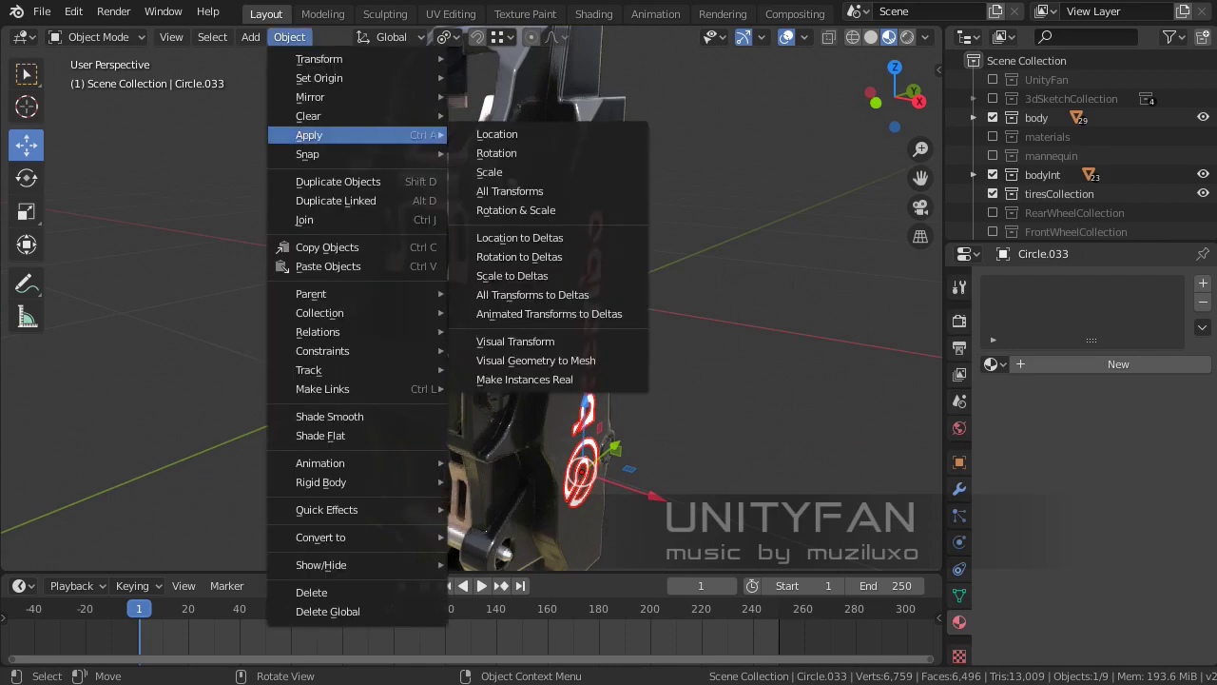
{"action": "left_click", "coordinate": [522, 117]}
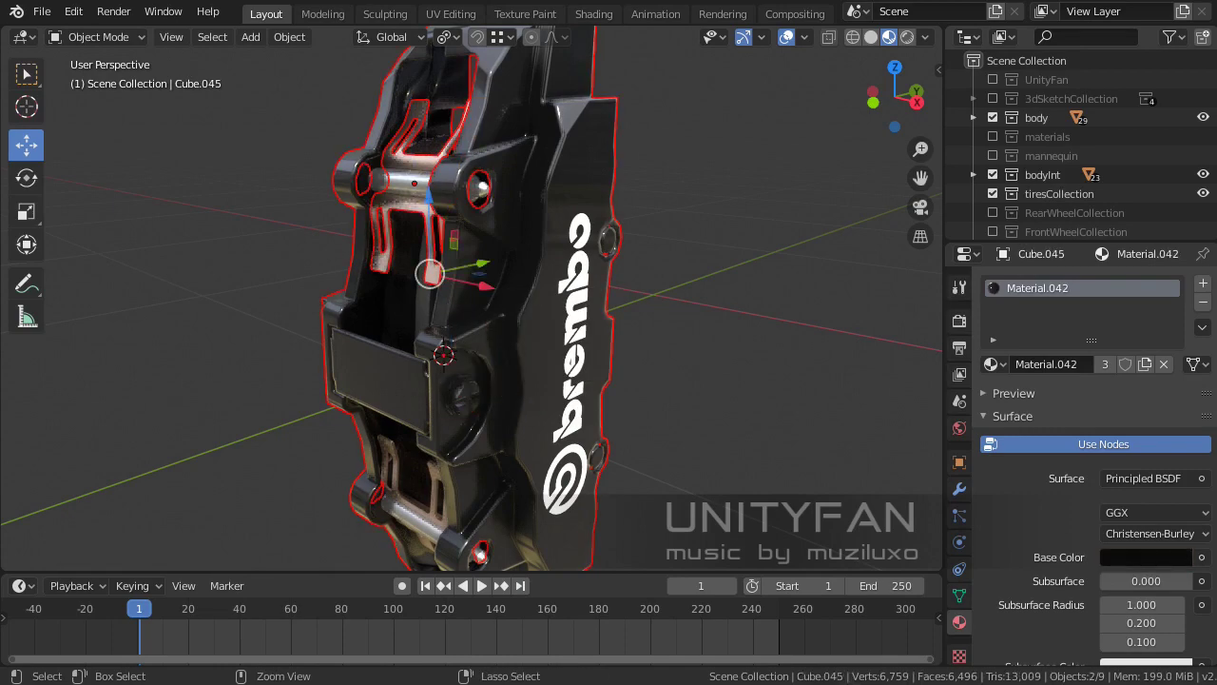
{"action": "key", "text": "ctrl+p"}
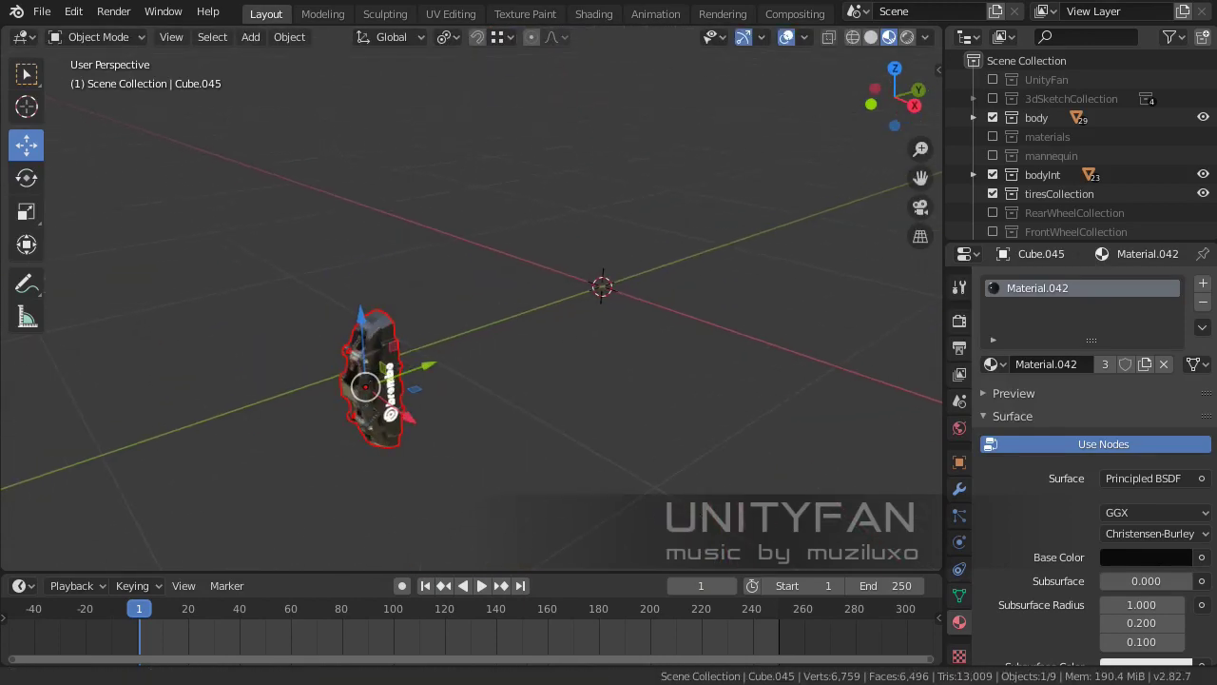
Snap the caliper to the 3D cursor and frame it in the view
{"action": "key", "text": "shift+s"}
{"action": "left_click", "coordinate": [484, 269]}
{"action": "key", "text": "KP_Decimal"}
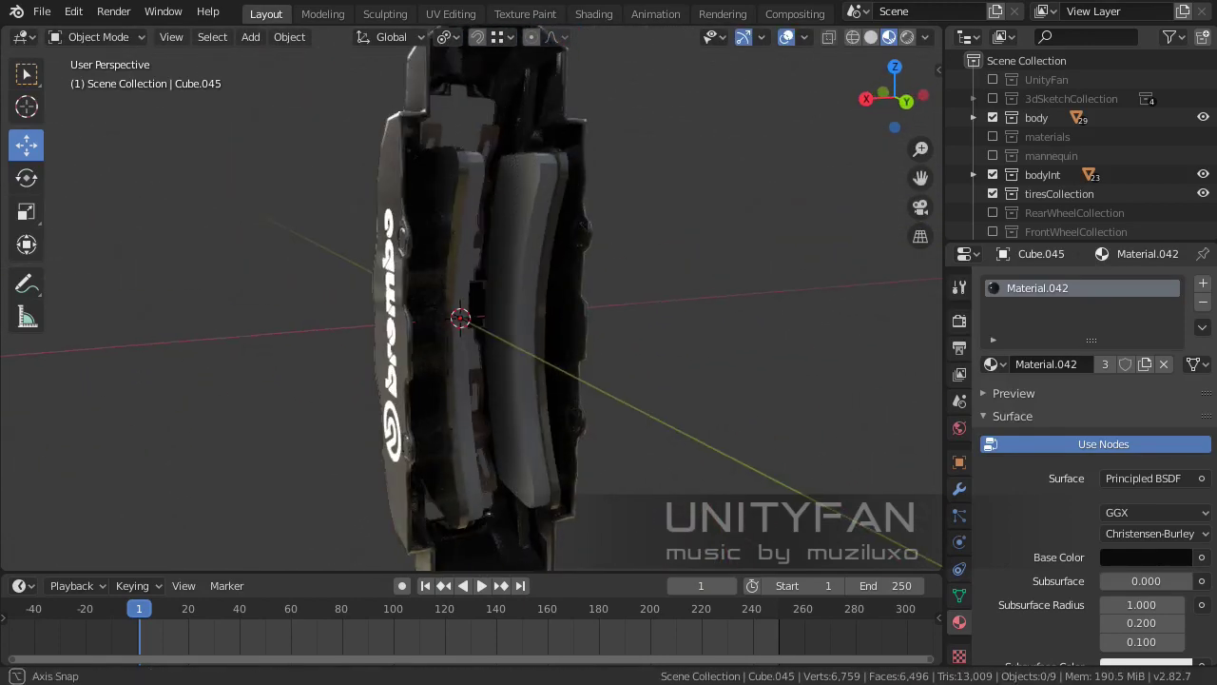
{"action": "middle_click_drag", "start_coordinate": [457, 314], "coordinate": [571, 304]}
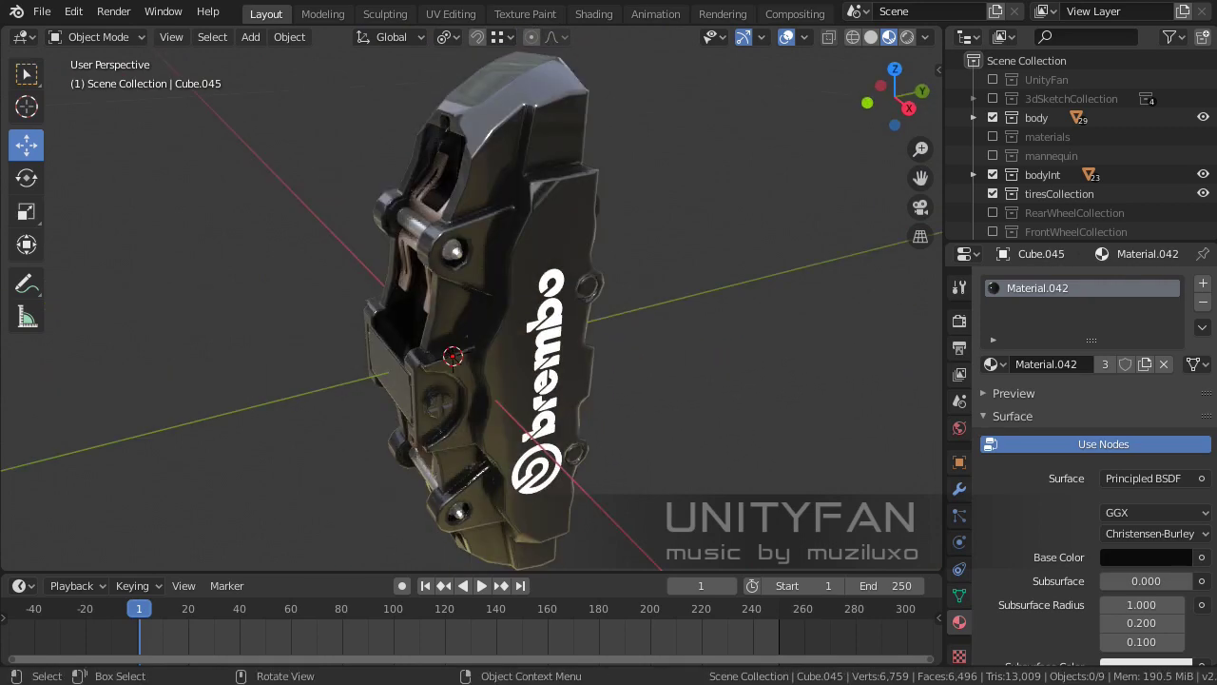
{"action": "middle_click_drag", "start_coordinate": [457, 314], "coordinate": [476, 314]}
{"action": "scroll", "coordinate": [1084, 143], "scroll_direction": "down", "scroll_amount": 3}
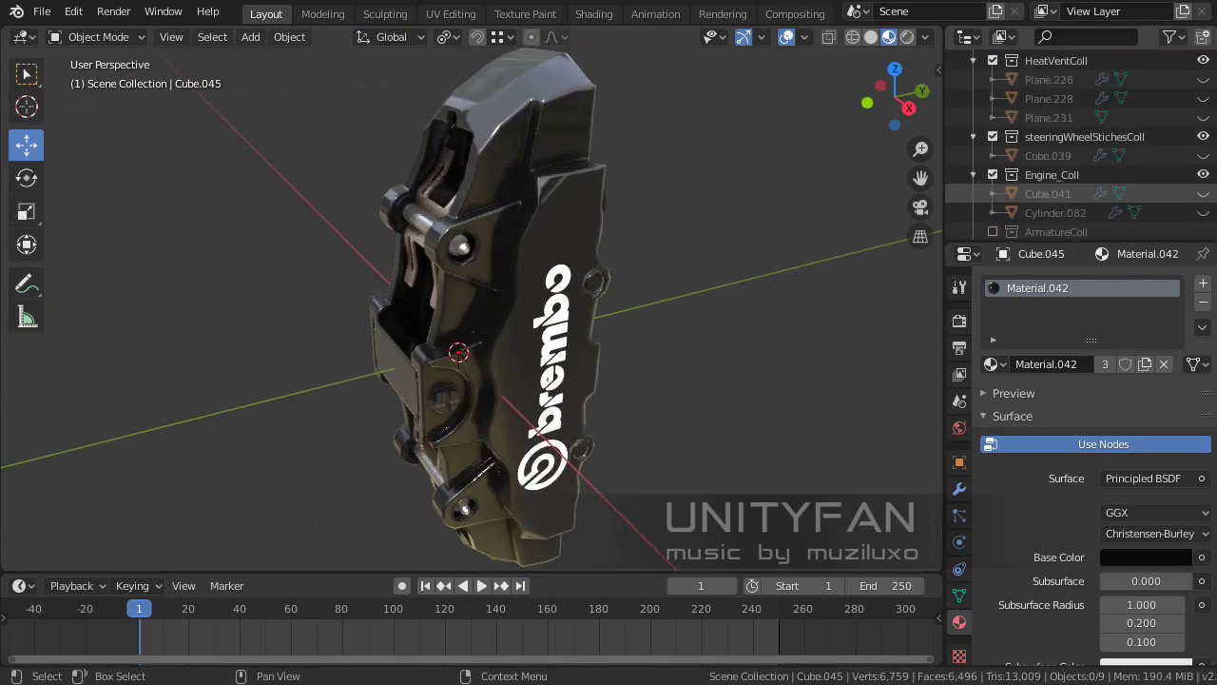
Create BrakesColl, move all caliper parts into it, and exclude it from the view layer
{"action": "right_click", "coordinate": [937, 54]}
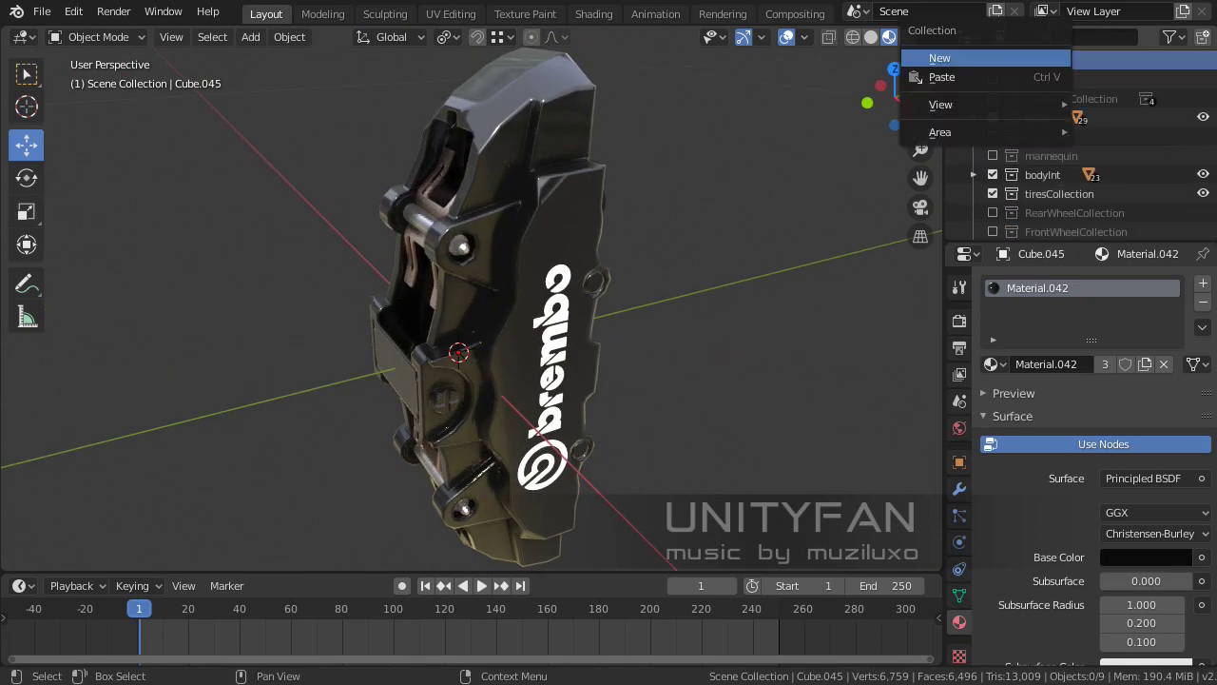
{"action": "scroll", "coordinate": [1084, 143], "scroll_direction": "down", "scroll_amount": 5}
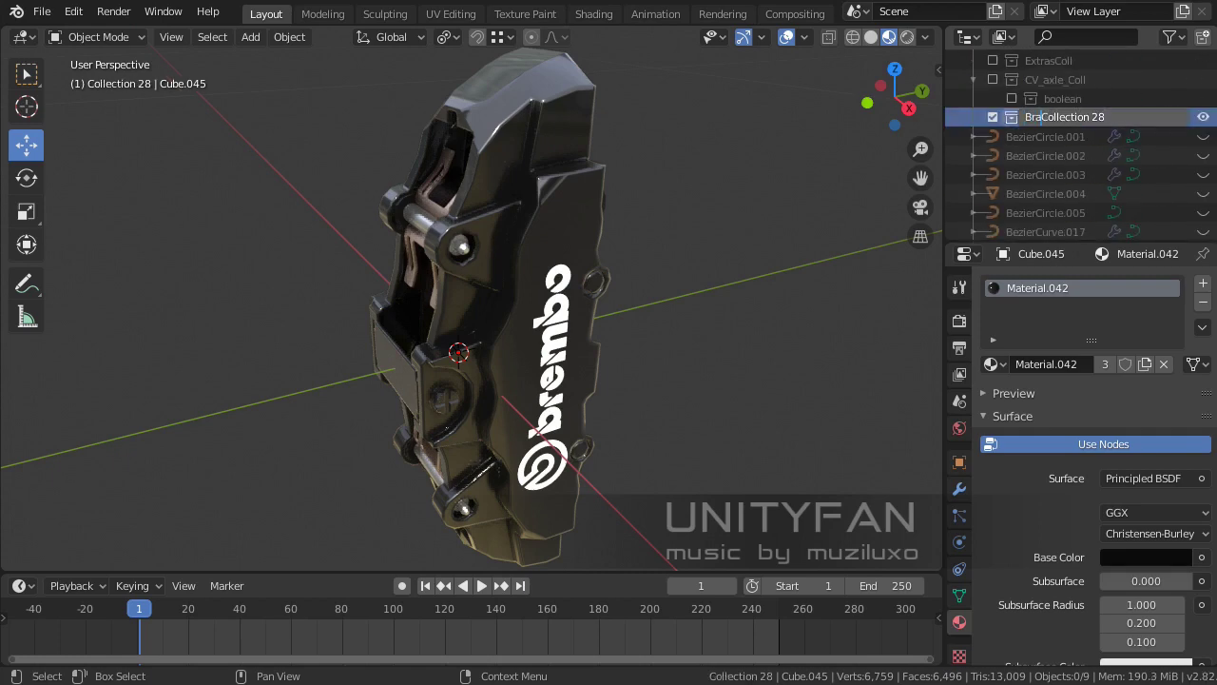
{"action": "left_click_drag", "start_coordinate": [313, 101], "coordinate": [625, 520]}
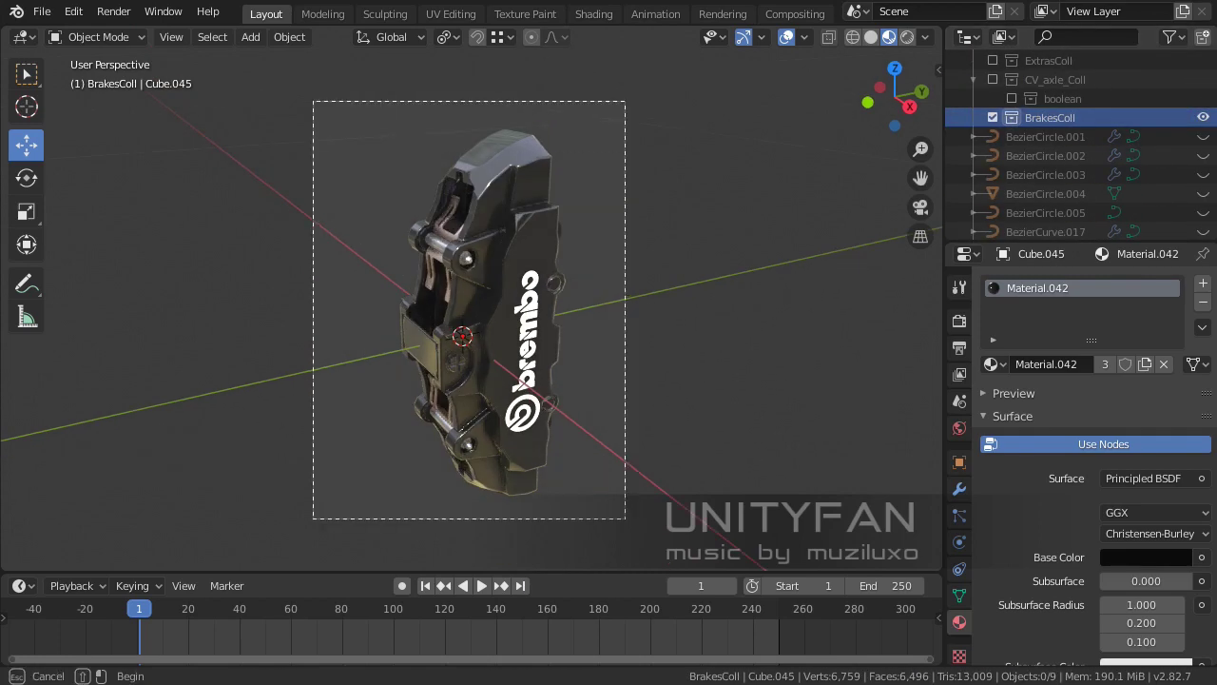
{"action": "key", "text": "m"}
{"action": "left_click", "coordinate": [599, 290]}
{"action": "left_click", "coordinate": [993, 117]}
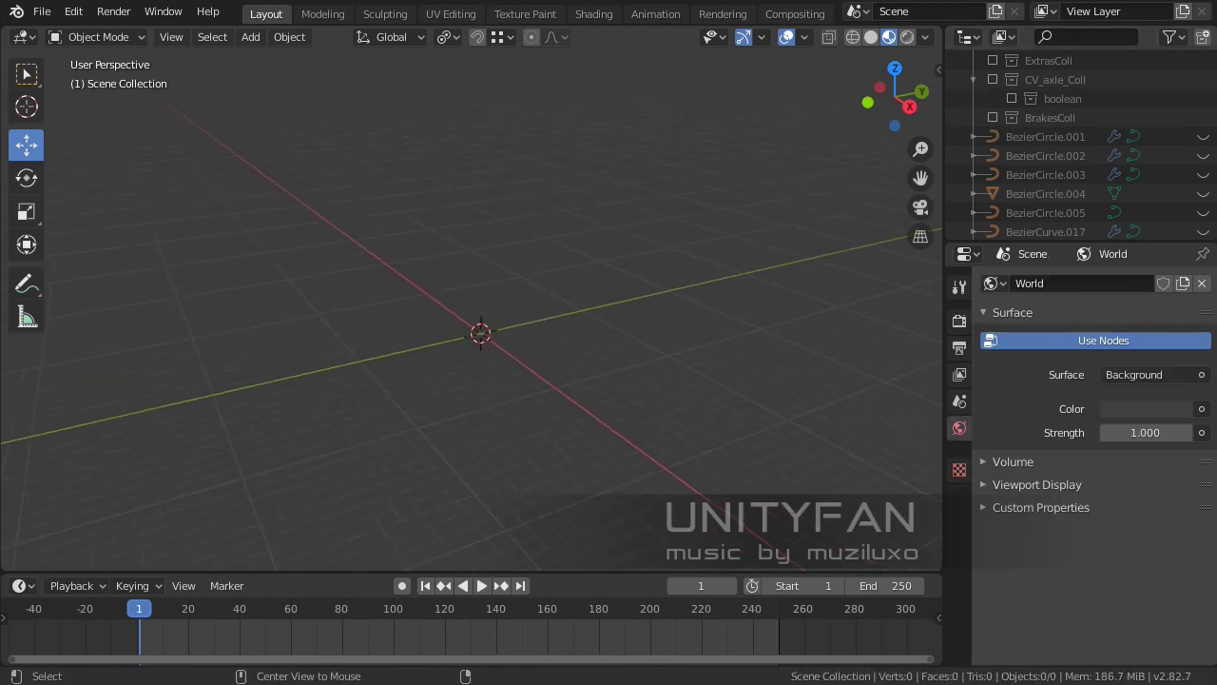
Frame the car from the side and add a BrakesColl collection instance to the scene
{"action": "key", "text": "KP_Decimal"}
{"action": "key", "text": "alt+a"}
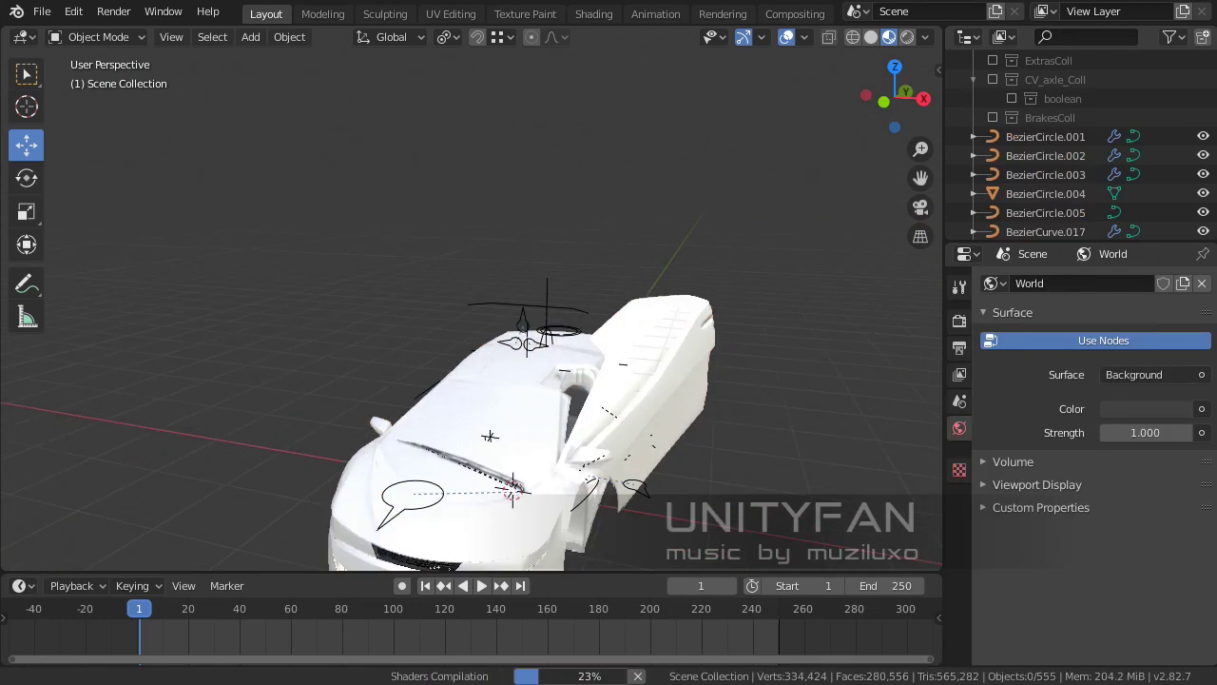
{"action": "key", "text": "KP_8"}
{"action": "key", "text": "KP_8"}
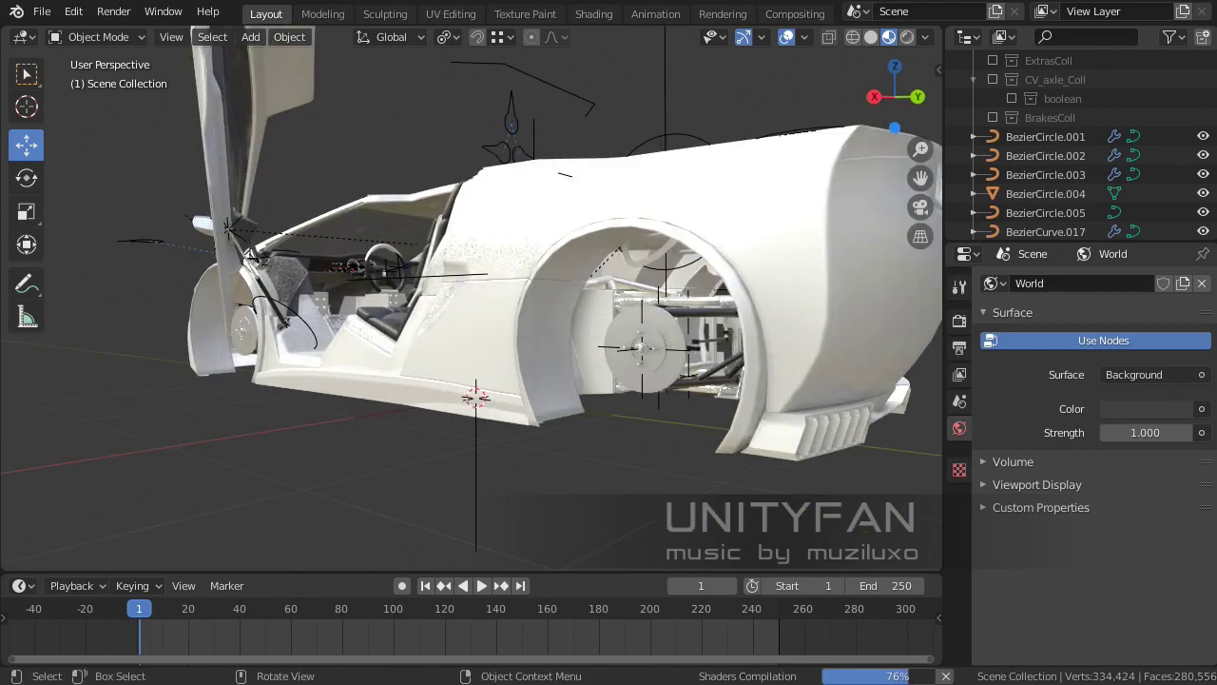
{"action": "middle_click_drag", "start_coordinate": [476, 332], "coordinate": [438, 238]}
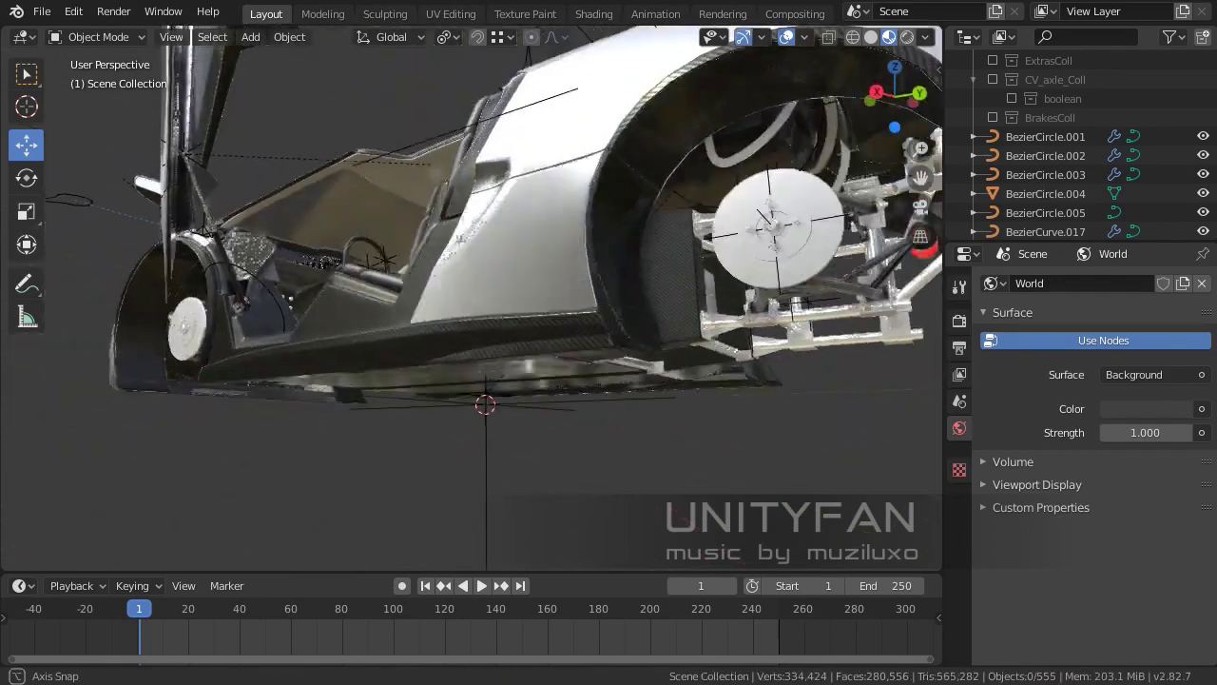
{"action": "middle_click_drag", "start_coordinate": [485, 404], "coordinate": [481, 335]}
{"action": "key", "text": "shift+a"}
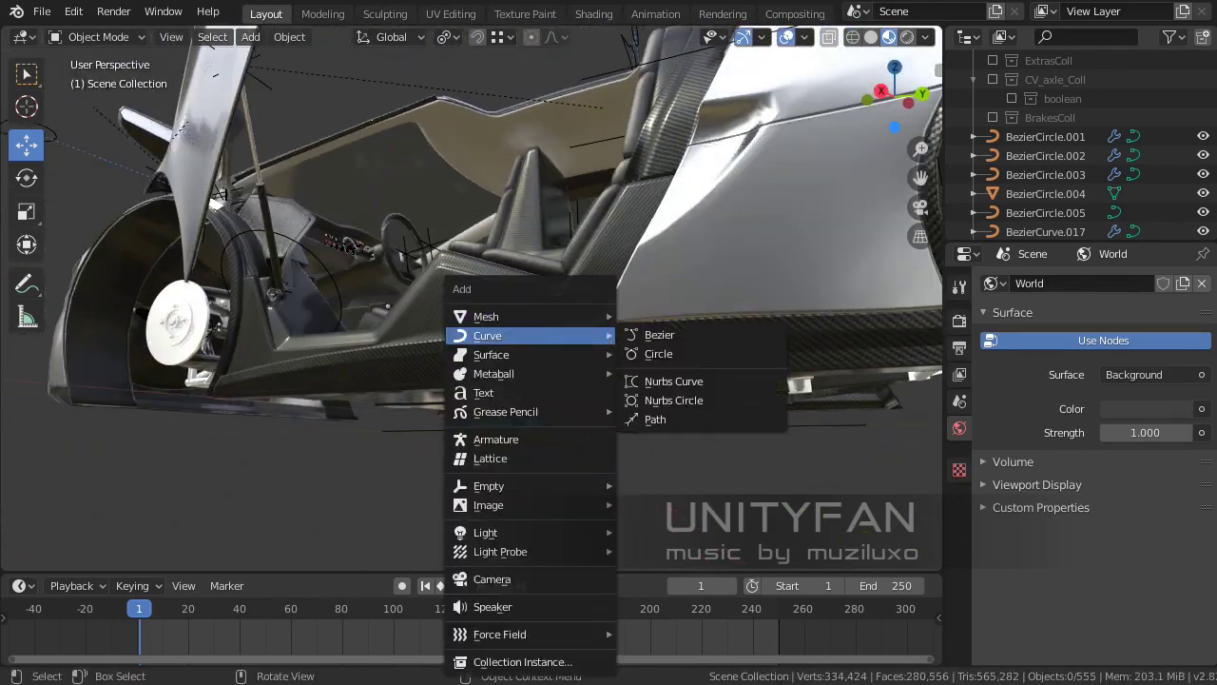
{"action": "left_click", "coordinate": [523, 662]}
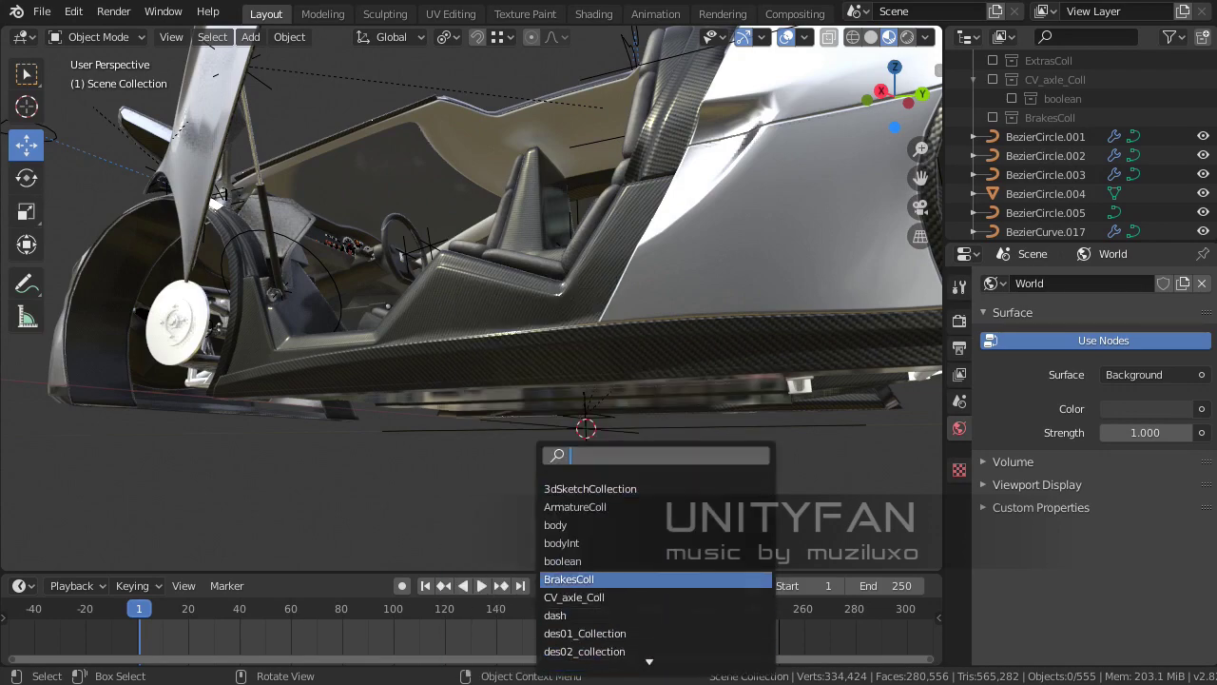
{"action": "left_click", "coordinate": [569, 579]}
{"action": "key", "text": "KP_Decimal"}
{"action": "left_click", "coordinate": [960, 542]}
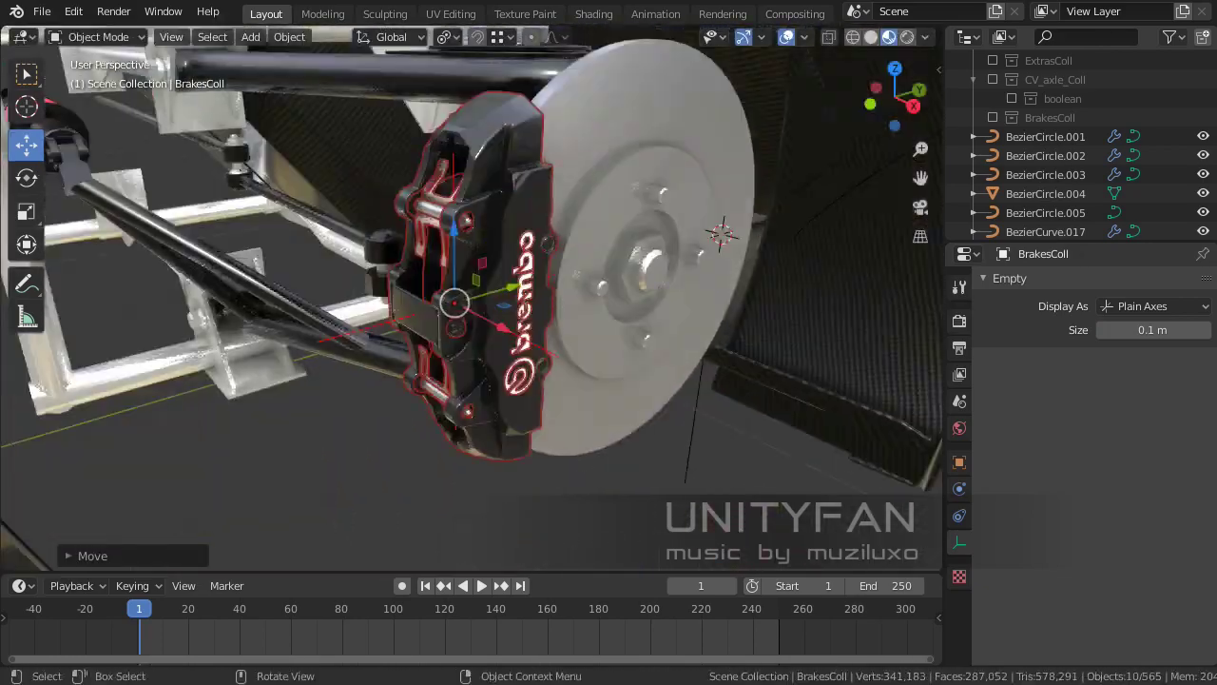
Move the BrakesColl copies into the other wheel arches beside their brake discs
{"action": "mouse_move", "coordinate": [476, 285]}
{"action": "middle_mouse_down"}
{"action": "mouse_move", "coordinate": [532, 238]}
{"action": "mouse_move", "coordinate": [408, 314]}
{"action": "mouse_move", "coordinate": [447, 305]}
{"action": "mouse_move", "coordinate": [399, 291]}
{"action": "mouse_move", "coordinate": [532, 267]}
{"action": "mouse_move", "coordinate": [476, 304]}
{"action": "mouse_move", "coordinate": [447, 285]}
{"action": "middle_mouse_up"}
{"action": "key", "text": "Return"}
{"action": "key", "text": "Return"}
{"action": "scroll", "coordinate": [476, 304], "scroll_direction": "down", "scroll_amount": 4}
{"action": "scroll", "coordinate": [447, 286], "scroll_direction": "down", "scroll_amount": 5}
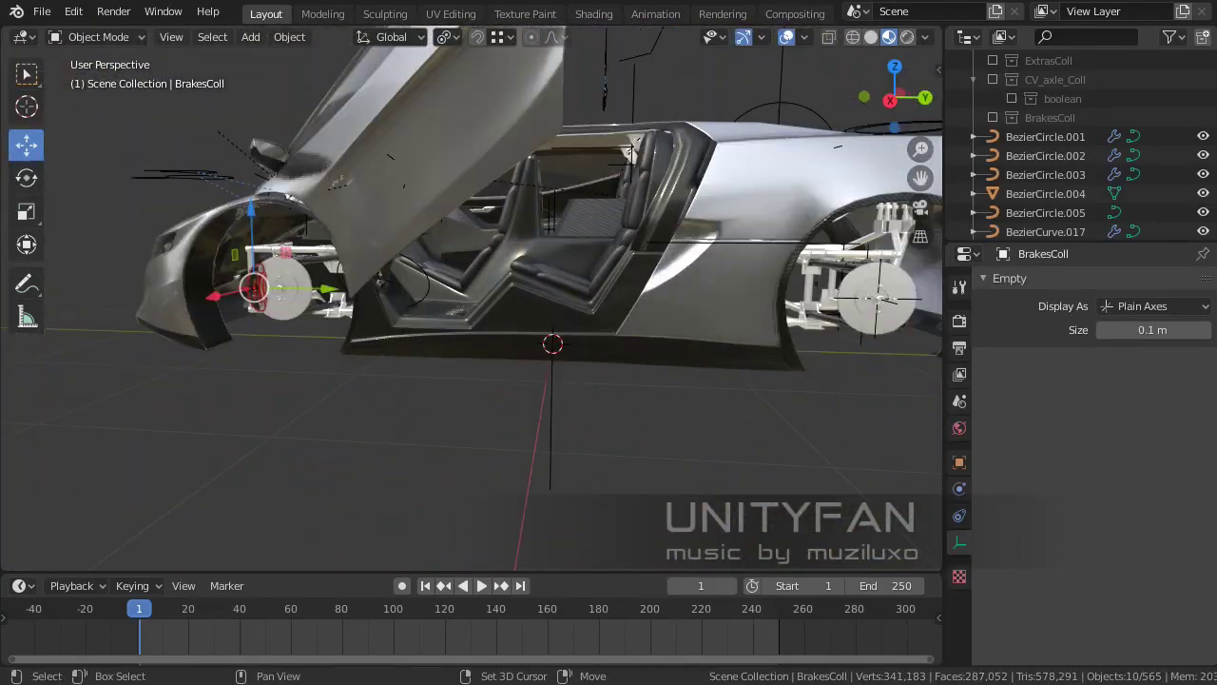
{"action": "scroll", "coordinate": [467, 149], "scroll_direction": "up", "scroll_amount": 5}
{"action": "middle_click_drag", "start_coordinate": [467, 149], "coordinate": [551, 256]}
{"action": "key", "text": "Return"}
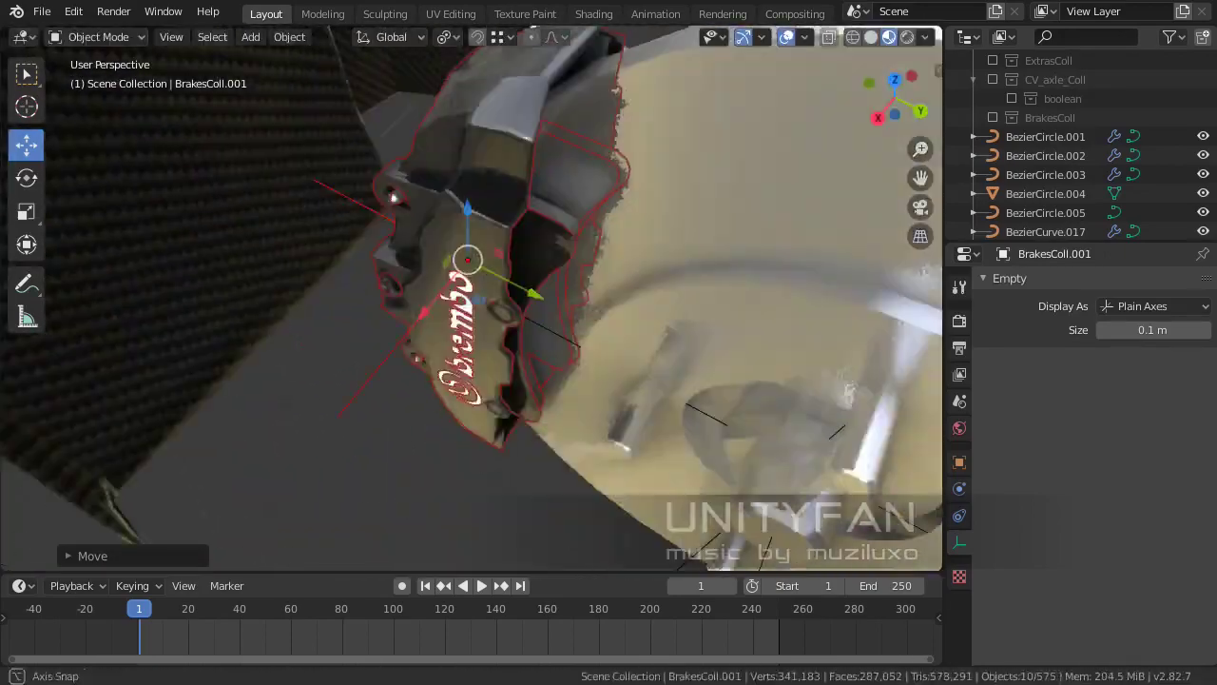
{"action": "key", "text": "g"}
{"action": "key", "text": "Return"}
Rotate the caliper copy about -80 degrees so it fits its wheel disc
{"action": "scroll", "coordinate": [472, 285], "scroll_direction": "down", "scroll_amount": 4}
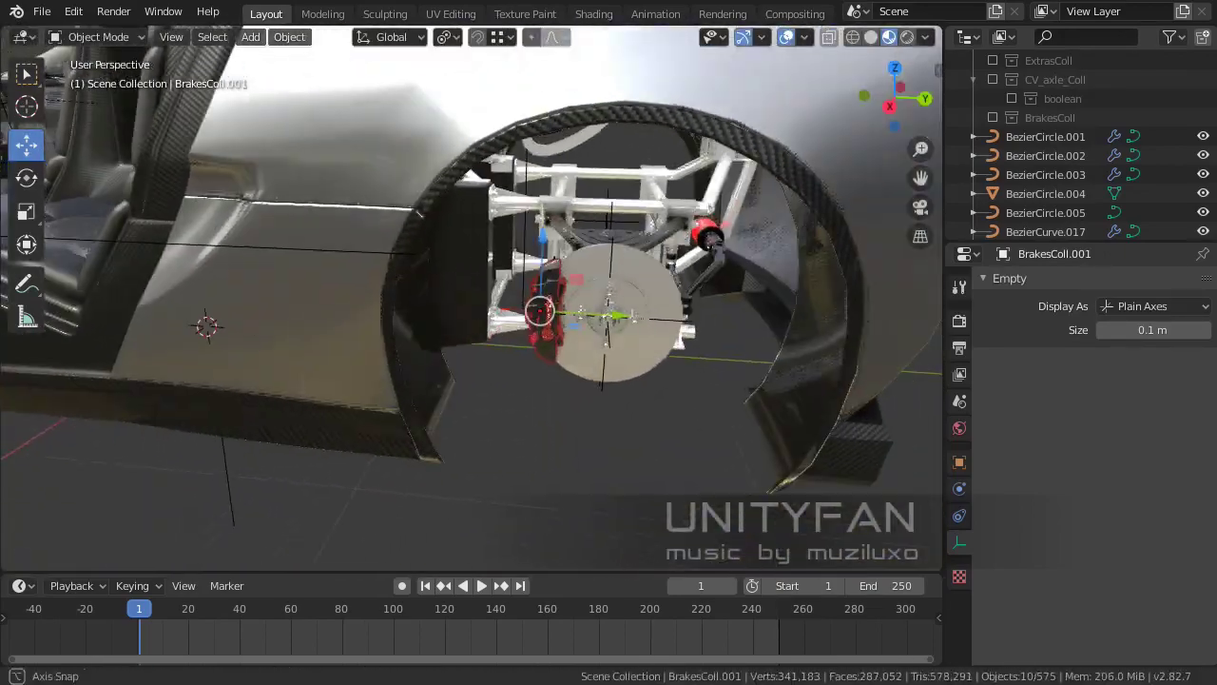
{"action": "scroll", "coordinate": [472, 297], "scroll_direction": "up", "scroll_amount": 5}
{"action": "mouse_move", "coordinate": [472, 297]}
{"action": "middle_mouse_down"}
{"action": "mouse_move", "coordinate": [542, 266]}
{"action": "mouse_move", "coordinate": [571, 275]}
{"action": "mouse_move", "coordinate": [514, 314]}
{"action": "mouse_move", "coordinate": [476, 305]}
{"action": "mouse_move", "coordinate": [508, 371]}
{"action": "middle_mouse_up"}
{"action": "scroll", "coordinate": [571, 276], "scroll_direction": "down", "scroll_amount": 4}
{"action": "scroll", "coordinate": [514, 314], "scroll_direction": "up", "scroll_amount": 3}
{"action": "scroll", "coordinate": [508, 371], "scroll_direction": "down", "scroll_amount": 3}
{"action": "middle_click_drag", "start_coordinate": [475, 286], "coordinate": [532, 323]}
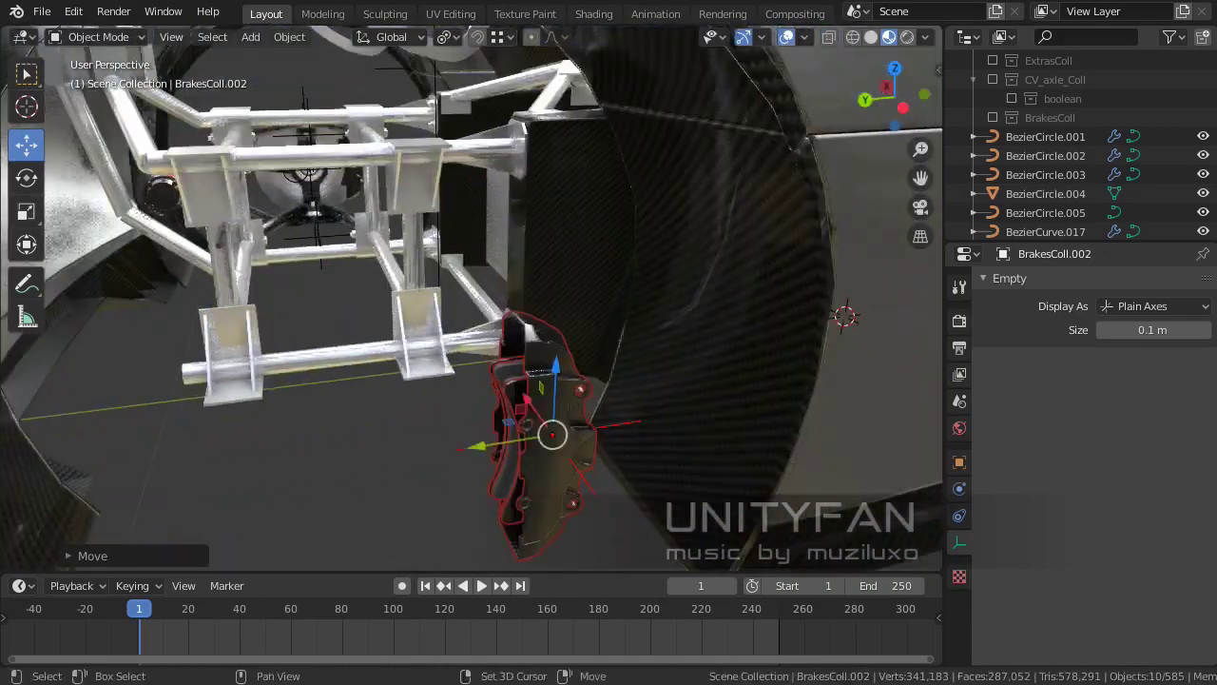
{"action": "left_click", "coordinate": [26, 177]}
{"action": "left_click_drag", "start_coordinate": [656, 323], "coordinate": [580, 428], "text": "ctrl"}
{"action": "left_click_drag", "start_coordinate": [504, 478], "coordinate": [504, 478], "text": "ctrl"}
{"action": "middle_click_drag", "start_coordinate": [504, 479], "coordinate": [542, 332]}
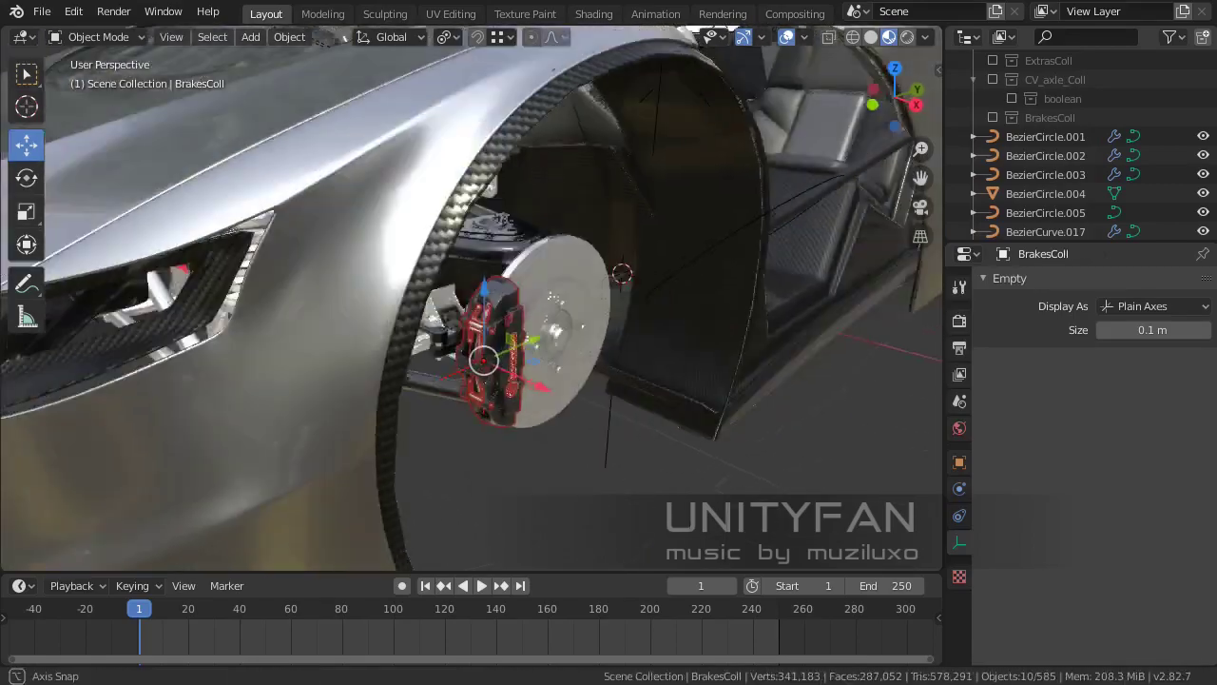
Select the original BrakesColl instance and confirm its rotation behind the frame
{"action": "middle_click_drag", "start_coordinate": [476, 286], "coordinate": [637, 375]}
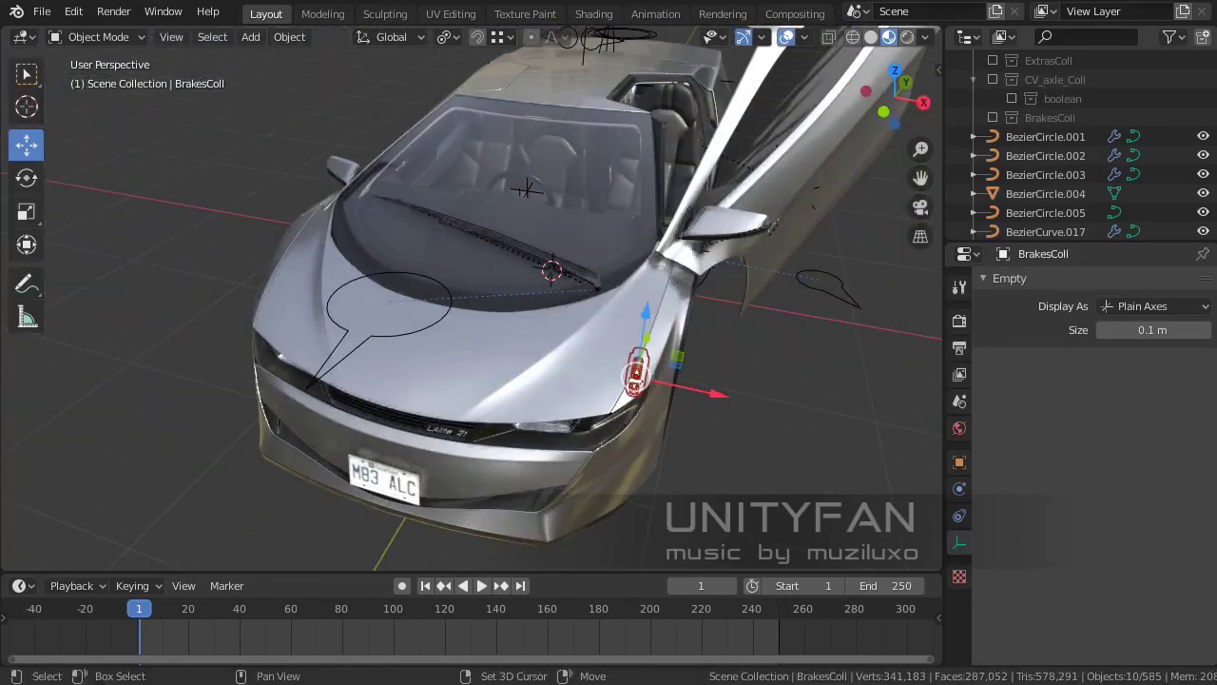
{"action": "key", "text": "KP_Decimal"}
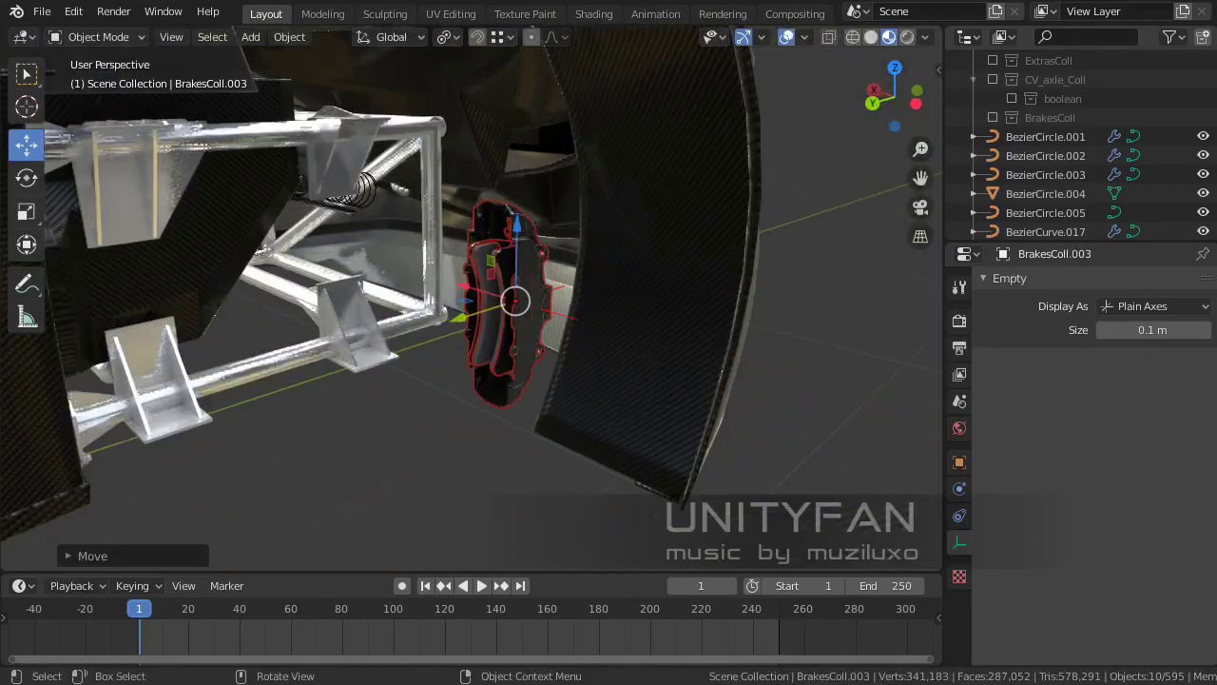
{"action": "left_click", "coordinate": [433, 490]}
{"action": "middle_click_drag", "start_coordinate": [433, 490], "coordinate": [628, 362]}
Re-enable the wheel_Istances collection and inspect the tire and rim over the brake caliper
{"action": "scroll", "coordinate": [1046, 194], "scroll_direction": "up", "scroll_amount": 5}
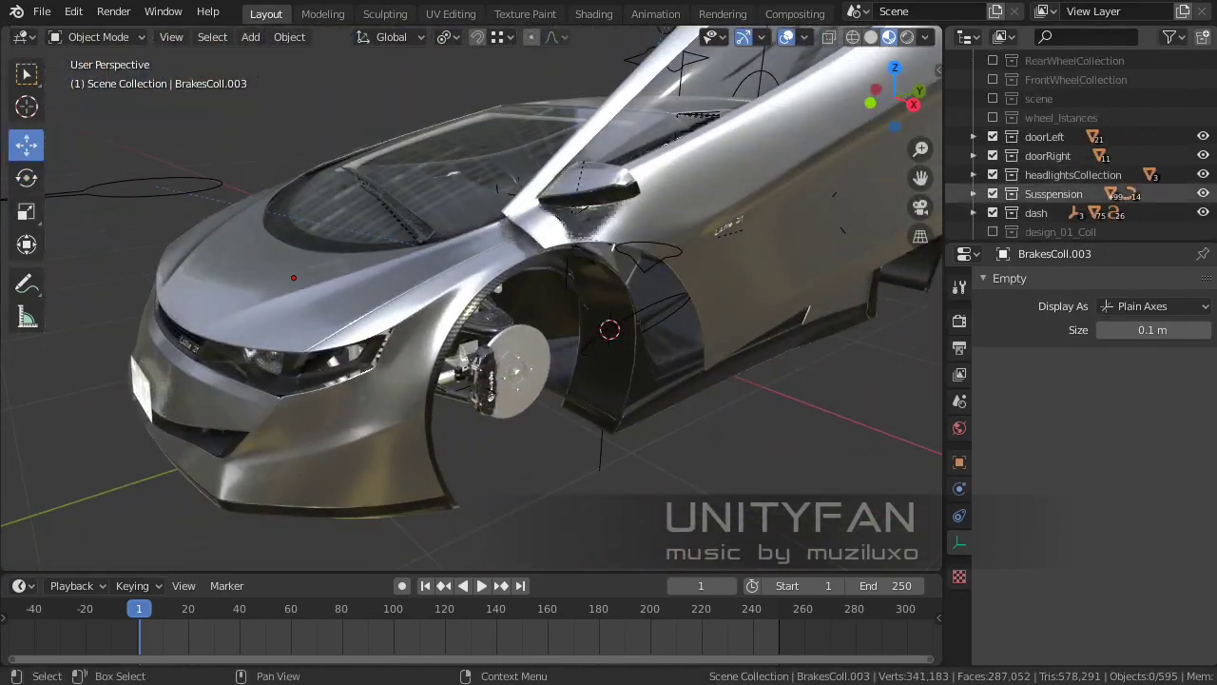
{"action": "key", "text": "KP_Decimal"}
{"action": "scroll", "coordinate": [1046, 194], "scroll_direction": "down", "scroll_amount": 2}
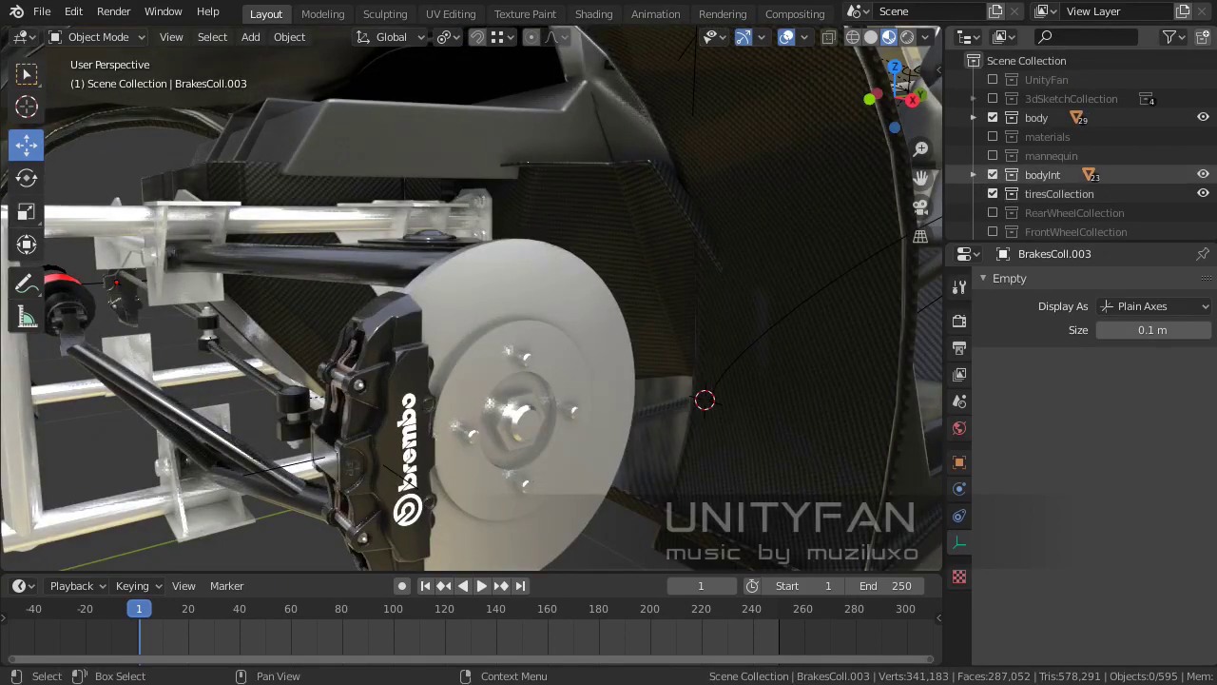
{"action": "left_click", "coordinate": [993, 194]}
{"action": "middle_click_drag", "start_coordinate": [609, 380], "coordinate": [476, 333]}
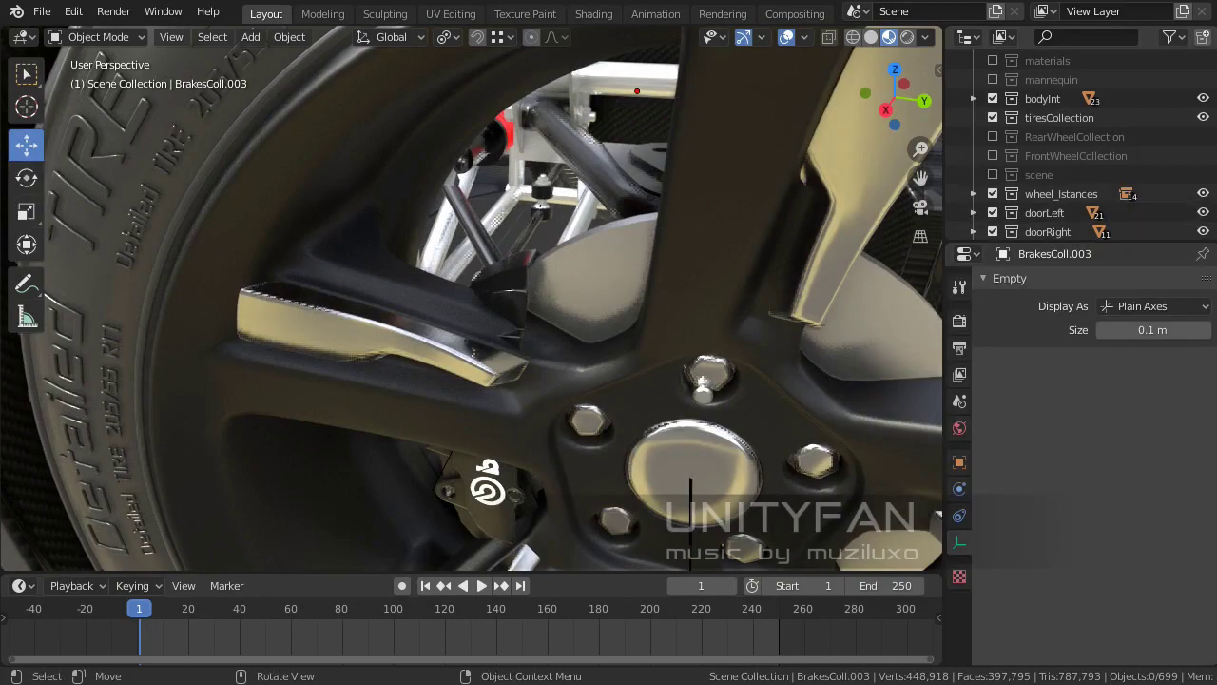
{"action": "mouse_move", "coordinate": [476, 409]}
{"action": "middle_mouse_down"}
{"action": "mouse_move", "coordinate": [457, 380]}
{"action": "mouse_move", "coordinate": [495, 342]}
{"action": "middle_mouse_up"}
{"action": "scroll", "coordinate": [466, 361], "scroll_direction": "down", "scroll_amount": 4}
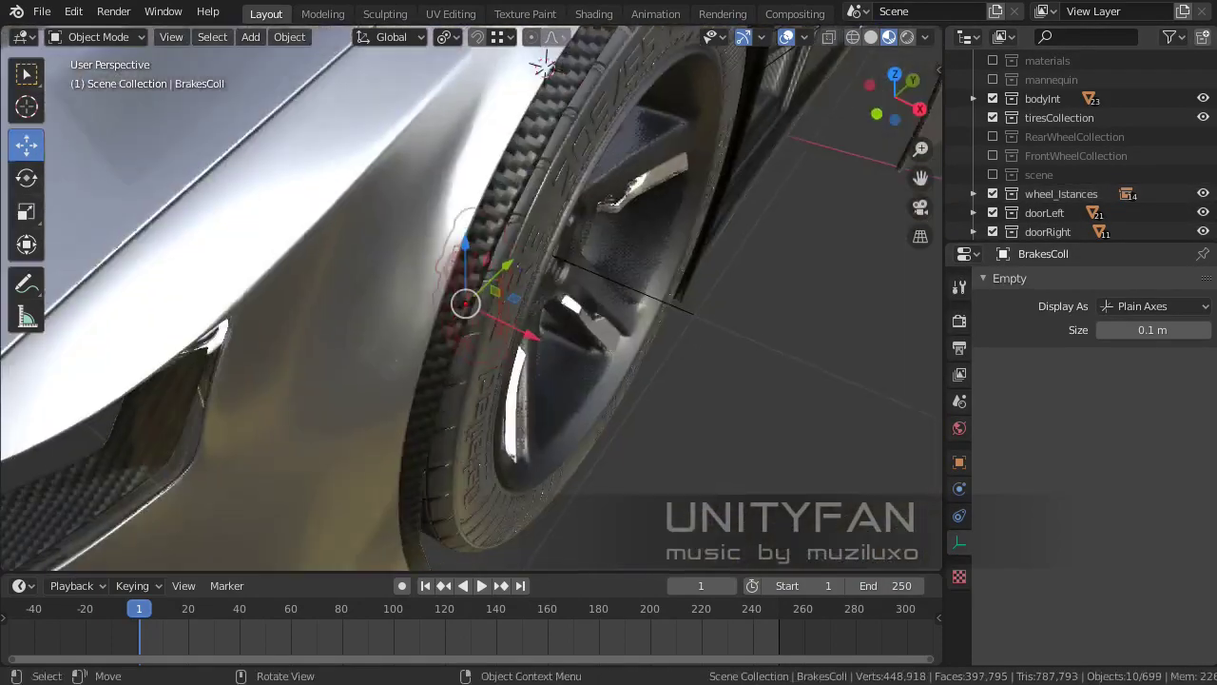
{"action": "scroll", "coordinate": [466, 298], "scroll_direction": "up", "scroll_amount": 5}
{"action": "mouse_move", "coordinate": [466, 297]}
{"action": "middle_mouse_down"}
{"action": "mouse_move", "coordinate": [449, 324]}
{"action": "mouse_move", "coordinate": [476, 286]}
{"action": "mouse_move", "coordinate": [475, 323]}
{"action": "mouse_move", "coordinate": [513, 305]}
{"action": "mouse_move", "coordinate": [523, 314]}
{"action": "middle_mouse_up"}
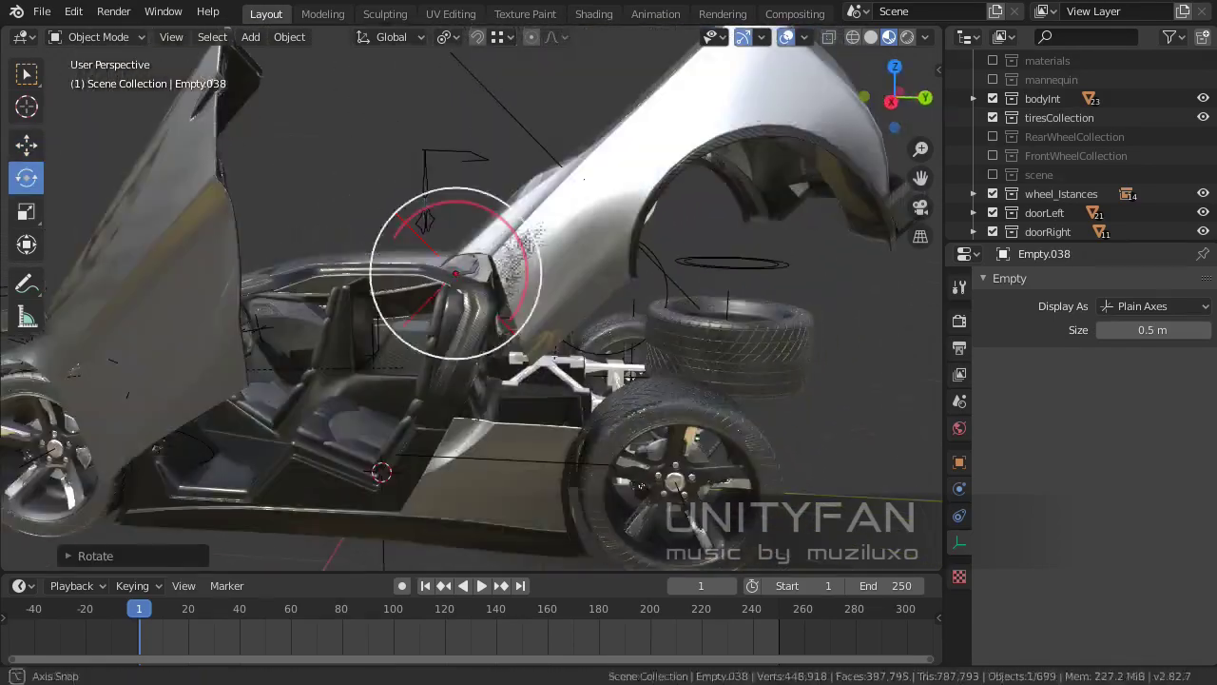
Give the BezierCurve.030 struts' Material.025 a darker grey base colour
{"action": "mouse_move", "coordinate": [523, 314]}
{"action": "middle_mouse_down"}
{"action": "mouse_move", "coordinate": [519, 304]}
{"action": "mouse_move", "coordinate": [494, 342]}
{"action": "mouse_move", "coordinate": [476, 323]}
{"action": "middle_mouse_up"}
{"action": "left_click", "coordinate": [571, 361]}
{"action": "left_click", "coordinate": [959, 596]}
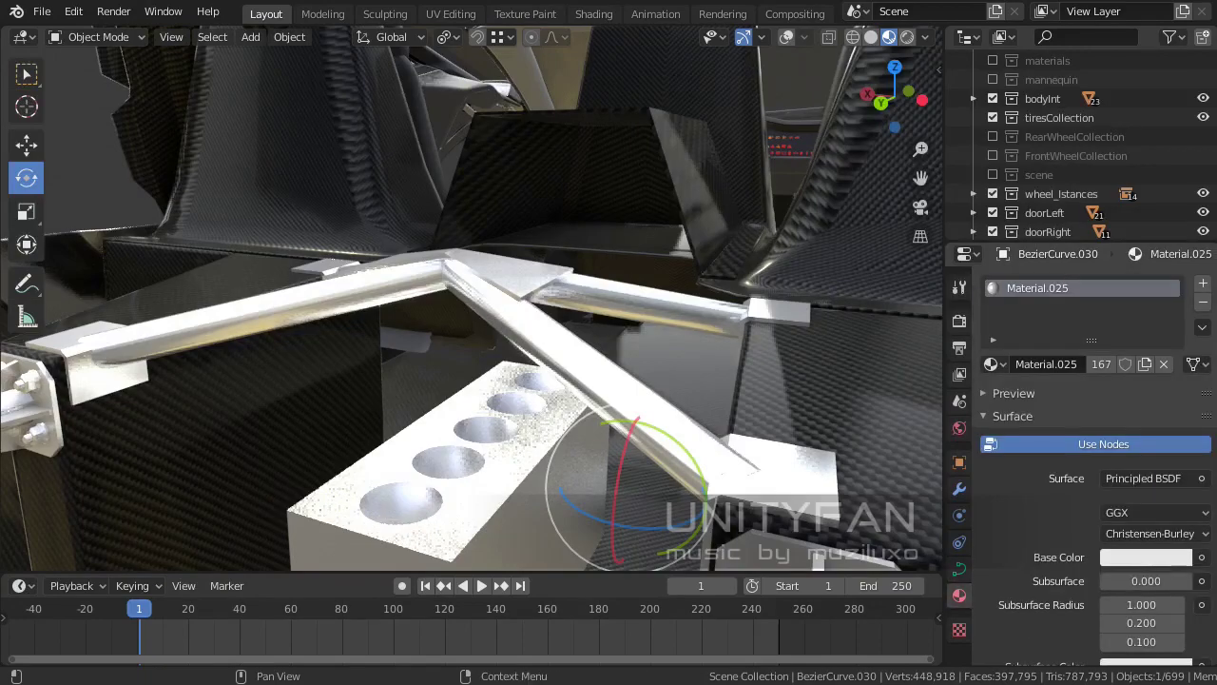
{"action": "scroll", "coordinate": [1093, 476], "scroll_direction": "down", "scroll_amount": 3}
{"action": "scroll", "coordinate": [1094, 466], "scroll_direction": "down", "scroll_amount": 2}
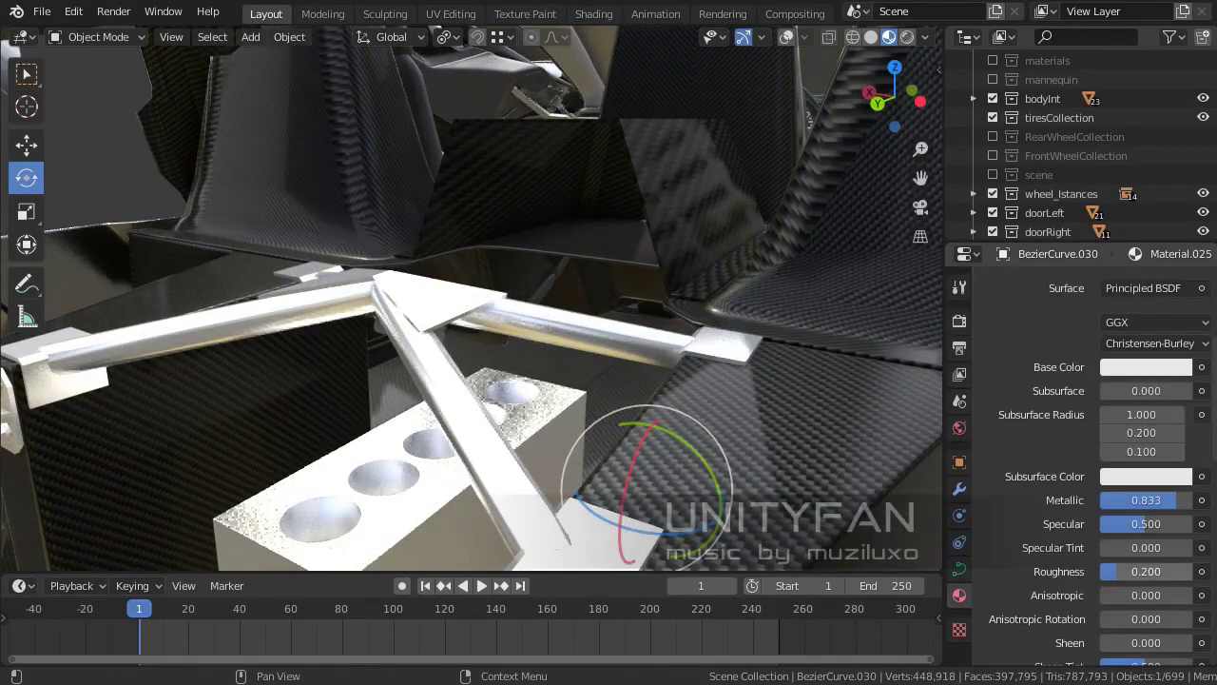
{"action": "left_click", "coordinate": [1146, 367]}
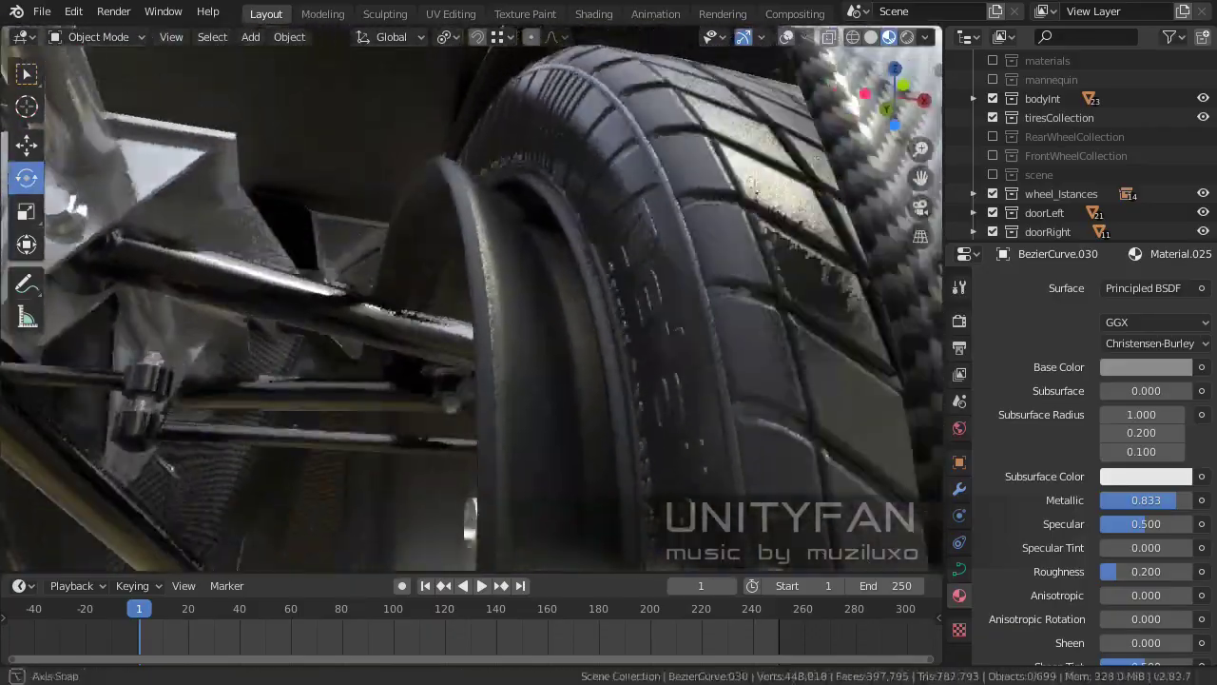
{"action": "left_click", "coordinate": [694, 281]}
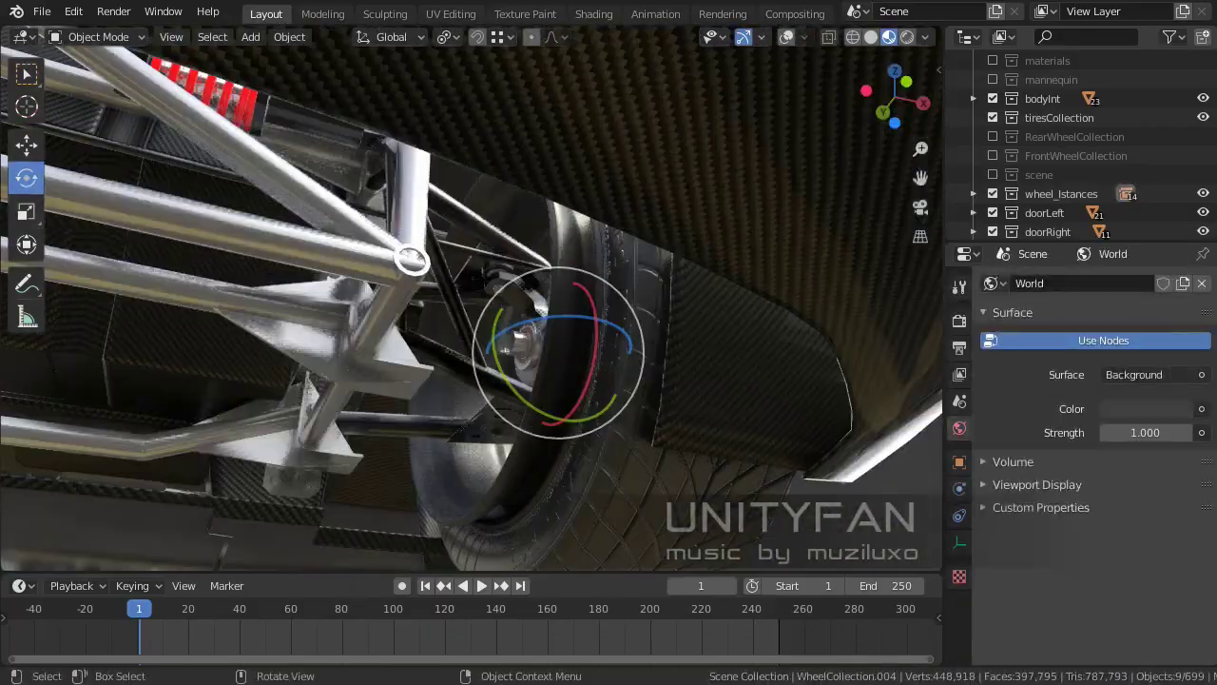